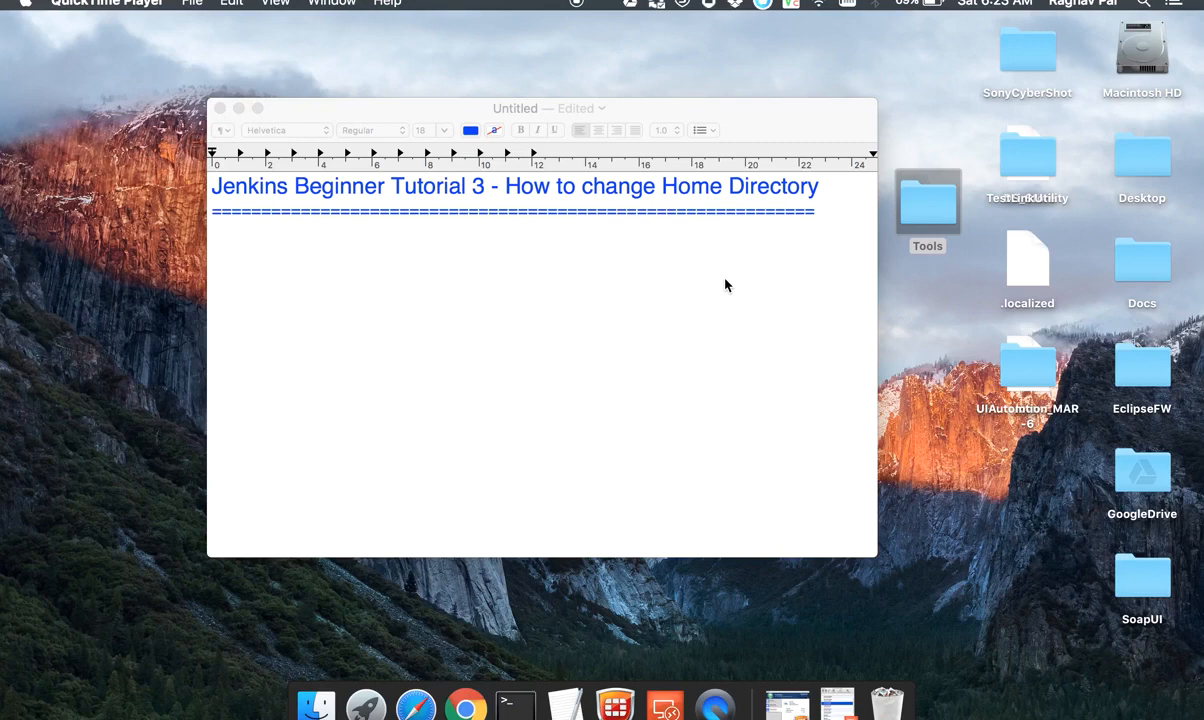
# Step: Open the Tools folder in Finder, go to the user's home folder, and open its hidden .jenkins folder
pyautogui.doubleClick(926, 224)
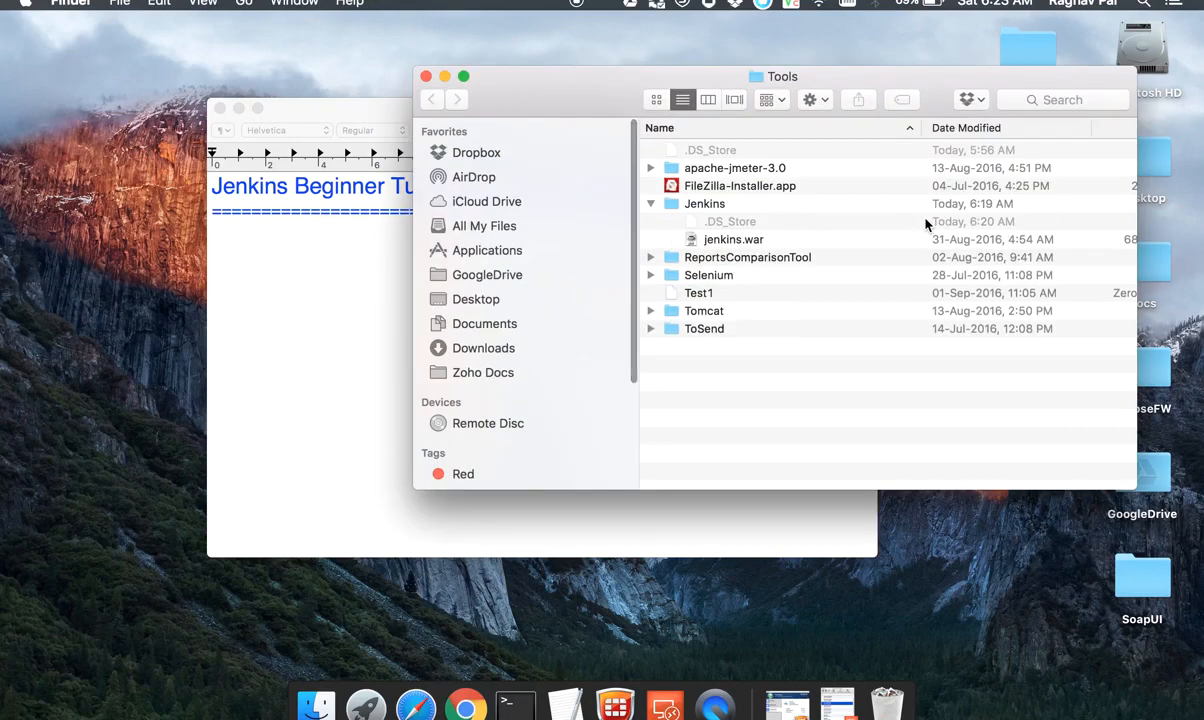
pyautogui.press('super+shift+g')
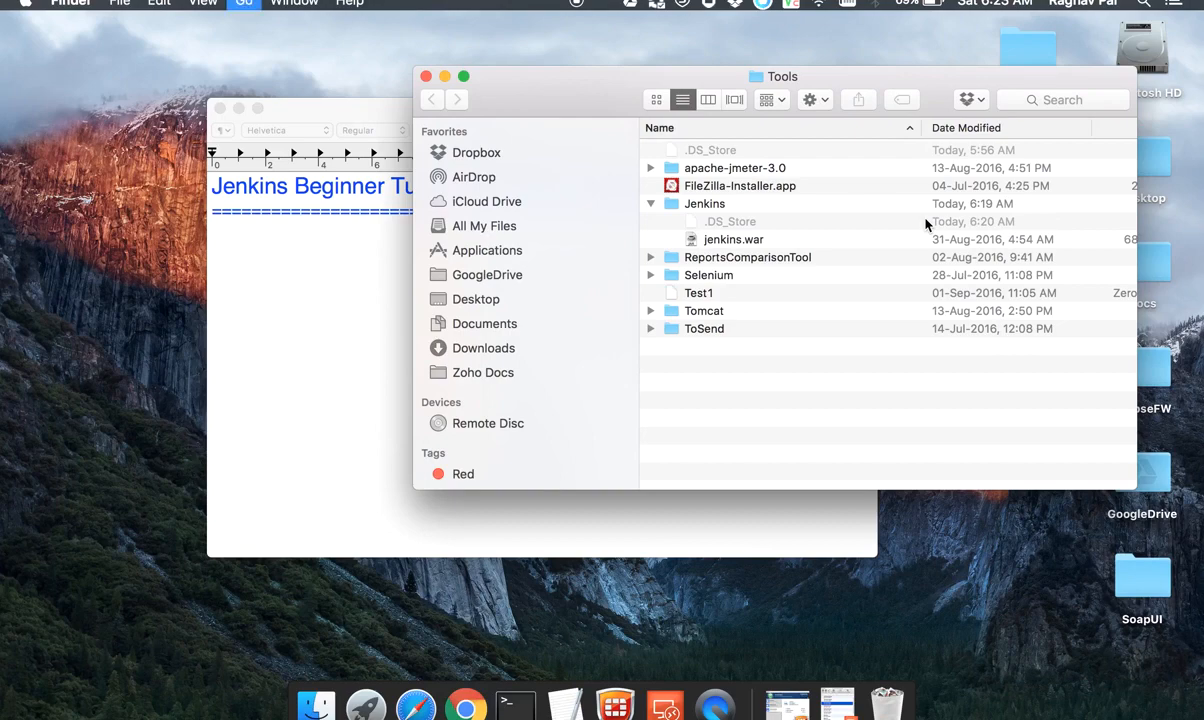
pyautogui.click(925, 220)
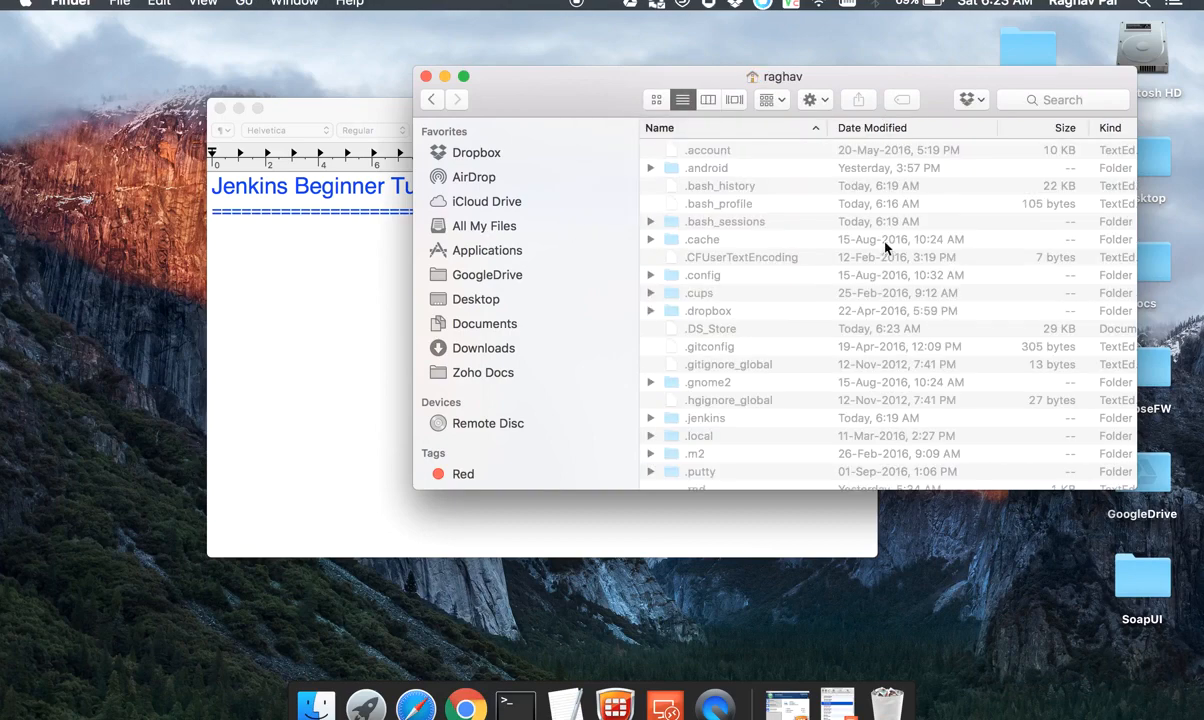
pyautogui.click(725, 204)
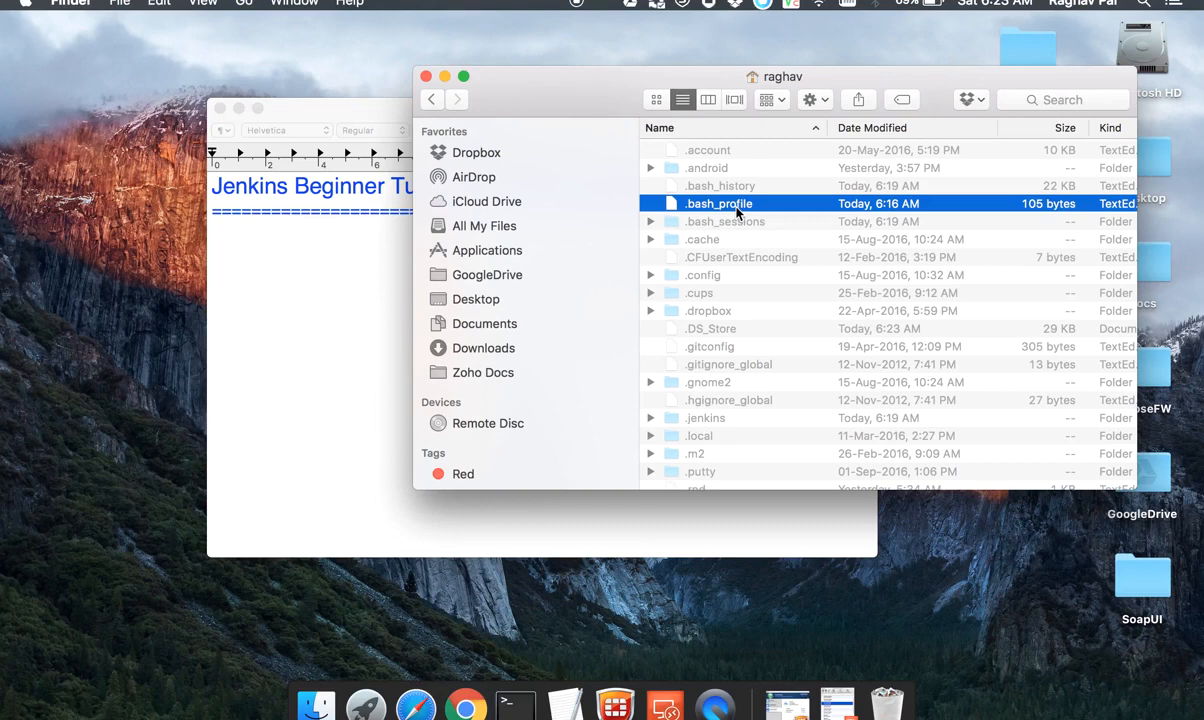
pyautogui.write('.j')
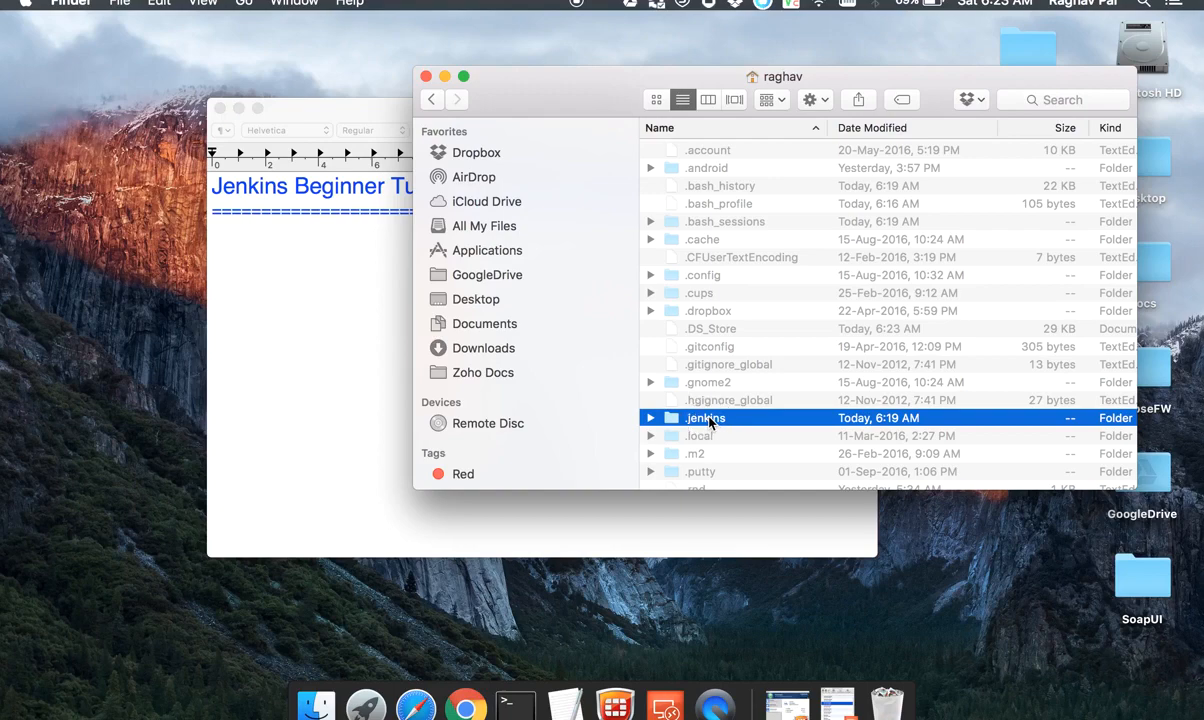
pyautogui.doubleClick(709, 422)
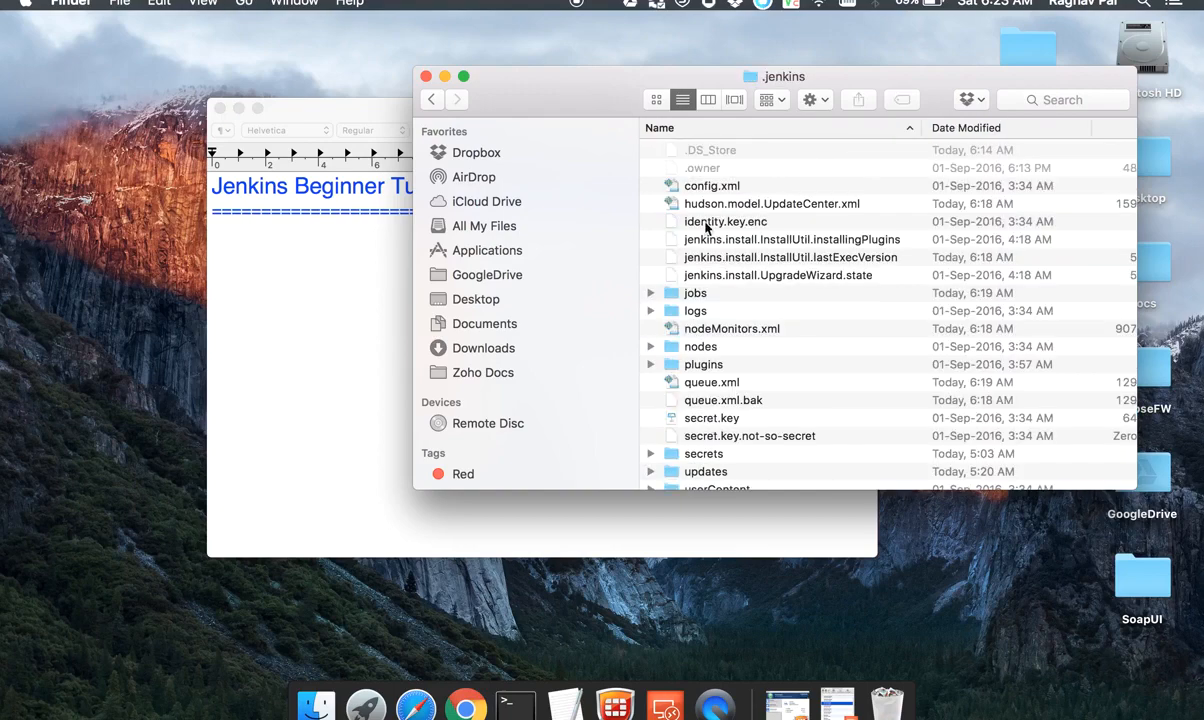
# Step: Show the .jenkins folder contents as icons and examine its jobs, logs and plugins folders
pyautogui.click(708, 100)
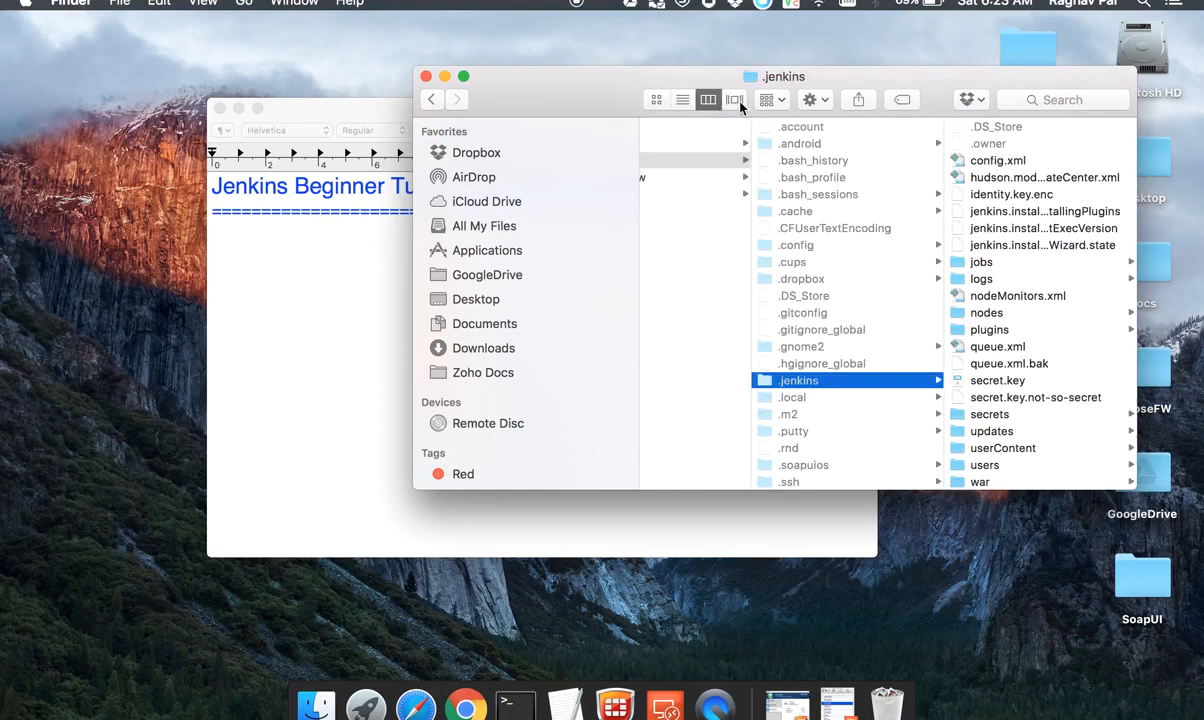
pyautogui.click(656, 99)
pyautogui.scroll(2, 778, 350)
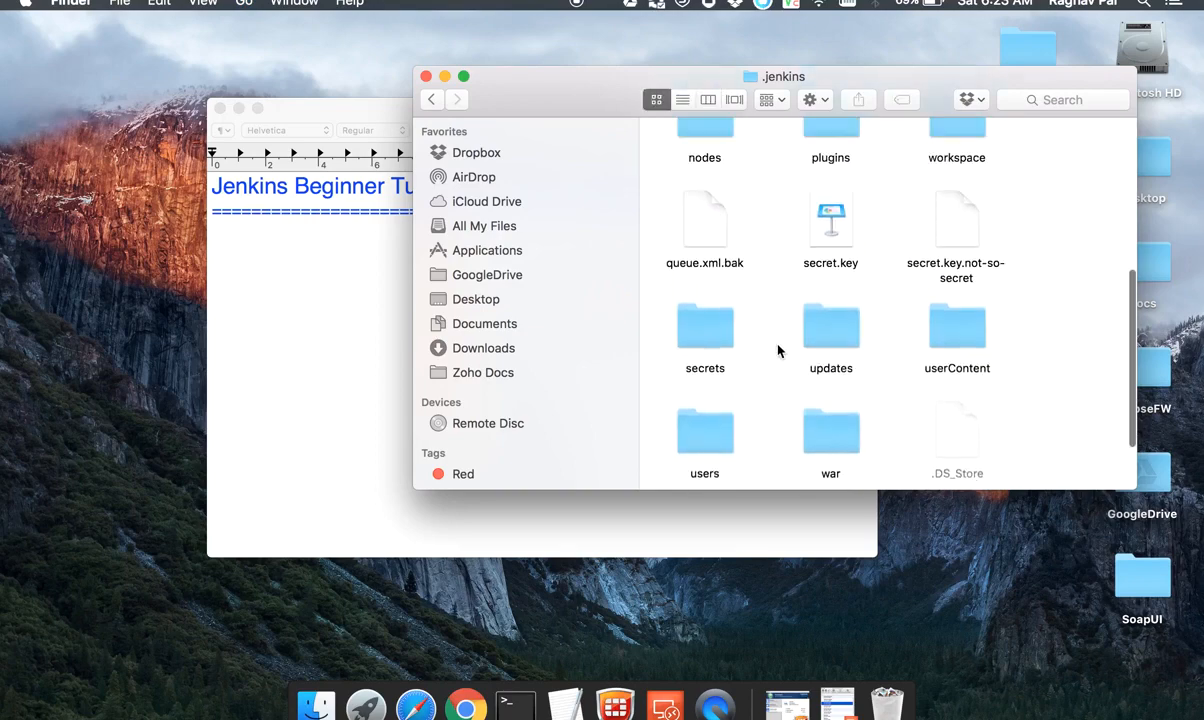
pyautogui.scroll(5, 778, 350)
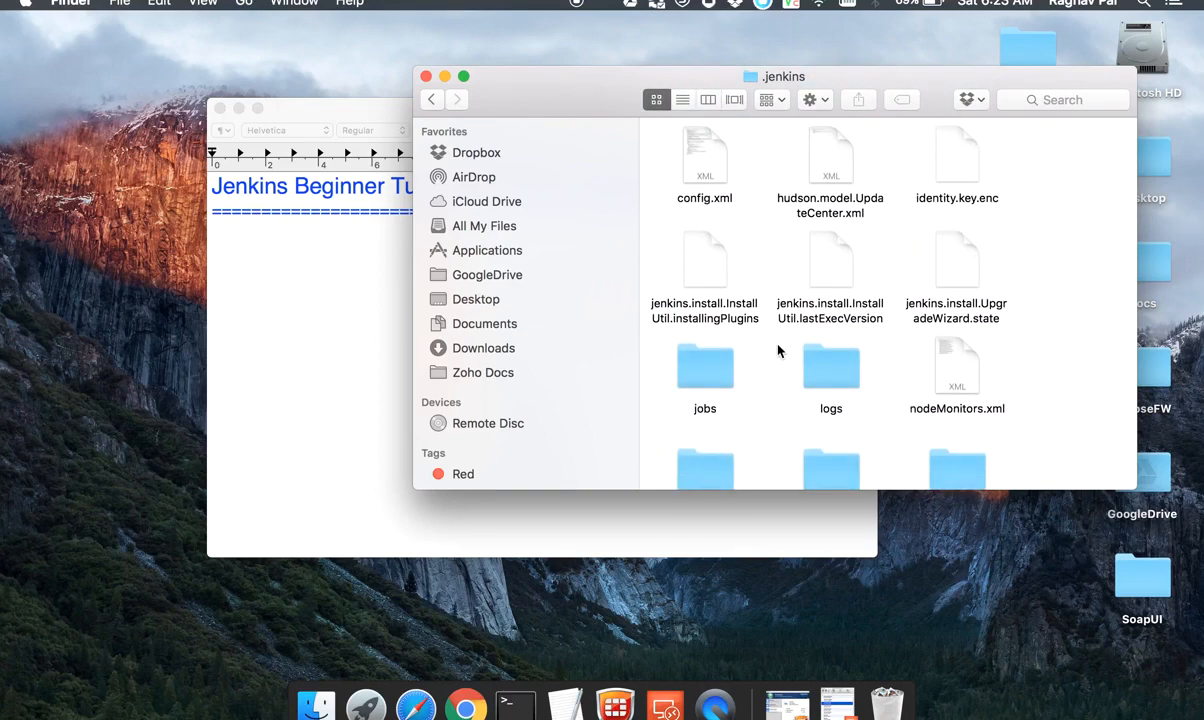
pyautogui.click(823, 381)
pyautogui.click(703, 381)
pyautogui.scroll(-2, 703, 381)
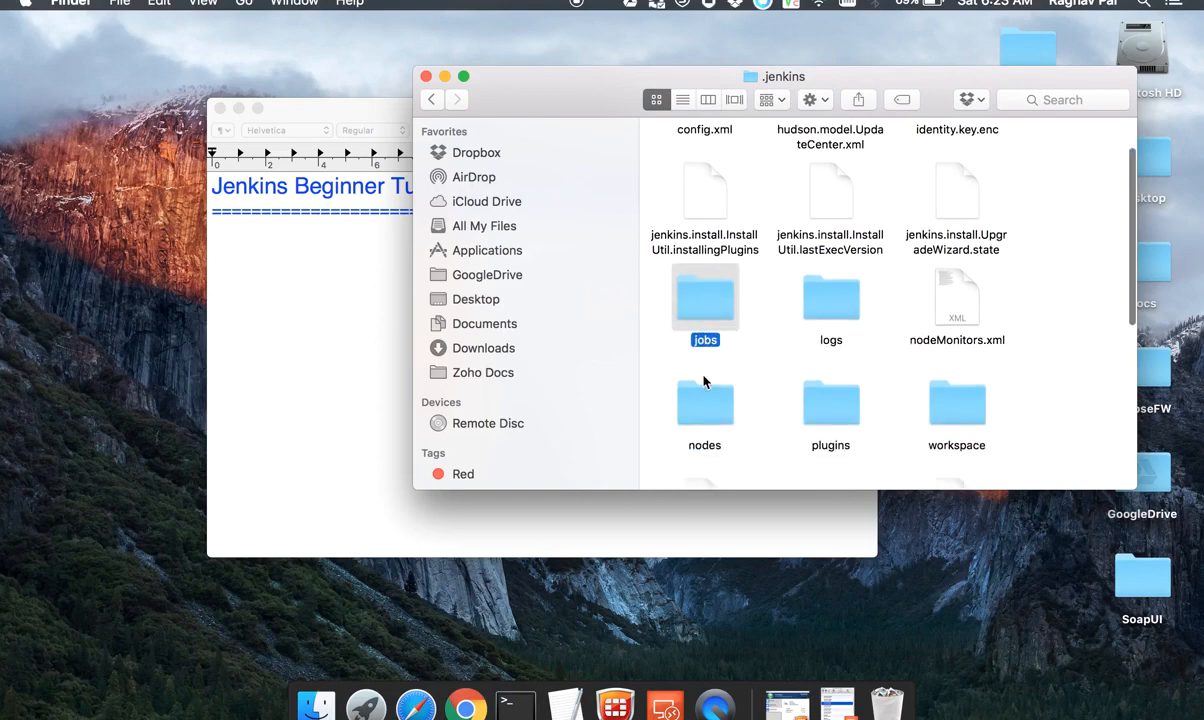
pyautogui.click(826, 406)
# Step: Paste the notes on what the Jenkins home directory contains and why to move it below the heading in the TextEdit document
pyautogui.click(320, 277)
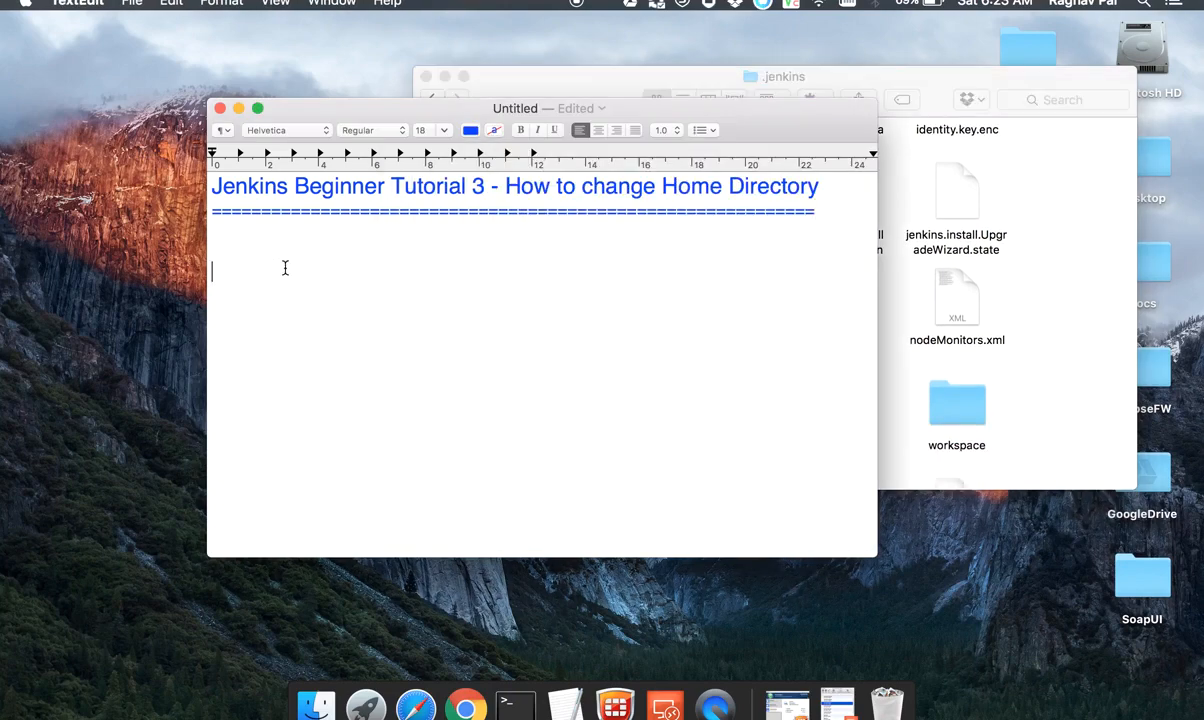
pyautogui.write('Jenkins Home Directory contains: 1. All configurations 2. Plugins 3. Jobs details 4. Logs   Why: -To move jenkins home dir to a location that has enough disk space -Project requirements')
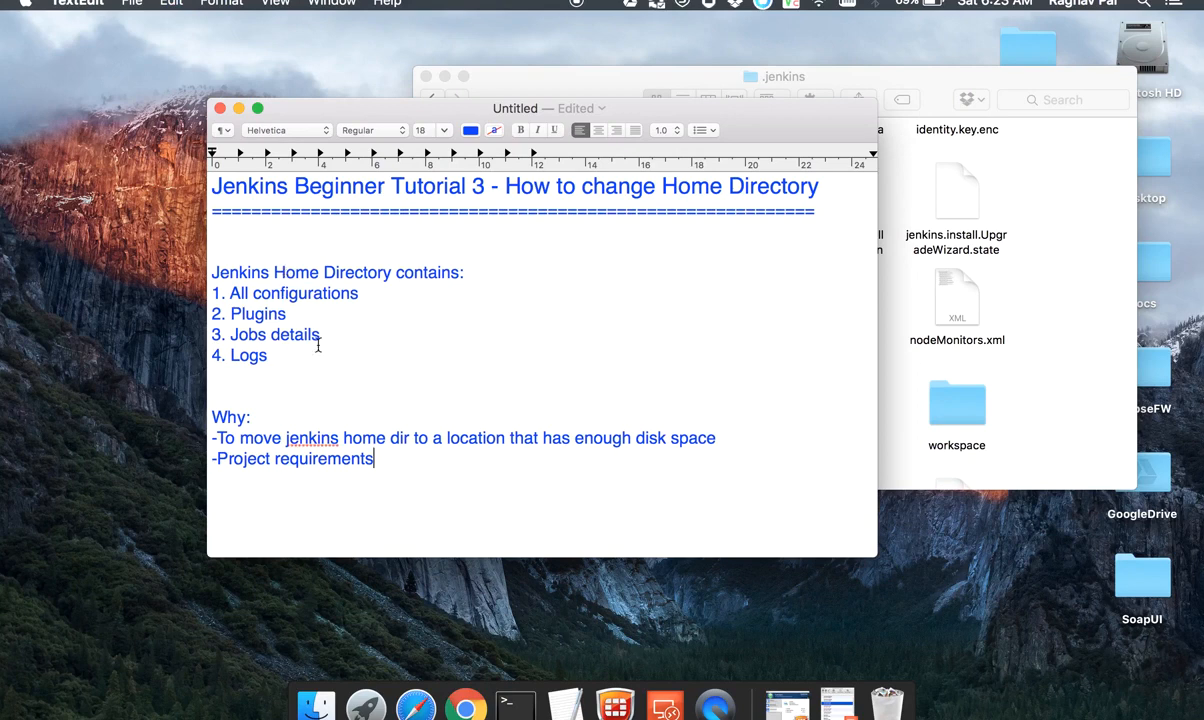
pyautogui.moveTo(290, 370); pyautogui.dragTo(227, 284)
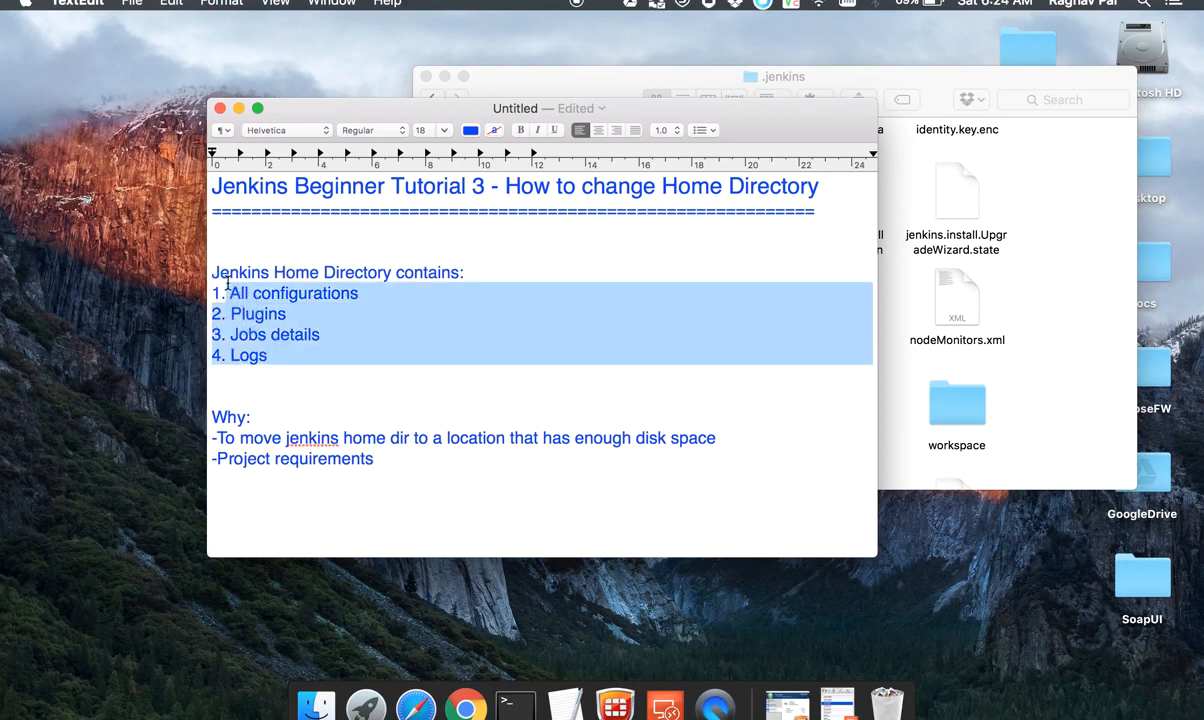
pyautogui.click(283, 370)
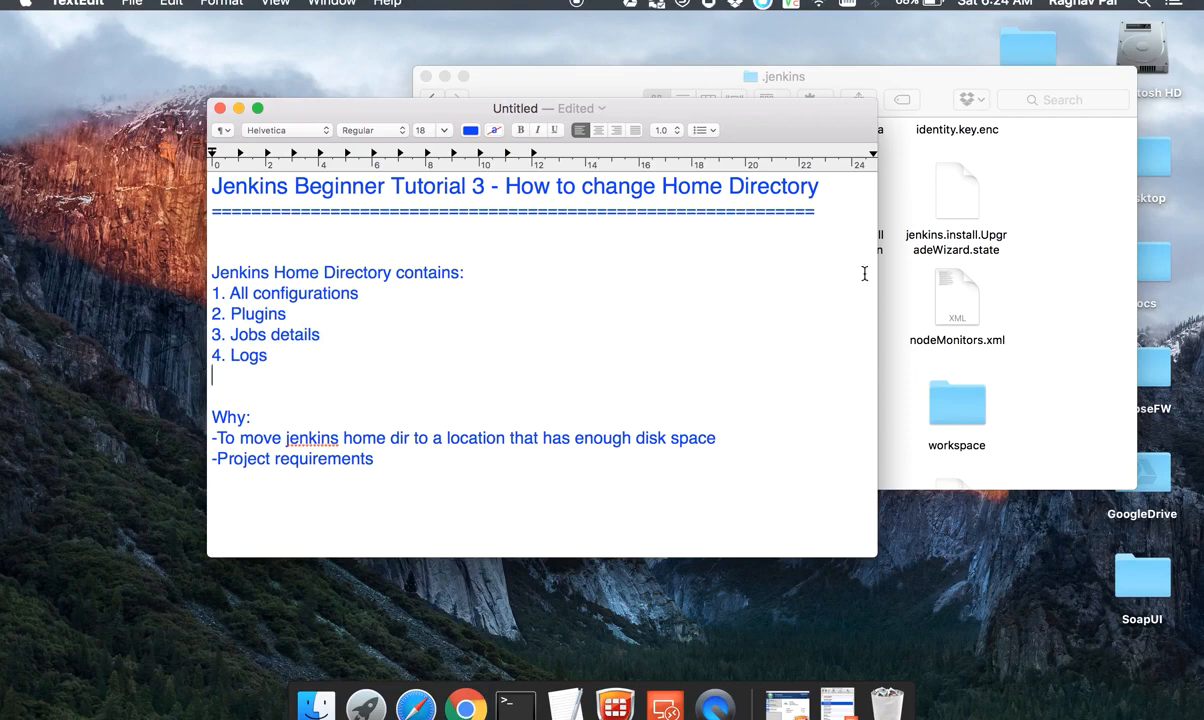
pyautogui.click(955, 316)
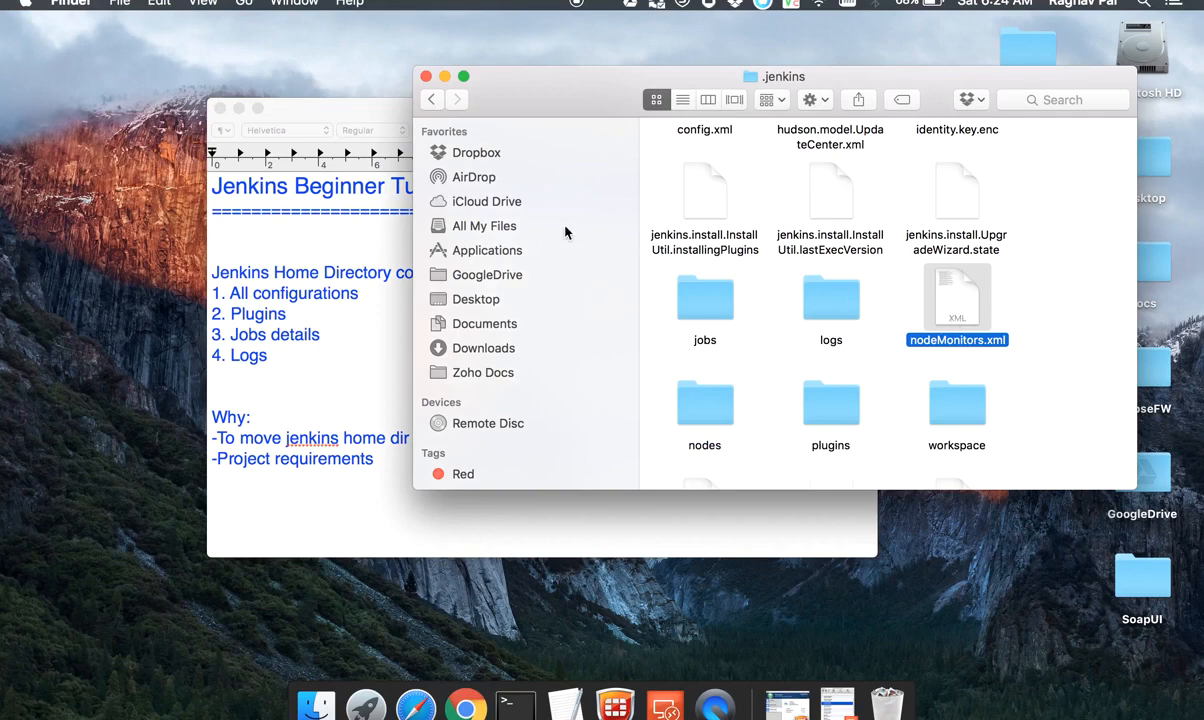
# Step: Add the line "Step 1 : Check your current home directory" below the Why list in the TextEdit notes
pyautogui.click(268, 420)
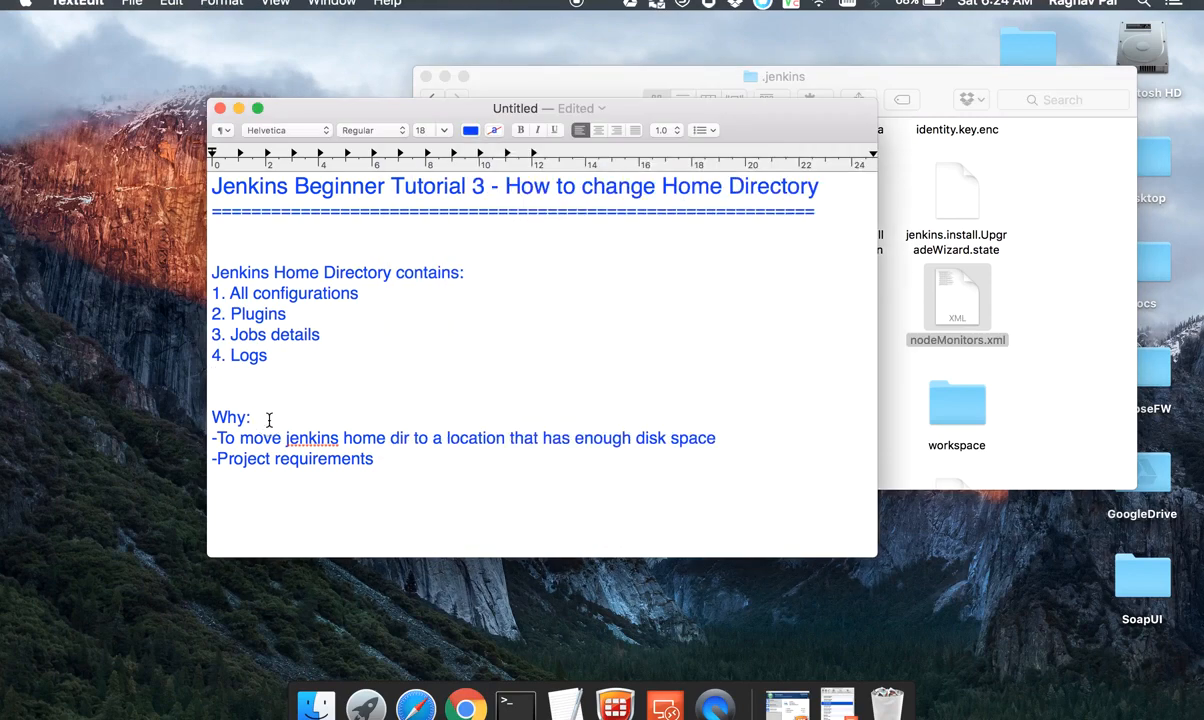
pyautogui.press('Down')
pyautogui.press('Down')
pyautogui.click(312, 496)
pyautogui.write('Step 1 : Ch')
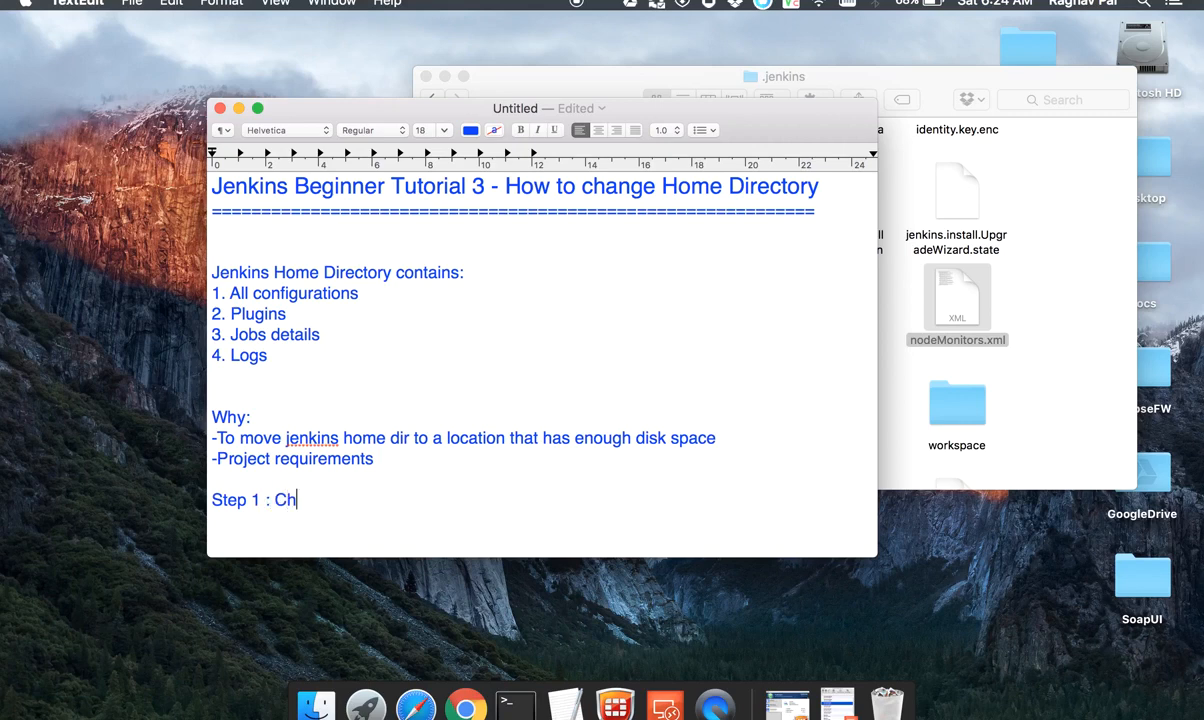
pyautogui.write('eck your curre')
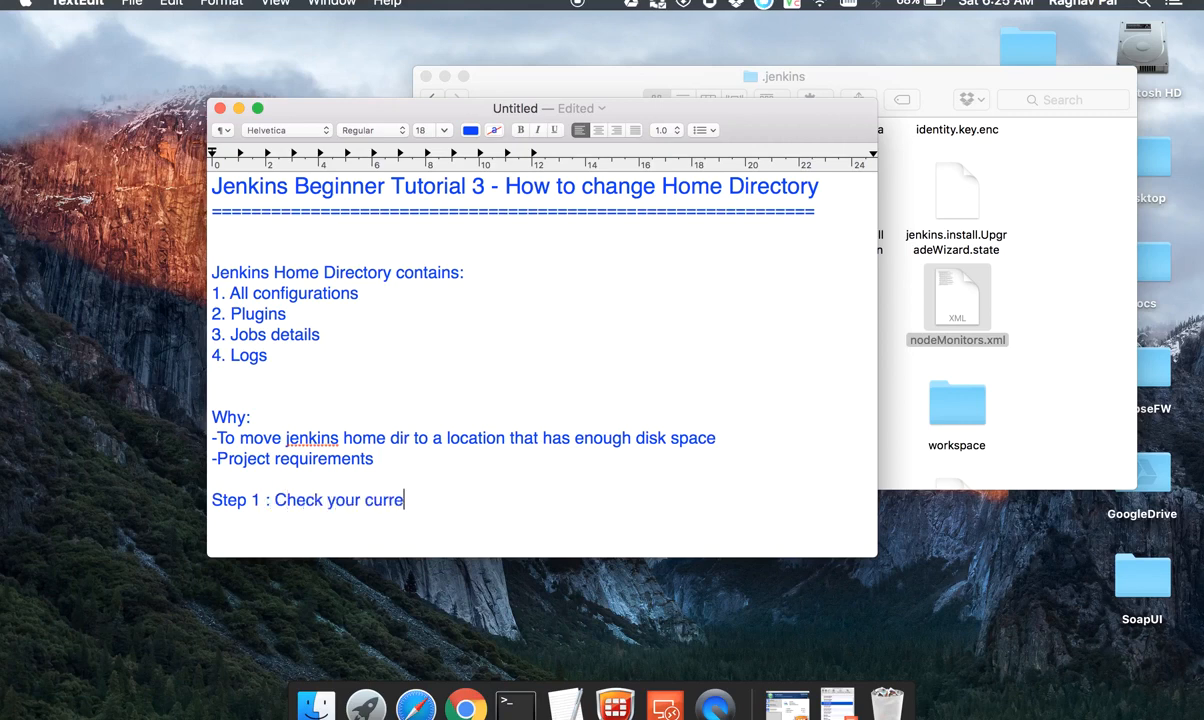
pyautogui.write('nt home directory')
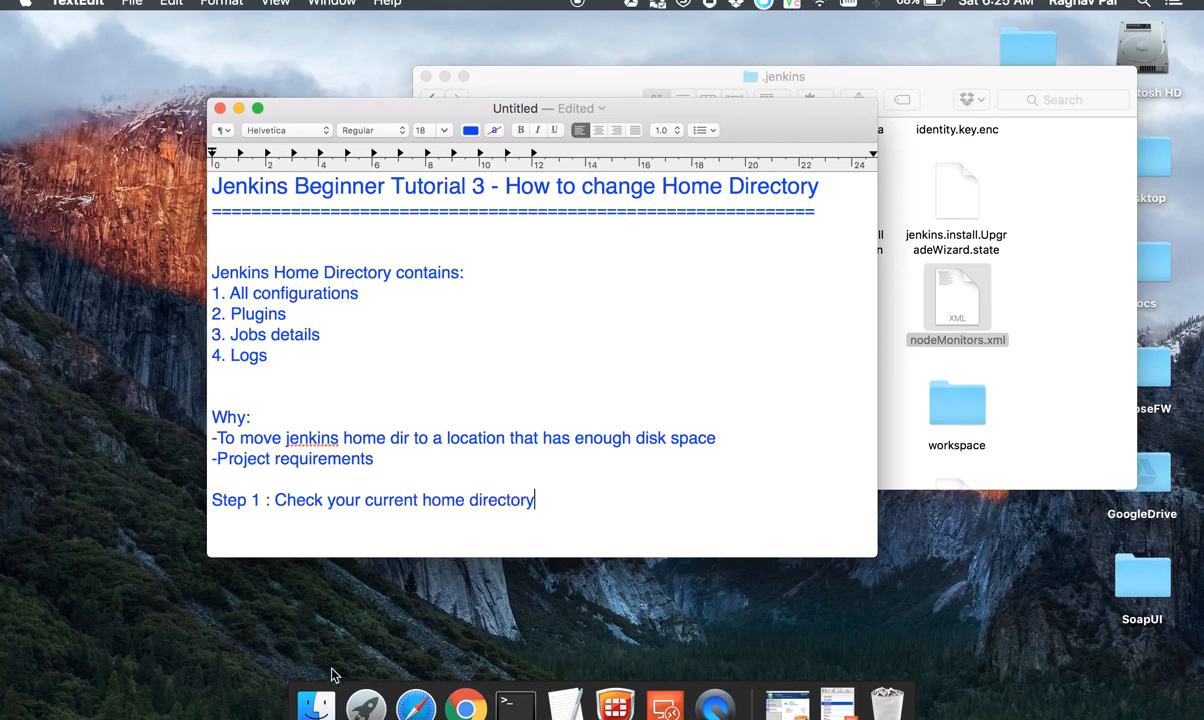
# Step: Open Terminal and change to the Jenkins folder inside Tools on the user's Desktop
pyautogui.press('super+space')
pyautogui.write('term')
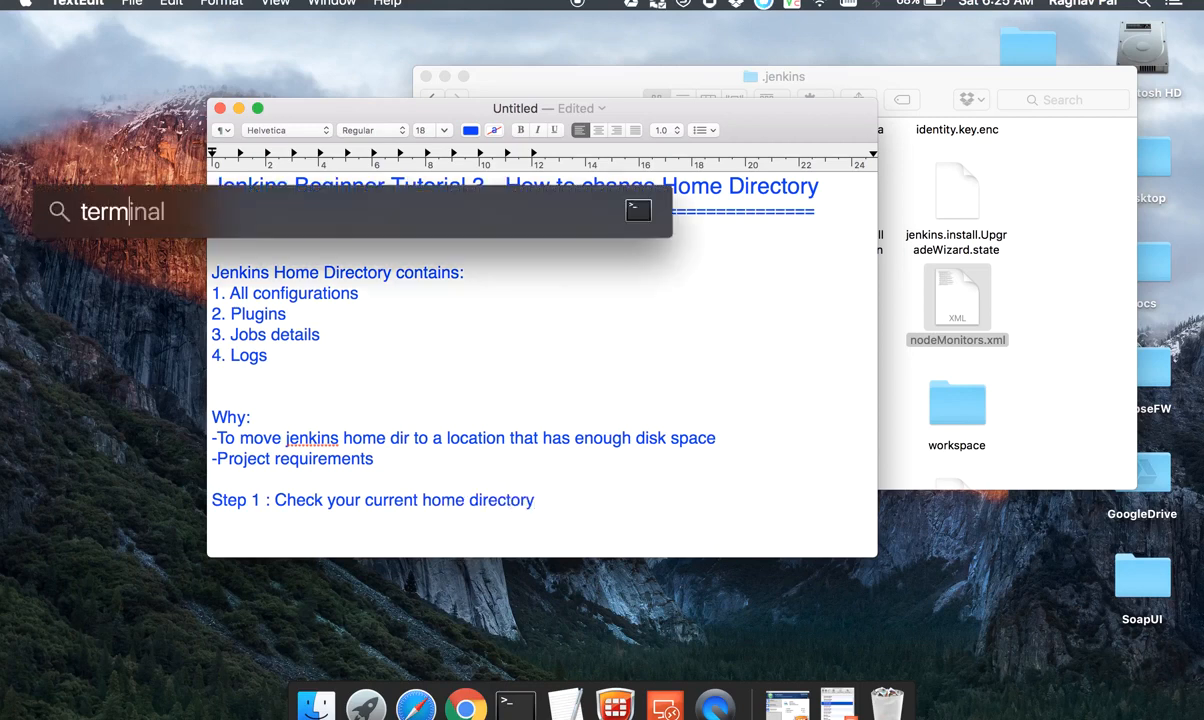
pyautogui.press('Return')
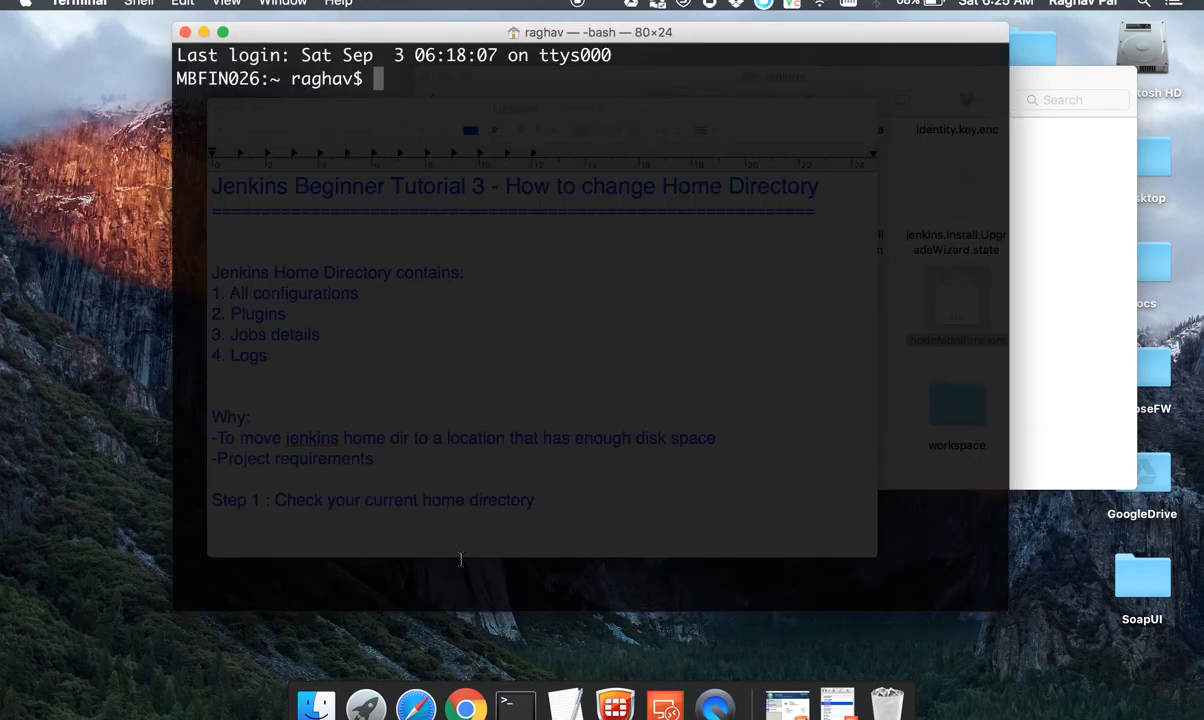
pyautogui.write('cd /Users/')
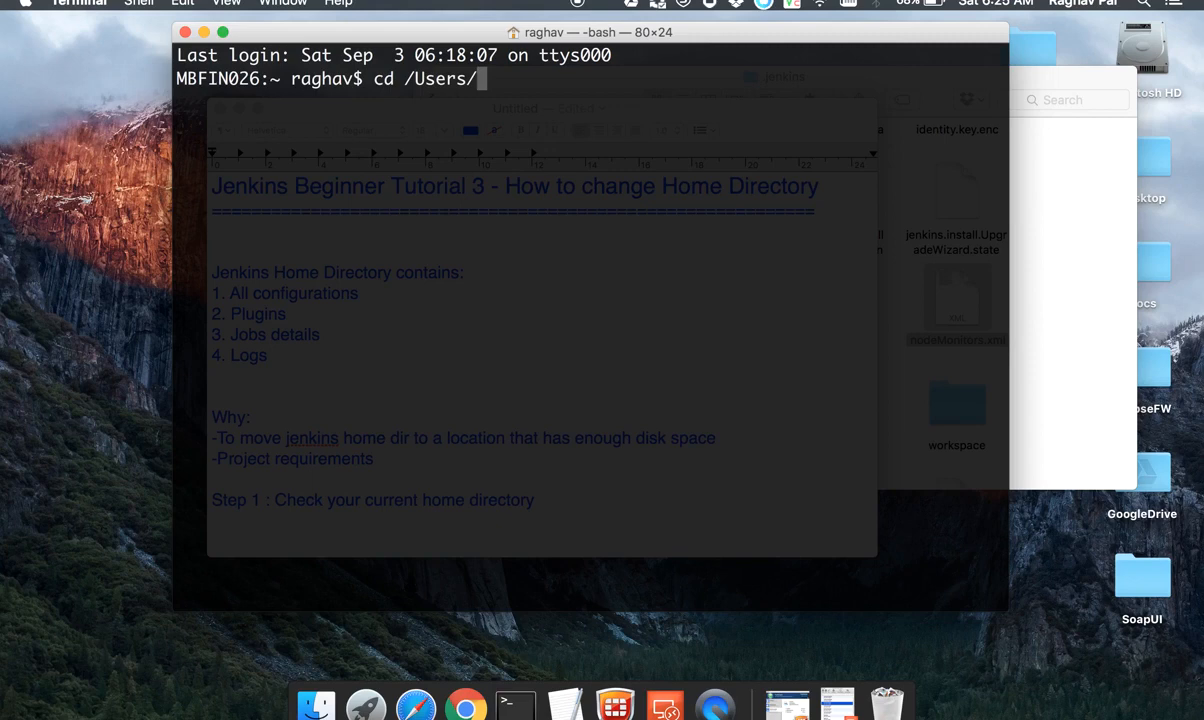
pyautogui.write('raghav/Desktop/Tools/')
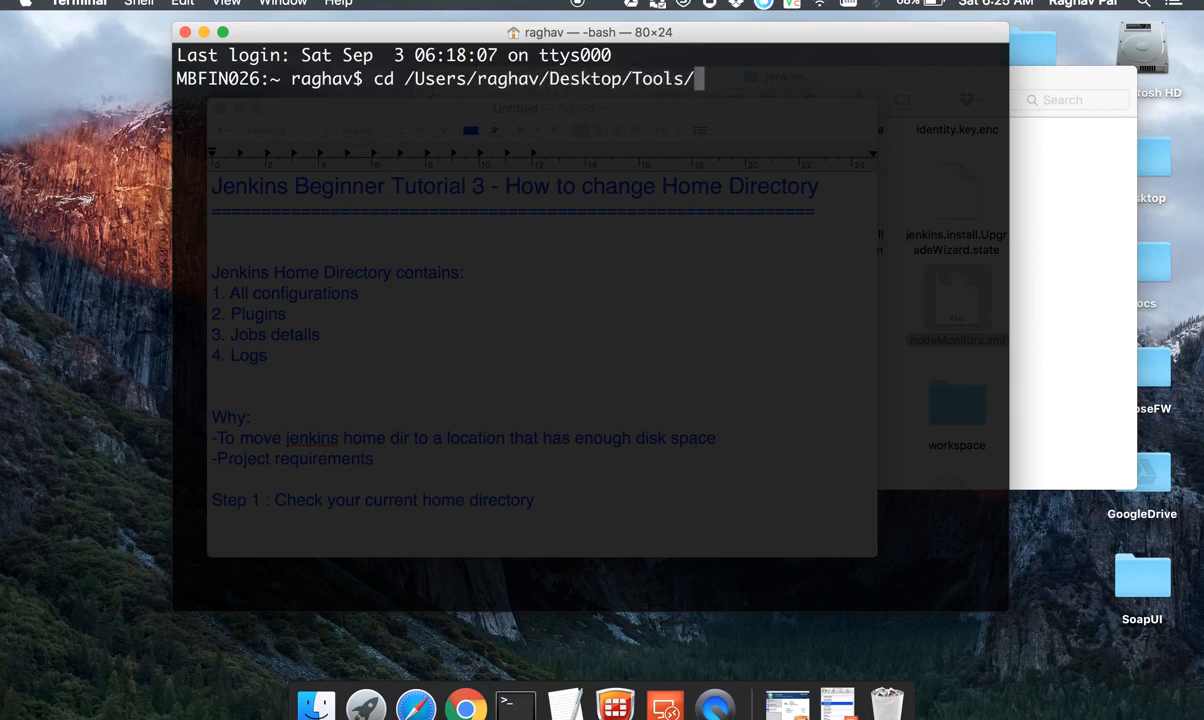
pyautogui.write('Jenkins/')
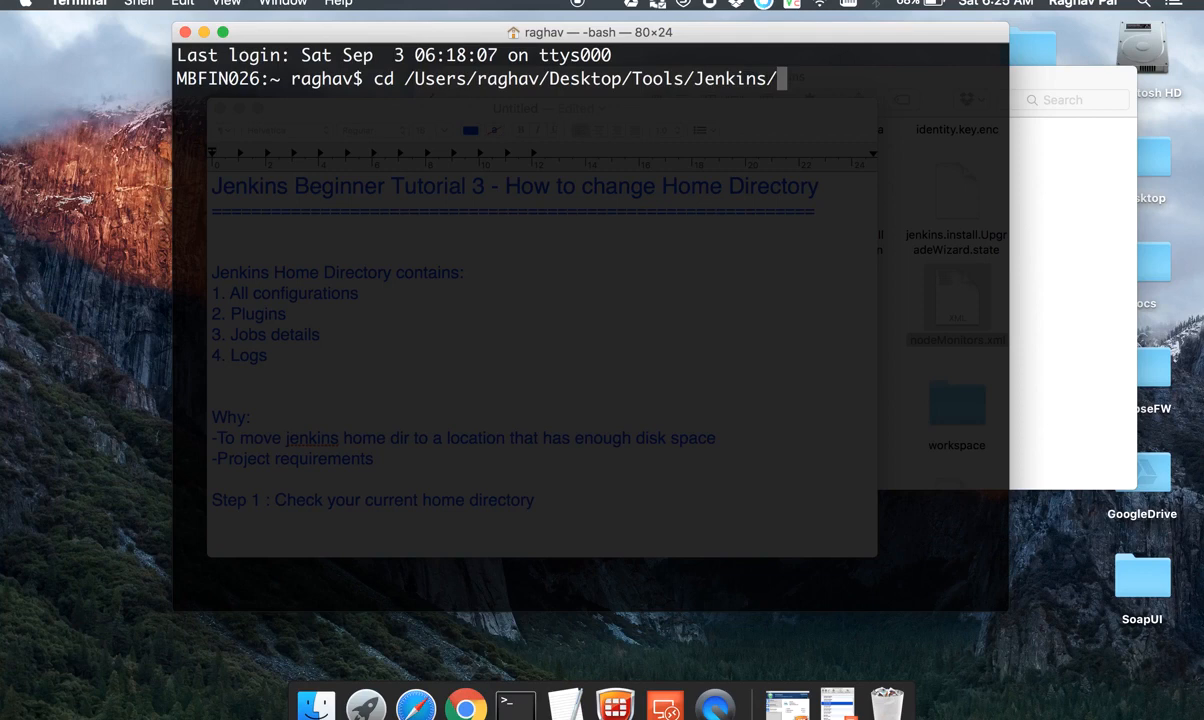
pyautogui.press('Return')
# Step: Start the Jenkins server by running java -jar jenkins.war
pyautogui.write('java -')
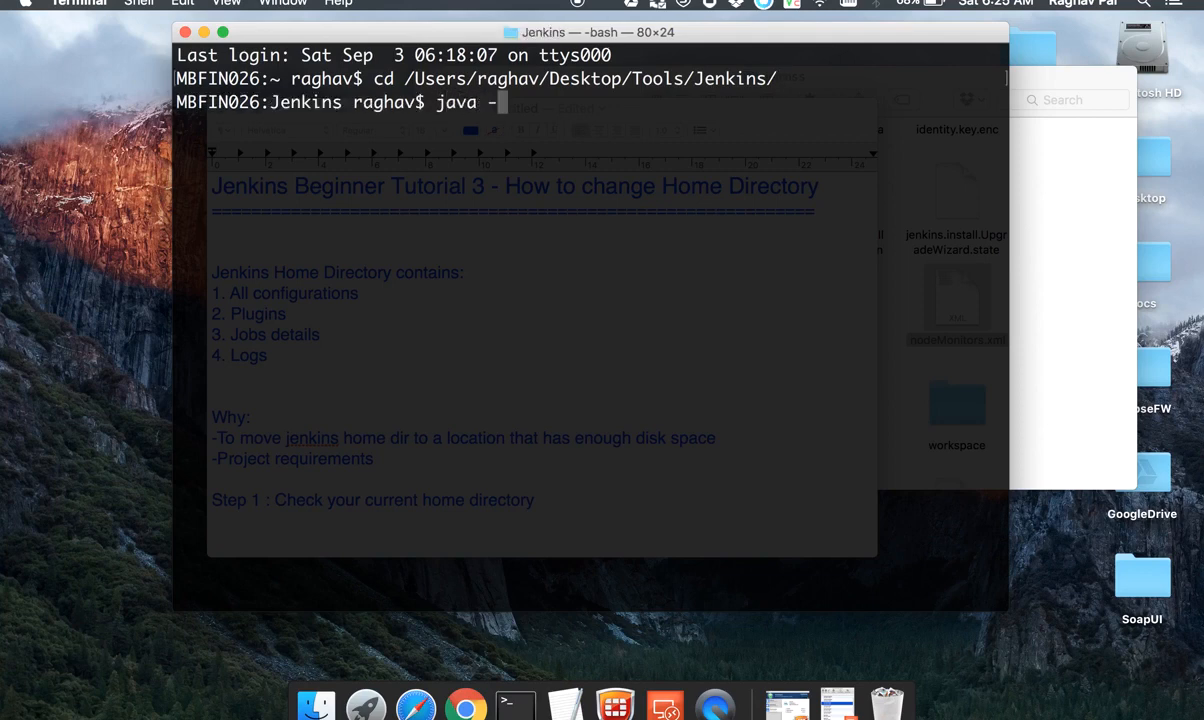
pyautogui.write('jar jen')
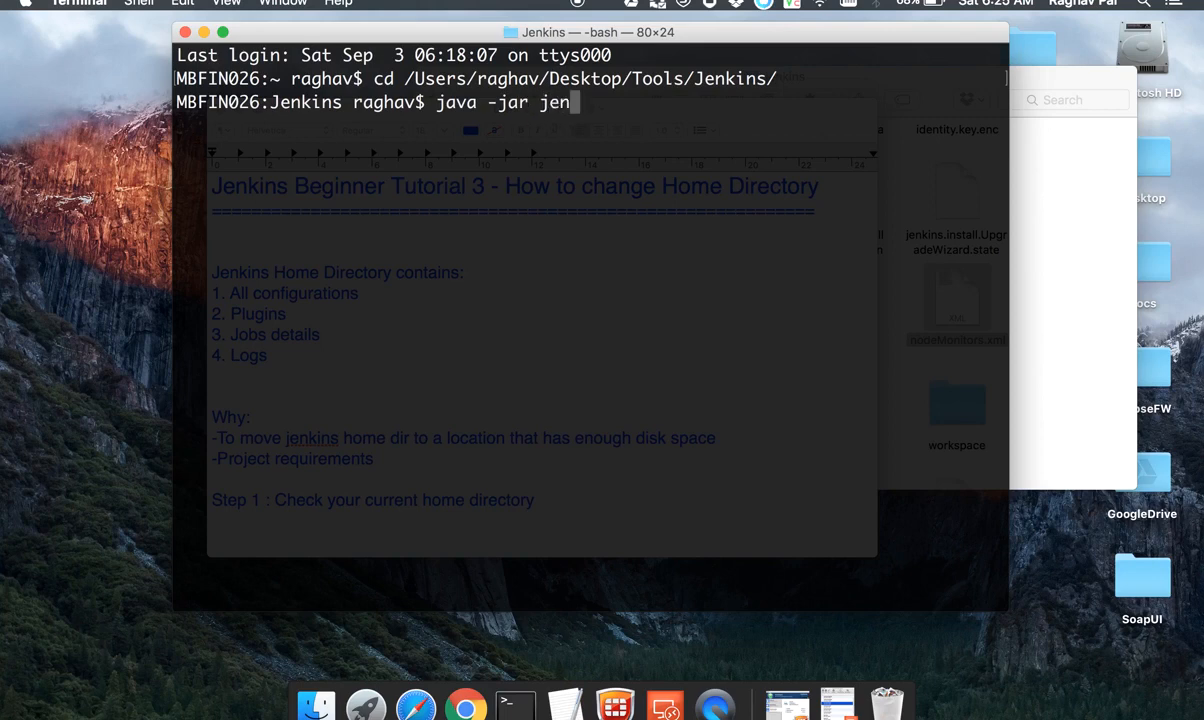
pyautogui.press('Tab')
pyautogui.press('Return')
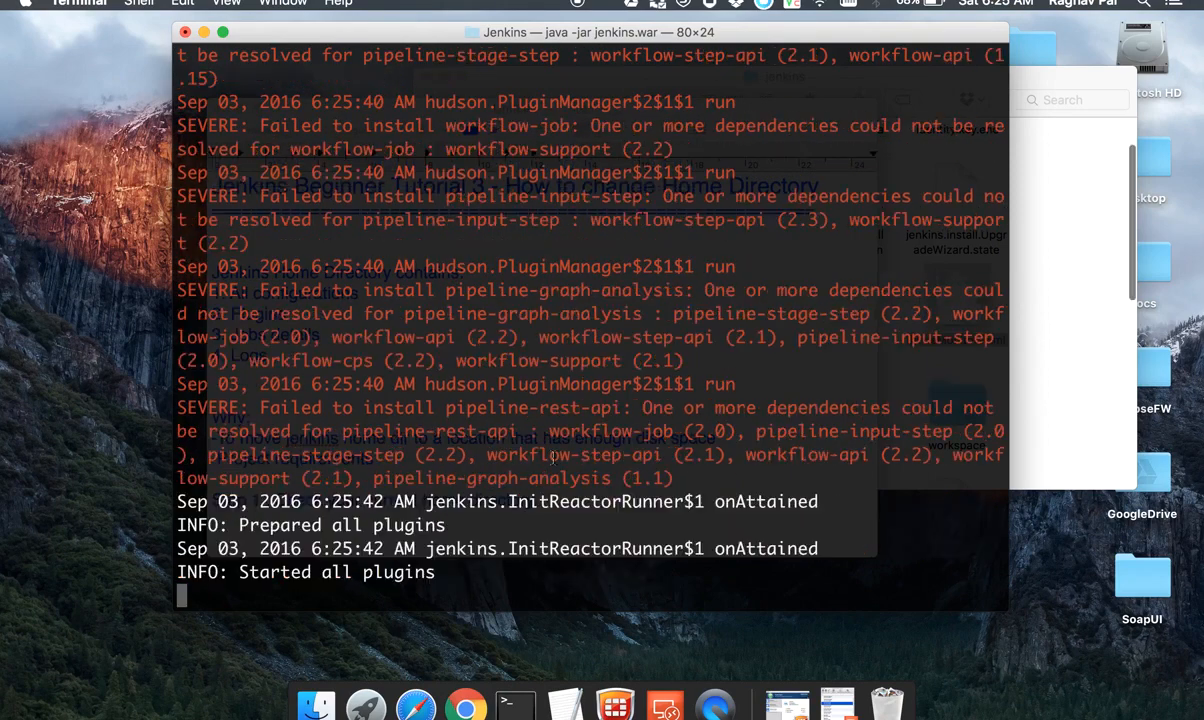
# Step: Load localhost:8080 in Chrome and check the startup log in Terminal before returning to the Jenkins dashboard
pyautogui.hotkey('ctrl', 'Right')
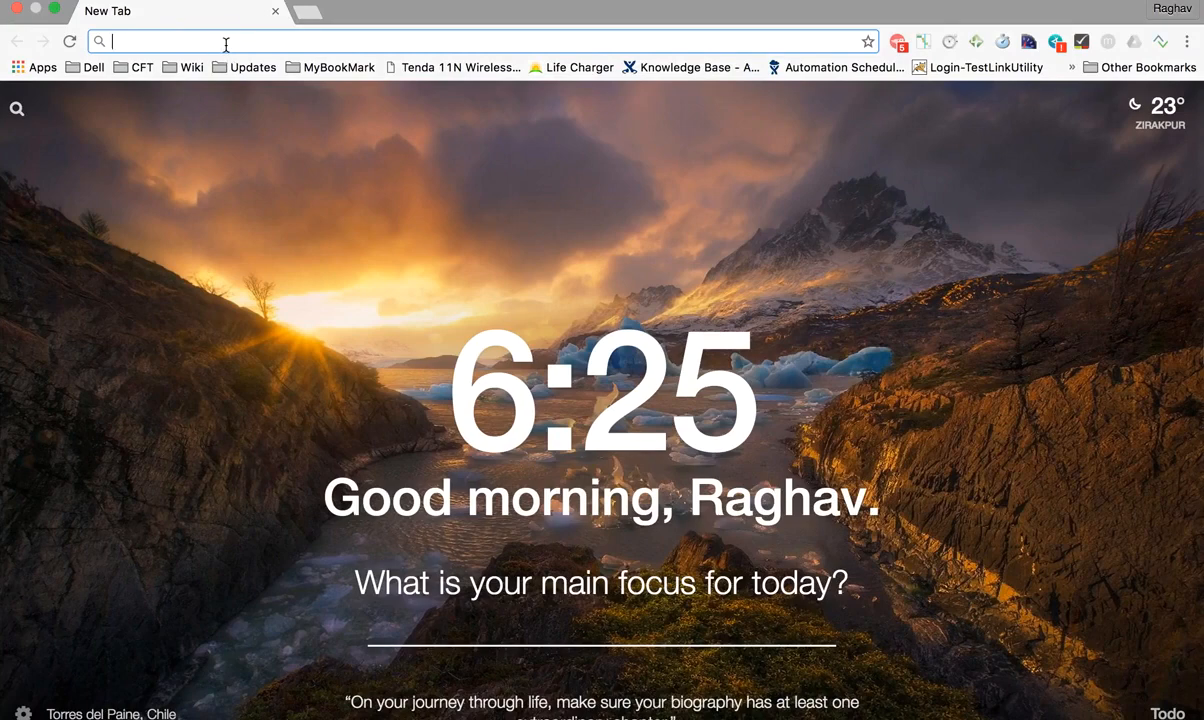
pyautogui.write('localhost:8080')
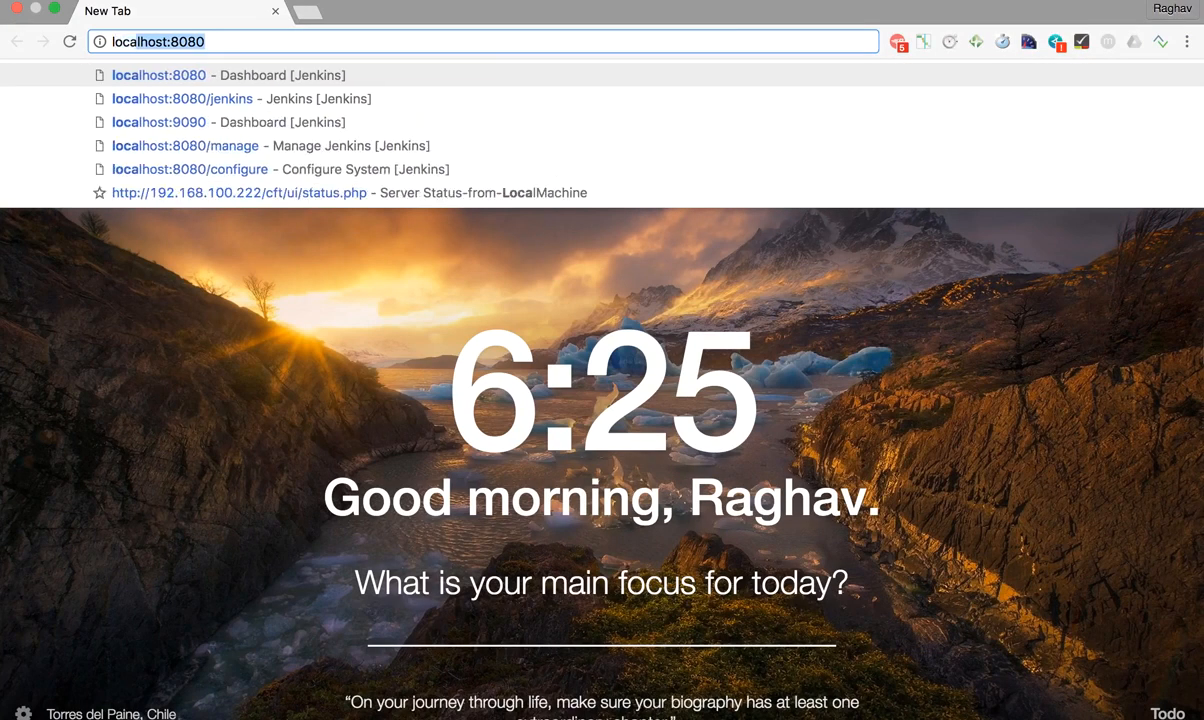
pyautogui.press('Return')
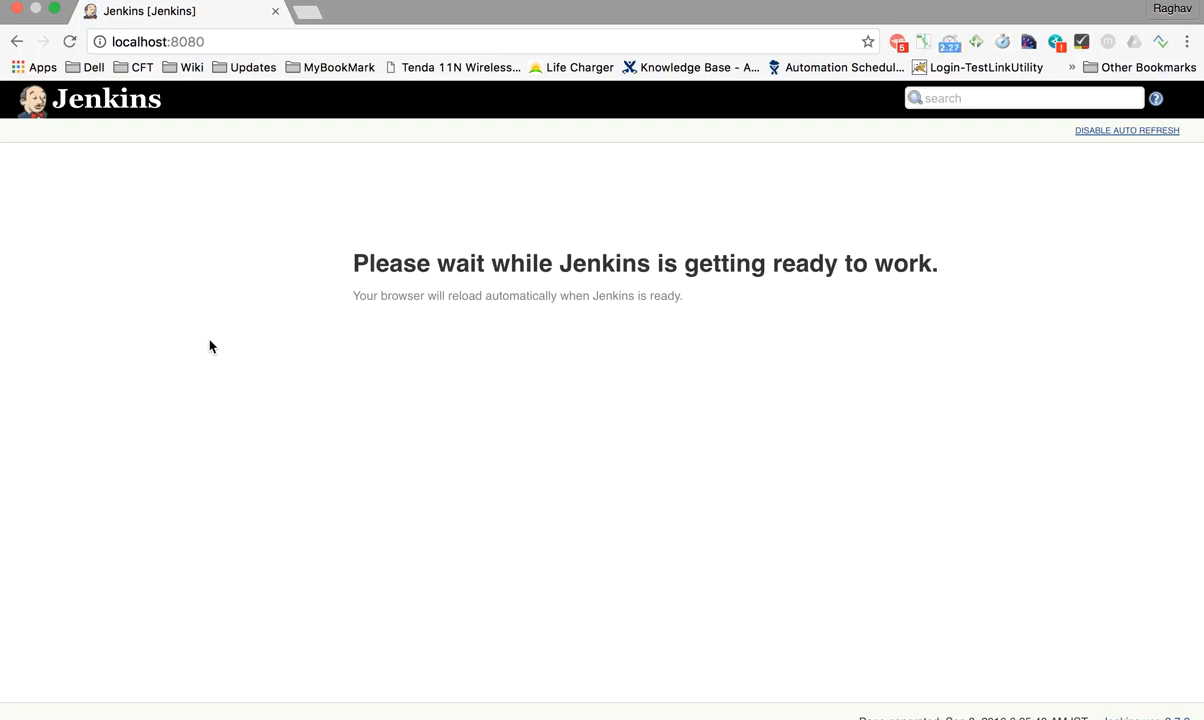
pyautogui.hotkey('ctrl', 'Left')
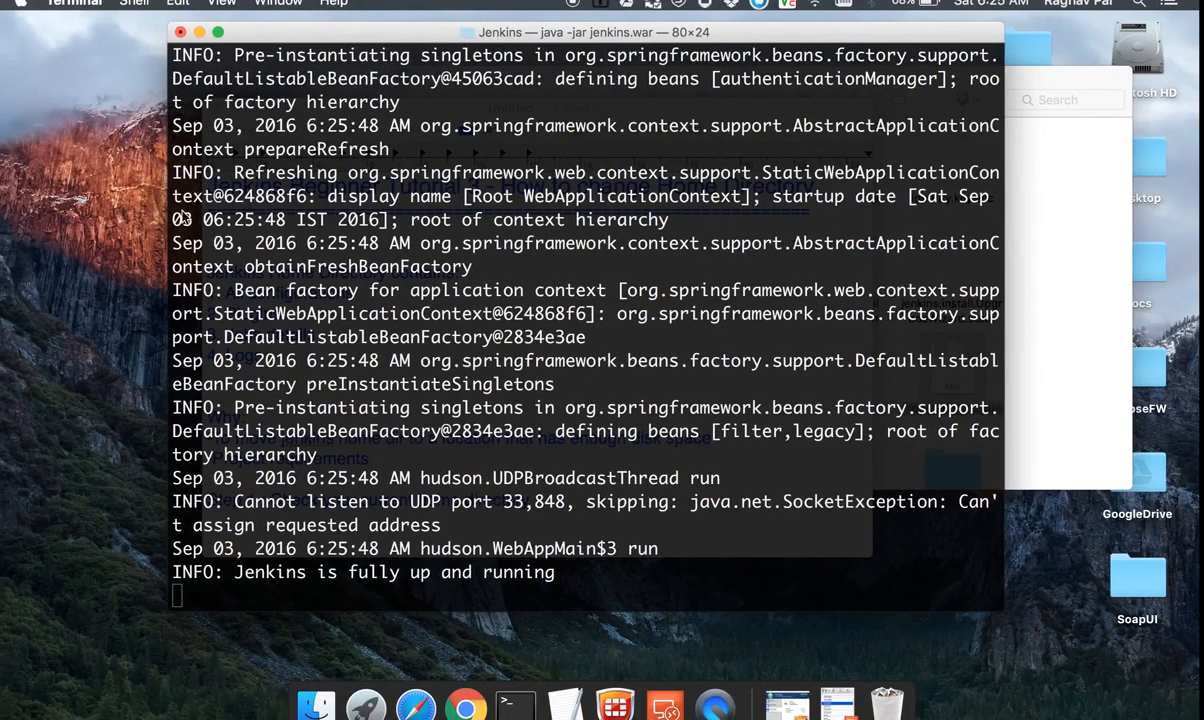
pyautogui.hotkey('ctrl', 'Right')
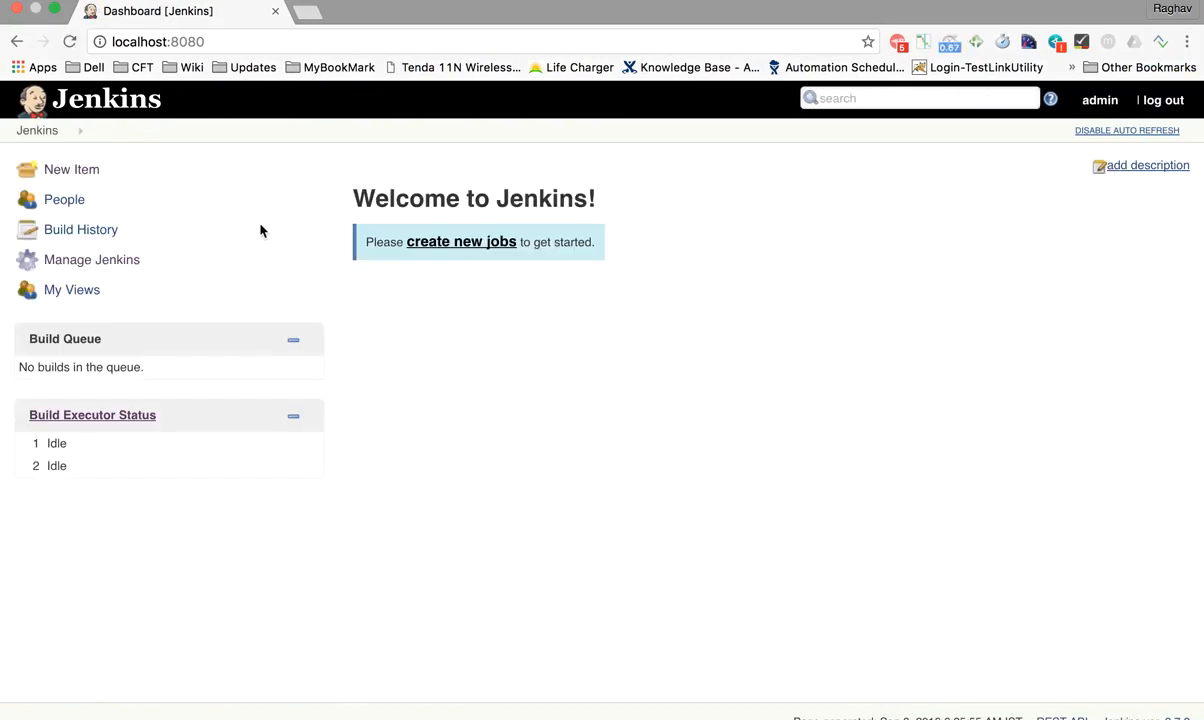
# Step: Open the Configure System page under Manage Jenkins and examine the Home directory path
pyautogui.click(97, 262)
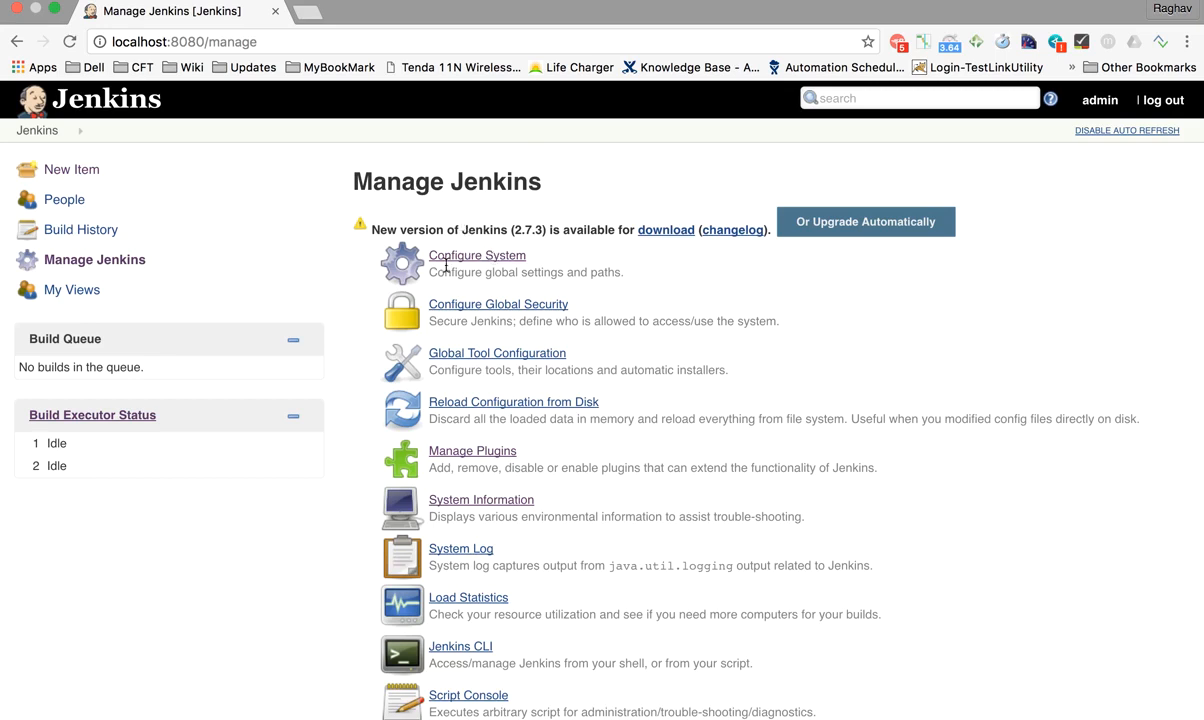
pyautogui.click(496, 262)
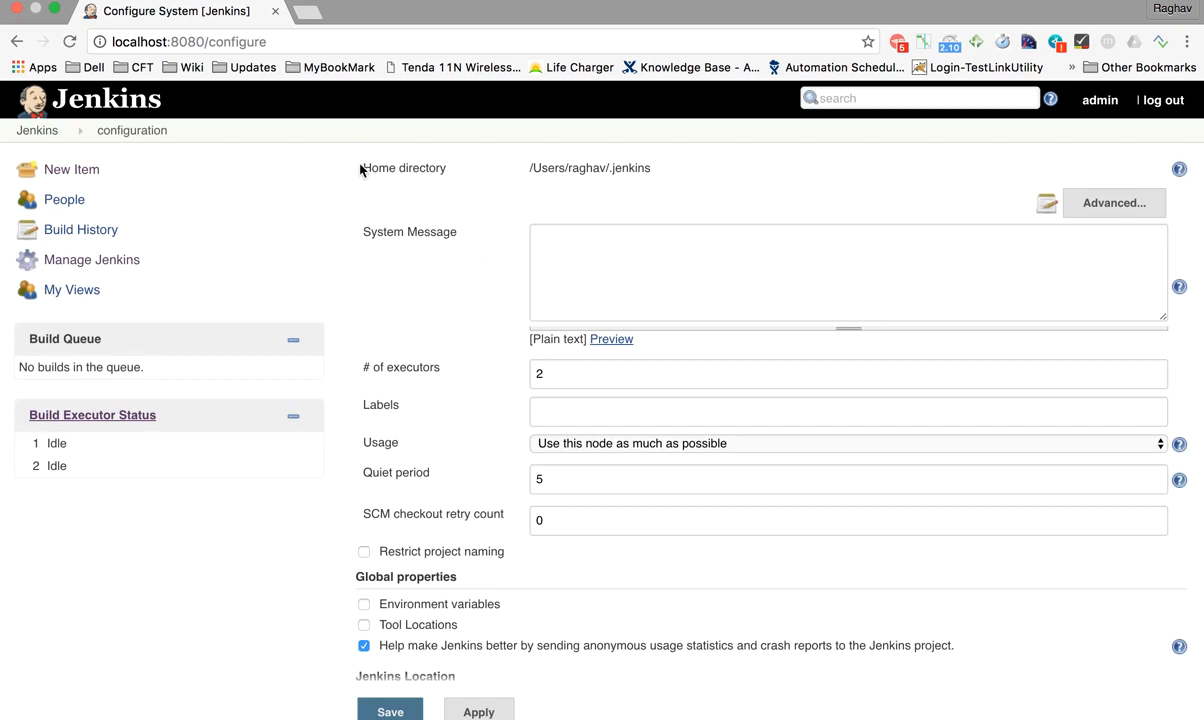
pyautogui.moveTo(360, 168); pyautogui.dragTo(670, 168)
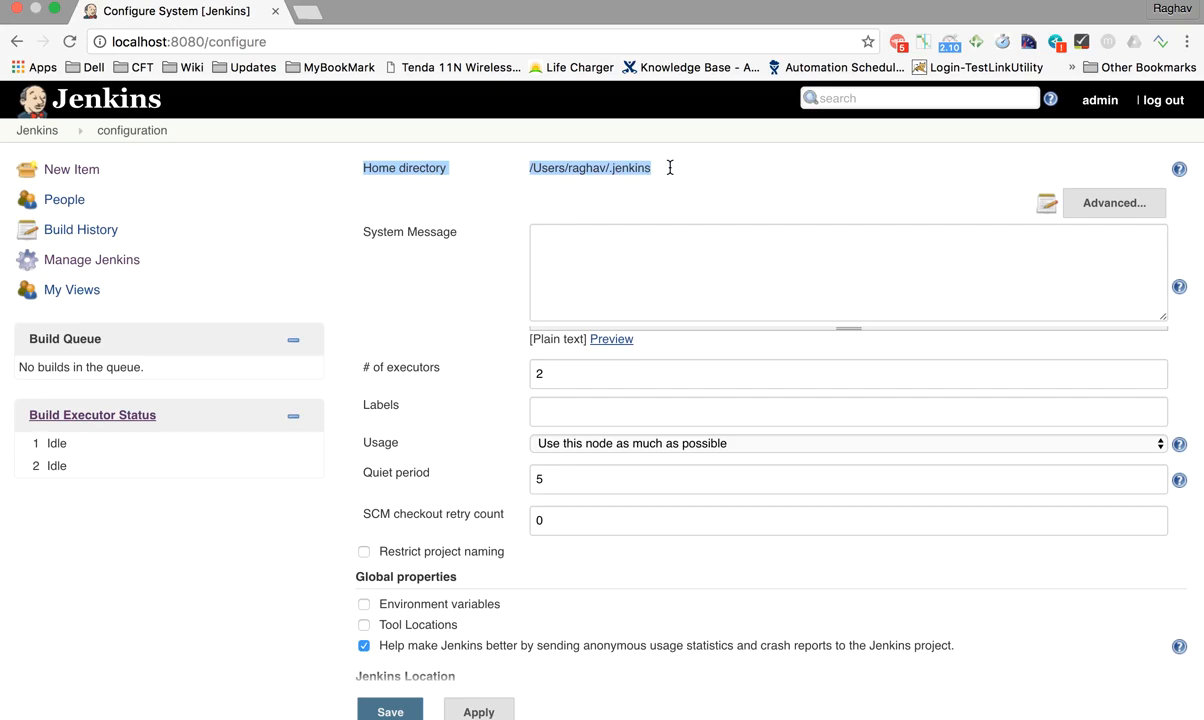
# Step: Highlight the Home directory path on the Configure System page and bring the .jenkins folder window forward in Finder
pyautogui.click(670, 168)
pyautogui.moveTo(677, 169); pyautogui.dragTo(524, 168)
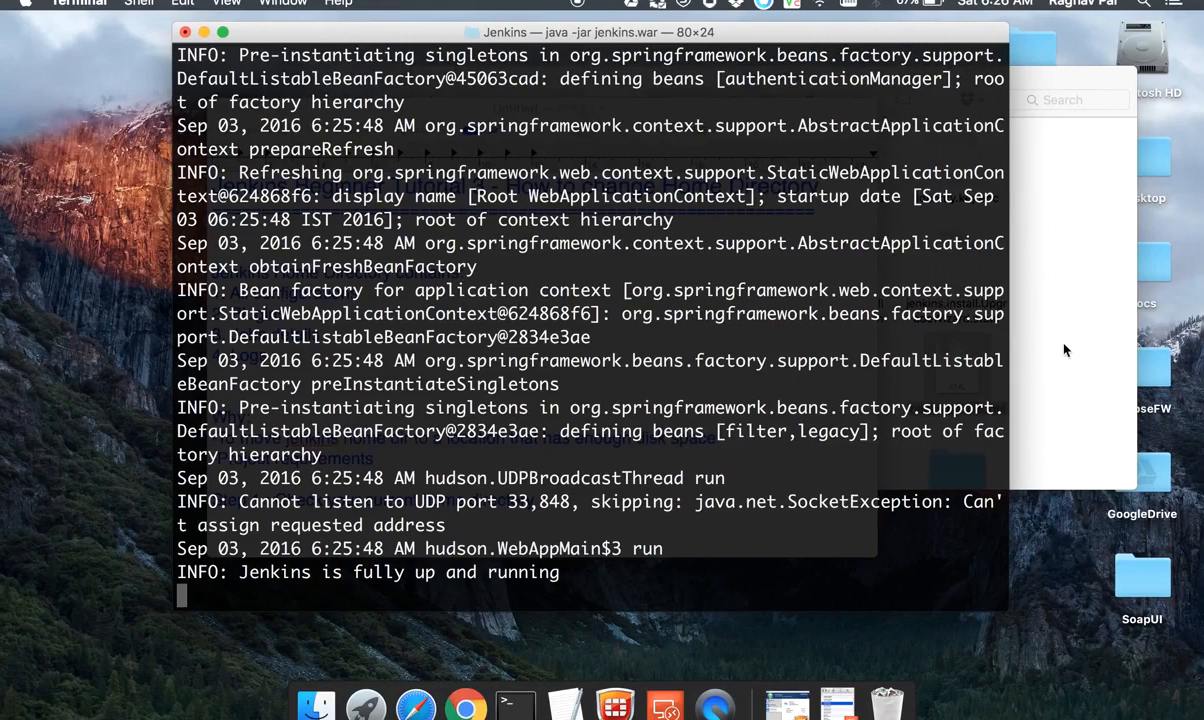
pyautogui.click(1065, 350)
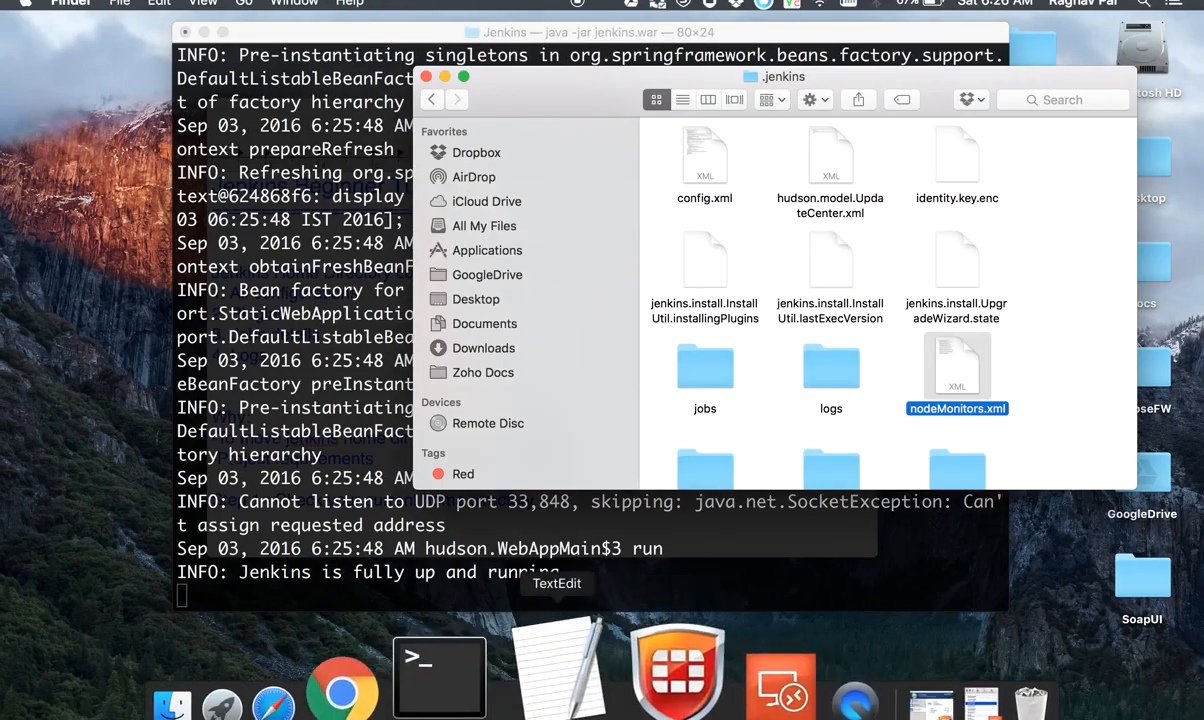
# Step: Add the line "Step 2 : Create a new folder (which will be new home dir)" to the TextEdit notes
pyautogui.click(566, 690)
pyautogui.scroll(-5, 478, 478)
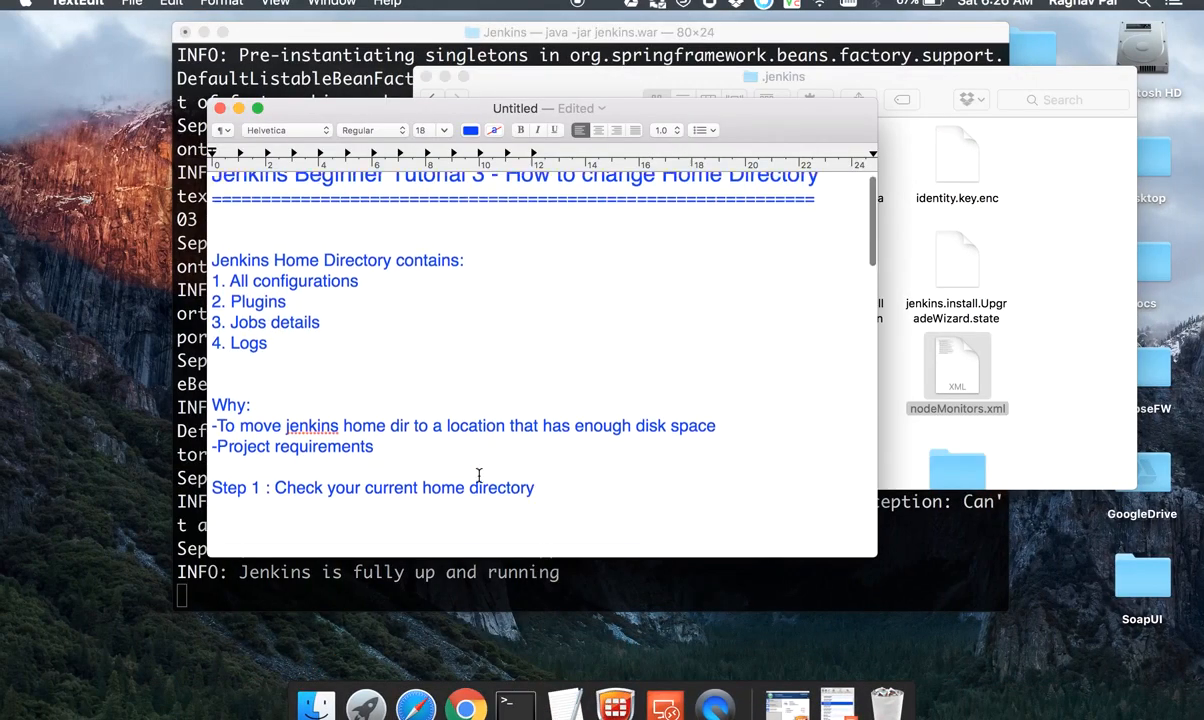
pyautogui.press('Return')
pyautogui.press('Return')
pyautogui.write('Step')
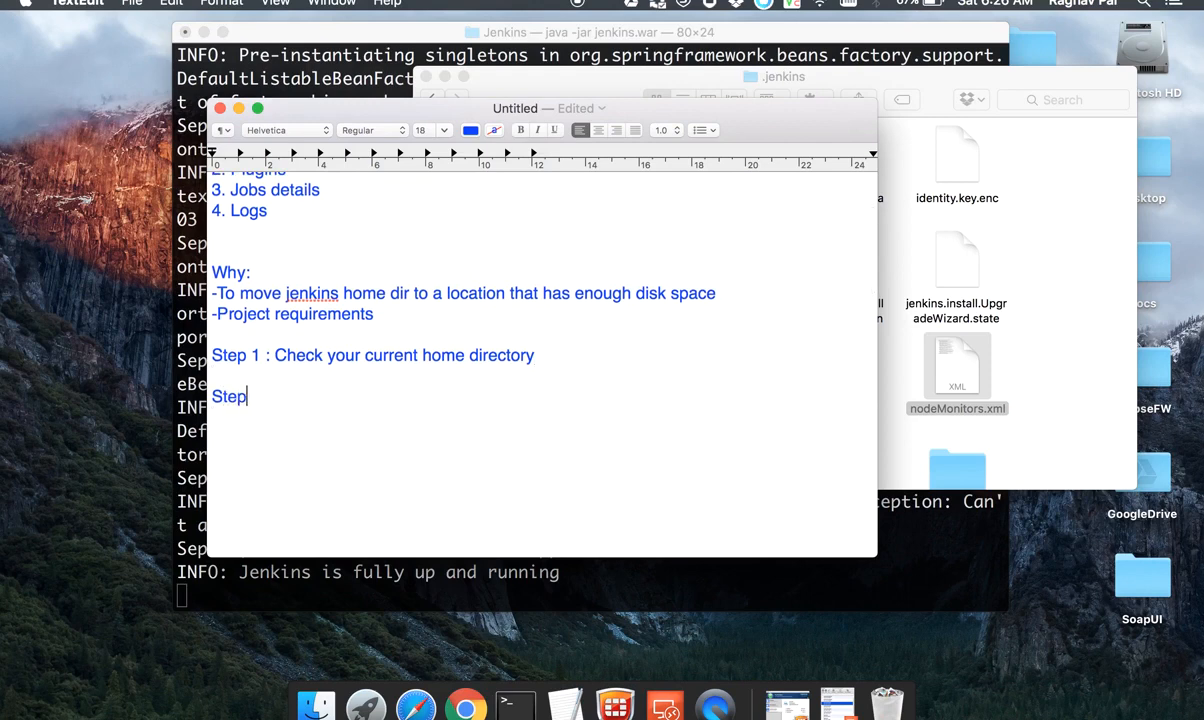
pyautogui.write(' 2 : Create a')
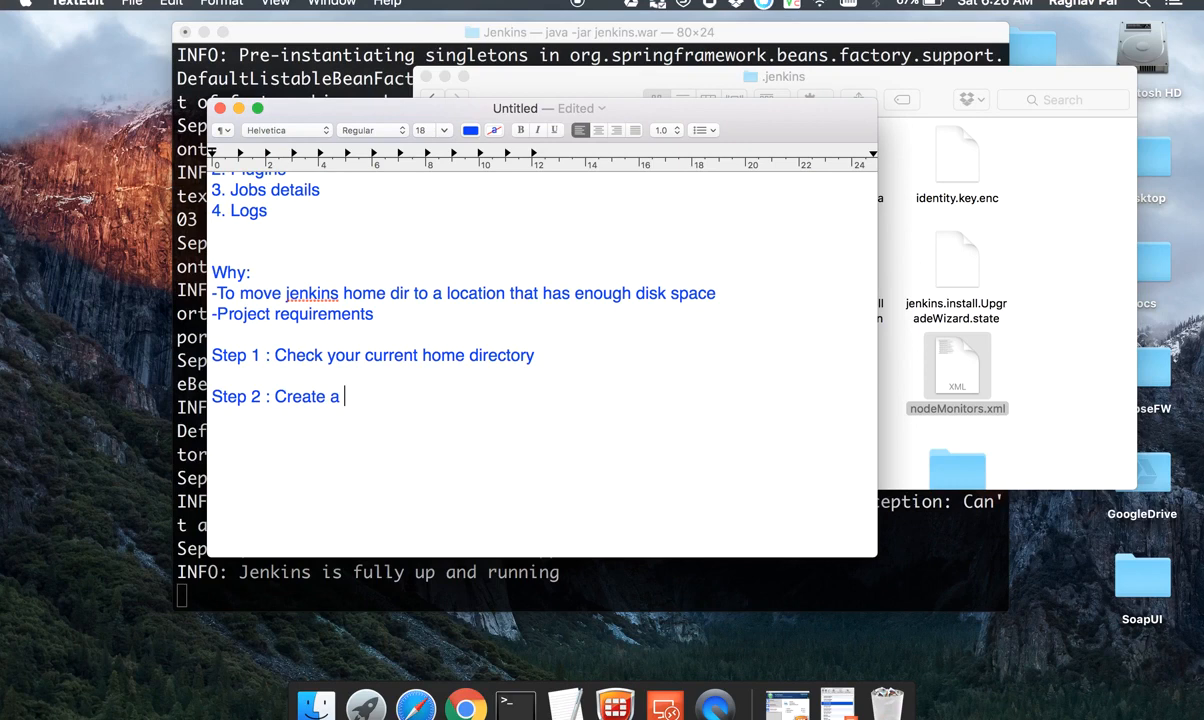
pyautogui.write(' new folder ')
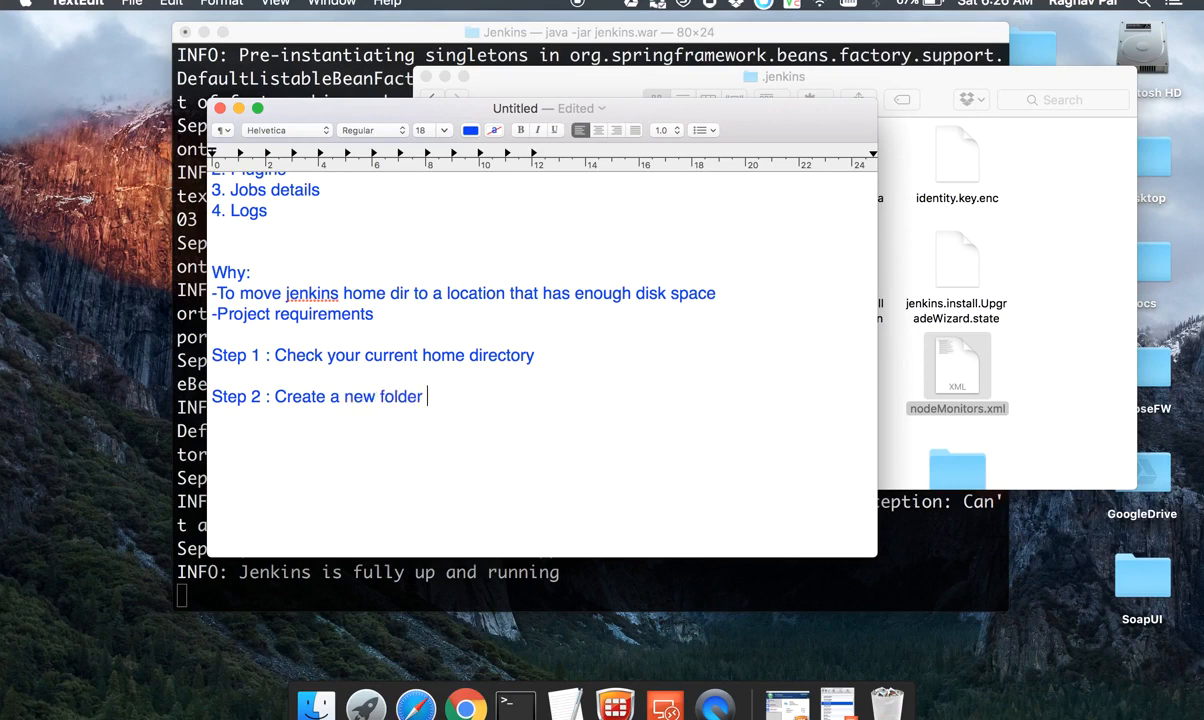
pyautogui.write('(which will be new')
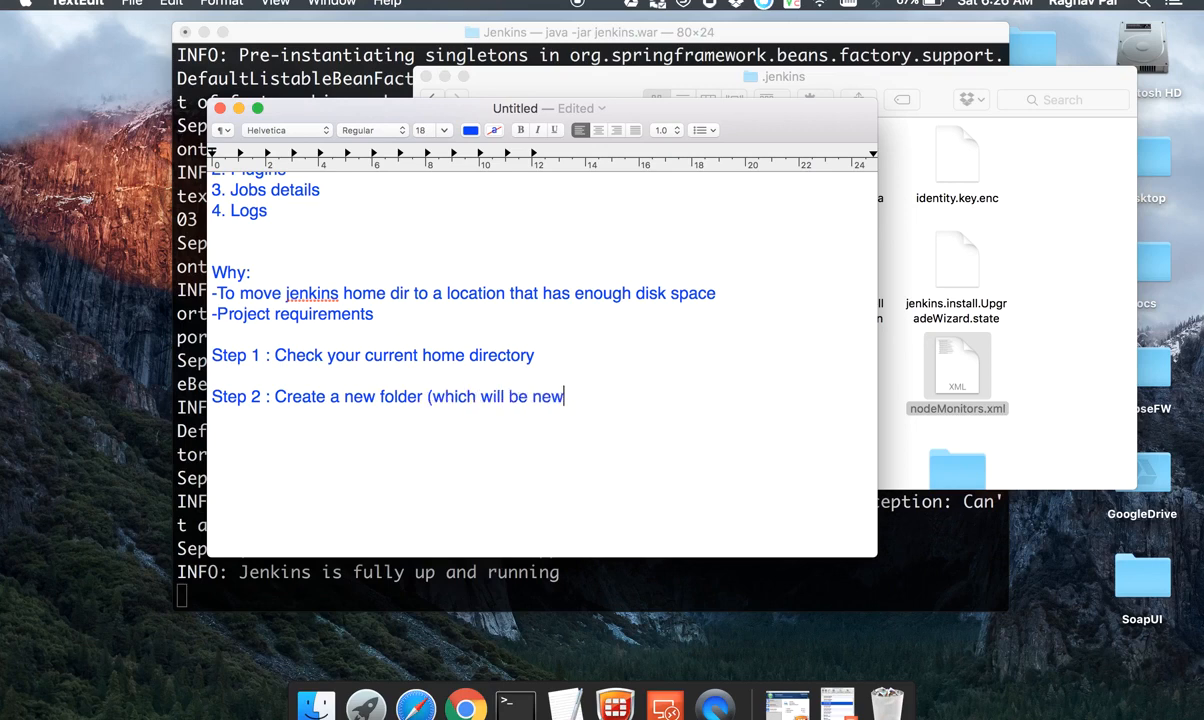
pyautogui.write(' home dir)')
pyautogui.click(1042, 328)
pyautogui.press('super+n')
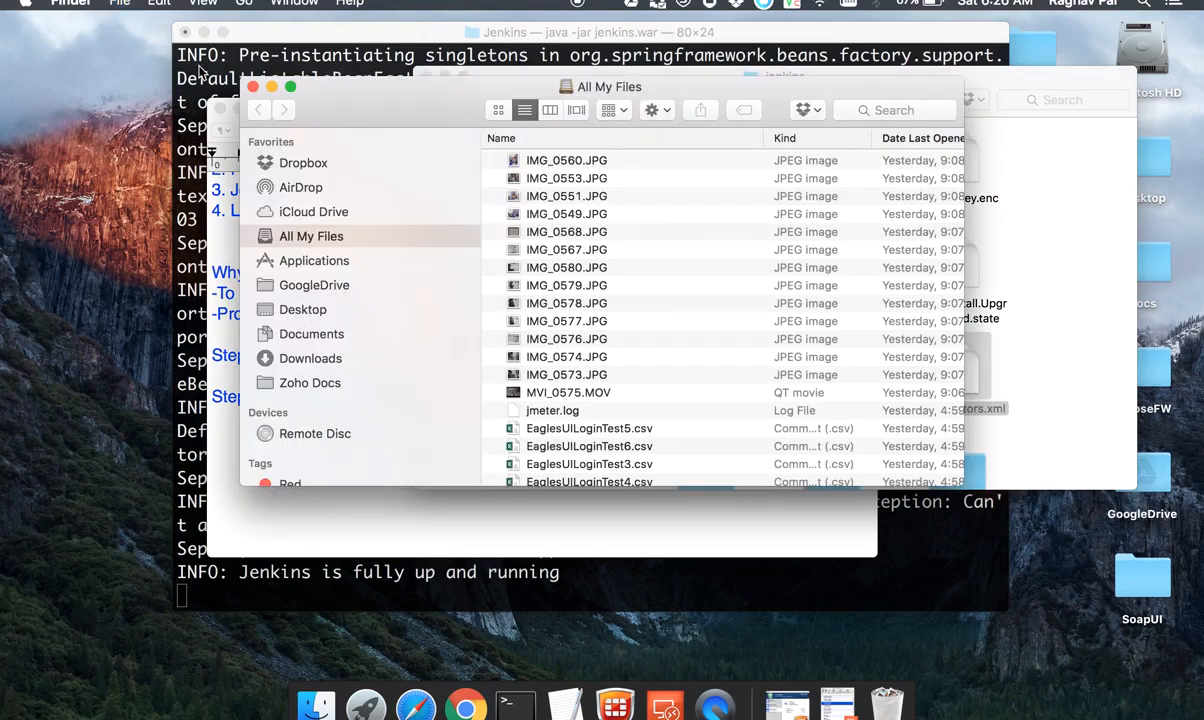
pyautogui.click(253, 87)
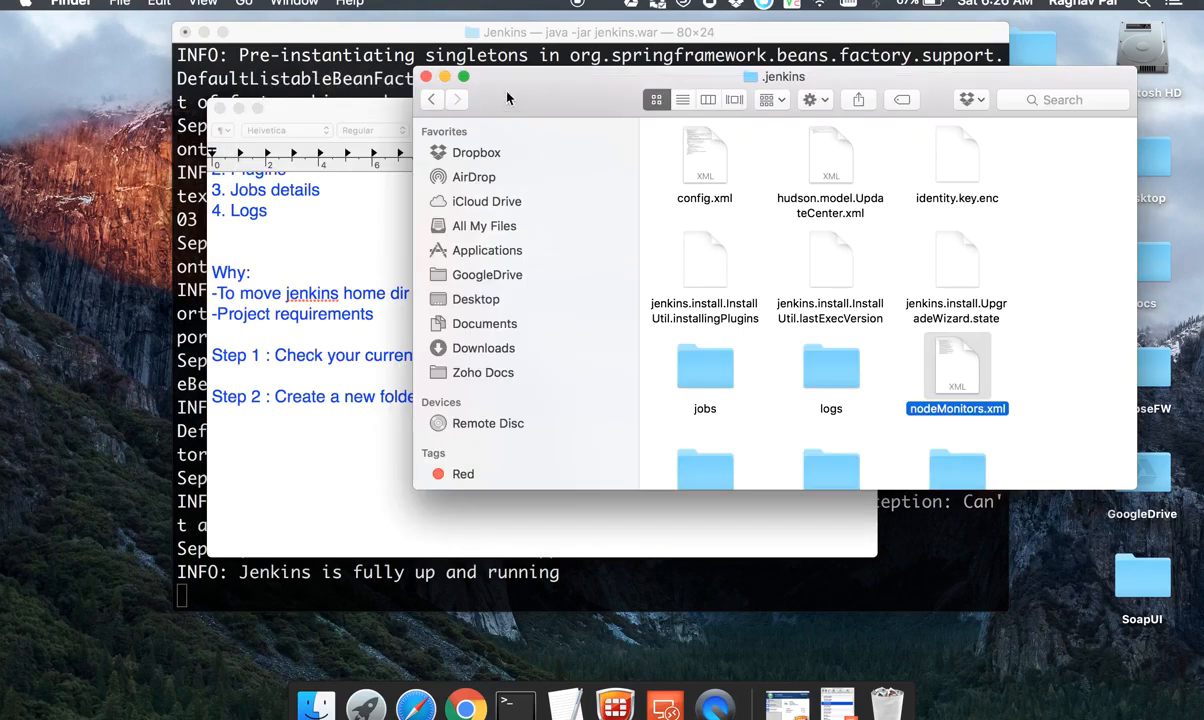
# Step: Minimize the .jenkins folder window and move the Terminal window aside to uncover the Tools folder on the desktop
pyautogui.click(426, 76)
pyautogui.moveTo(679, 37); pyautogui.dragTo(492, 37)
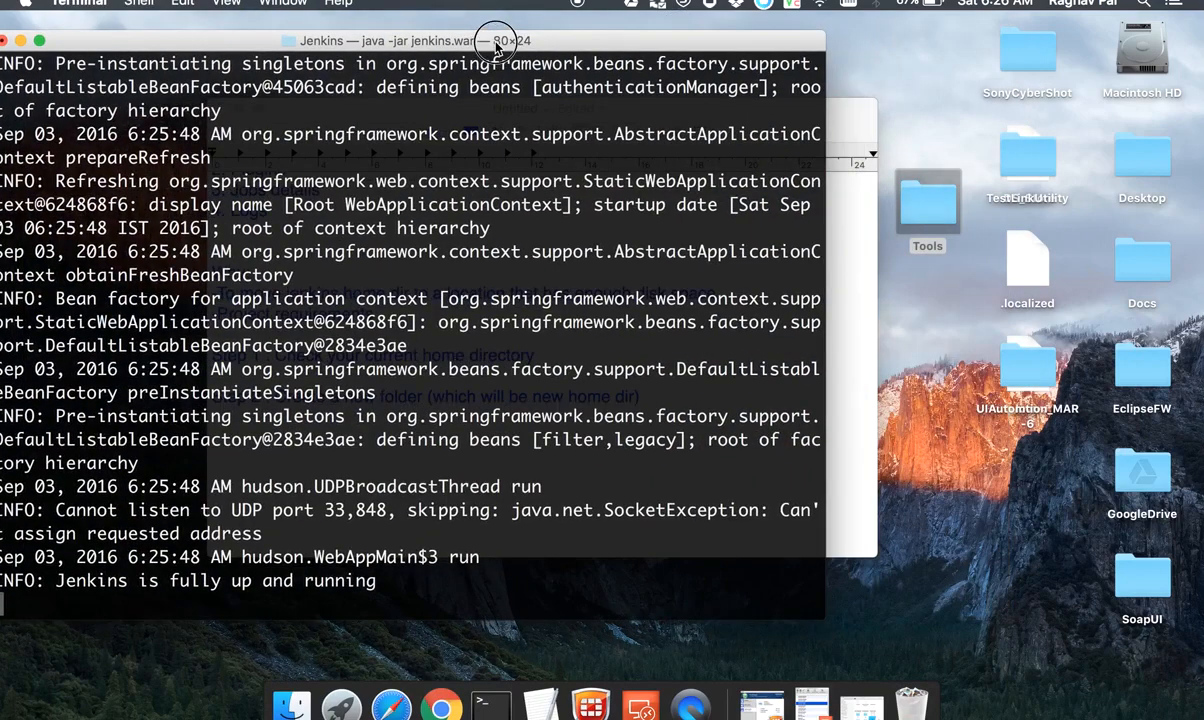
pyautogui.click(837, 133)
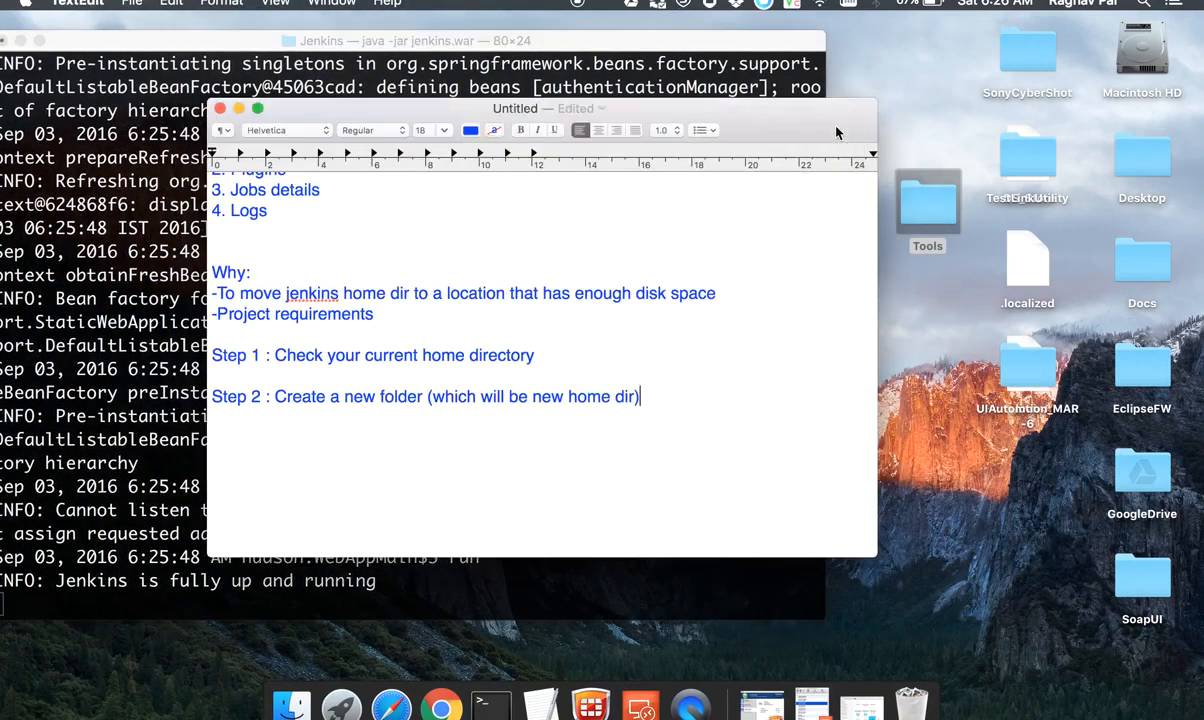
# Step: Open the Tools folder from the desktop, show it in column view and select its Jenkins folder
pyautogui.doubleClick(928, 205)
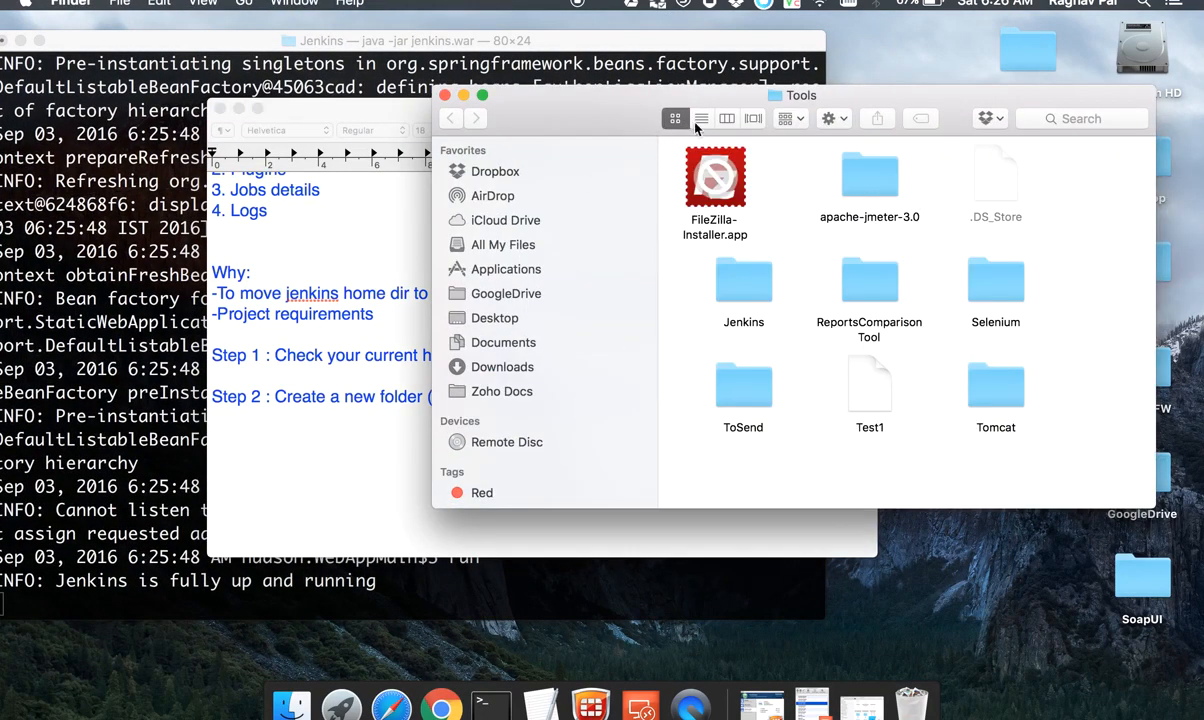
pyautogui.click(701, 118)
pyautogui.click(727, 118)
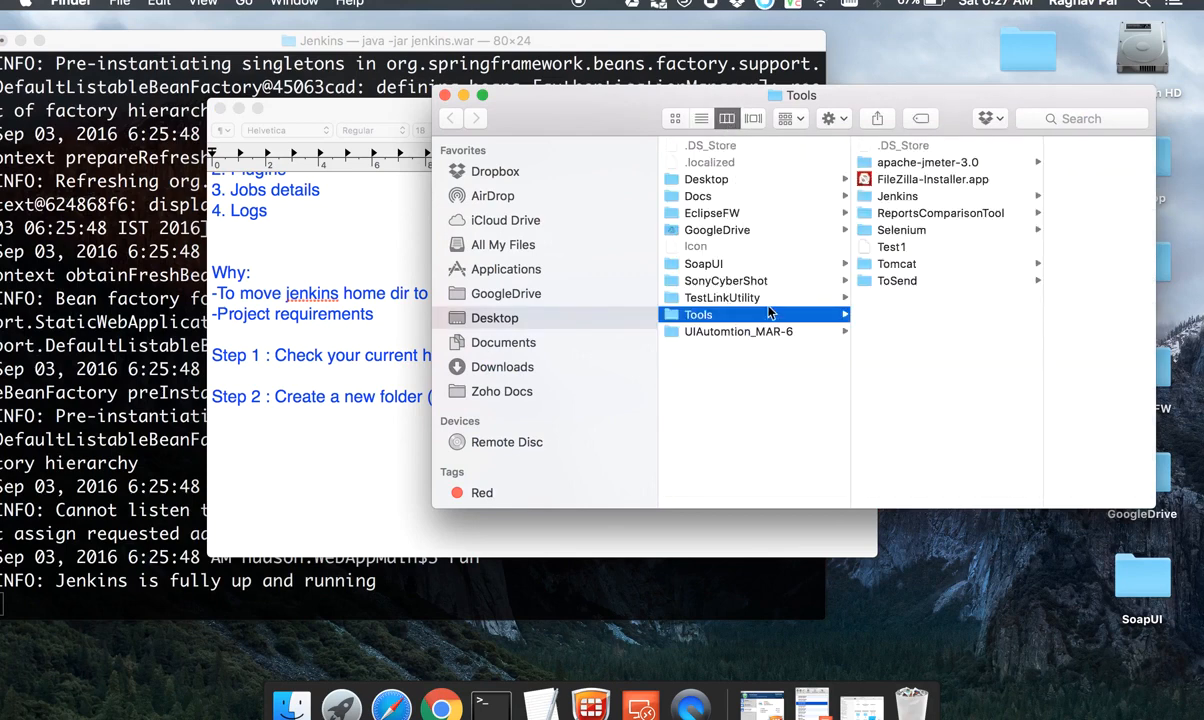
pyautogui.click(905, 197)
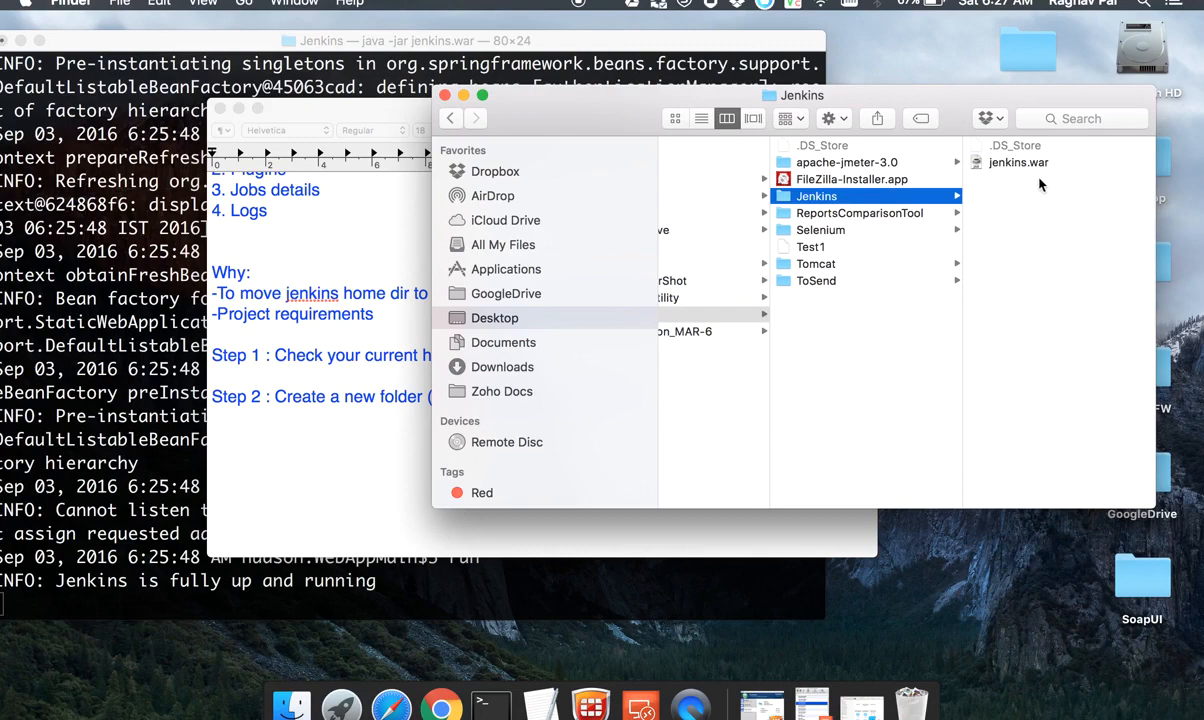
pyautogui.moveTo(925, 103); pyautogui.dragTo(690, 104)
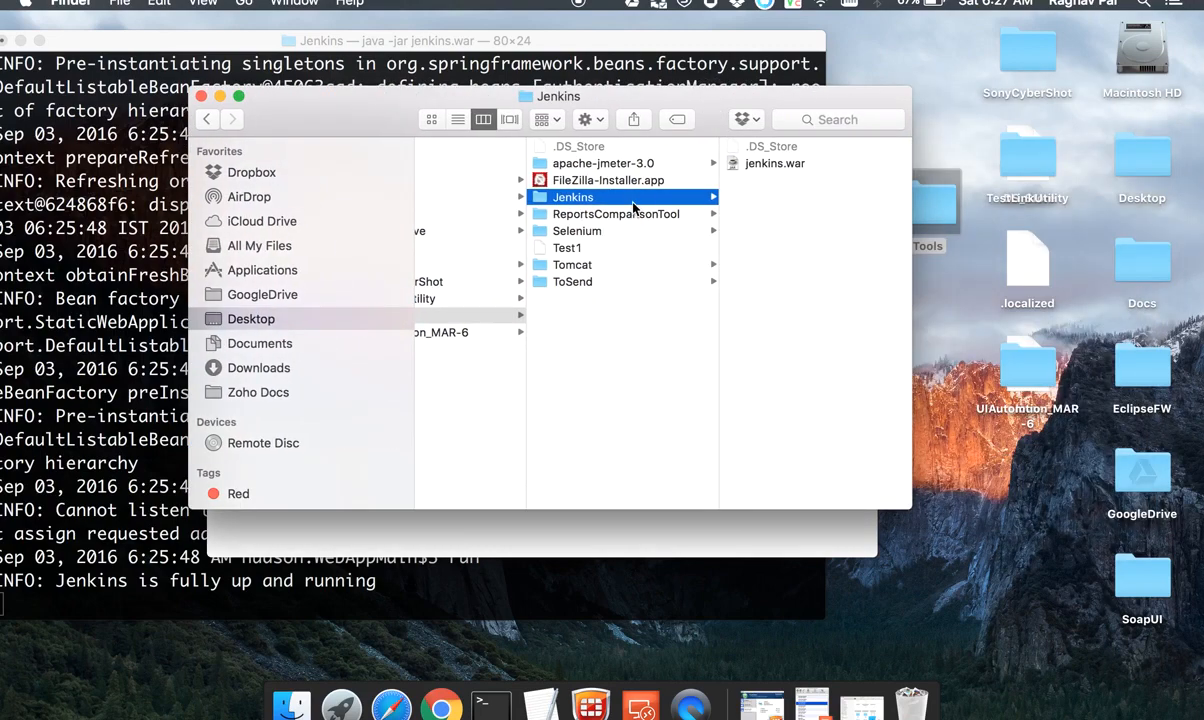
# Step: Create a new folder named JenkinsHome inside the Jenkins folder
pyautogui.click(588, 119)
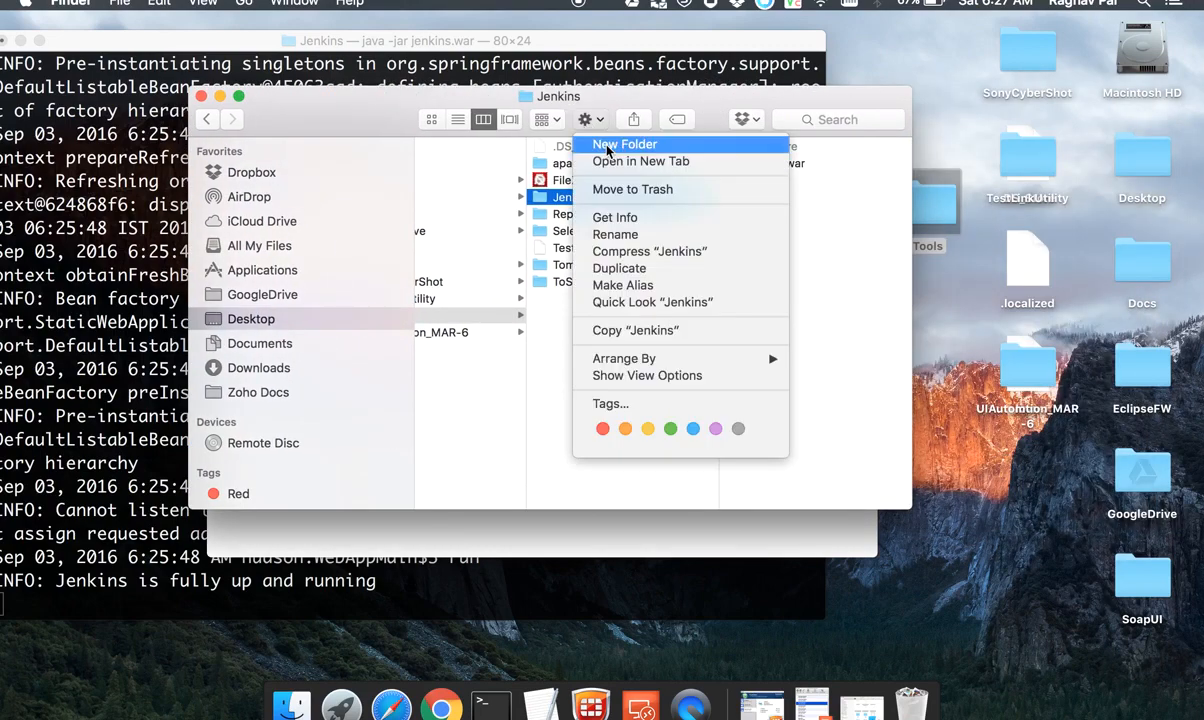
pyautogui.click(607, 146)
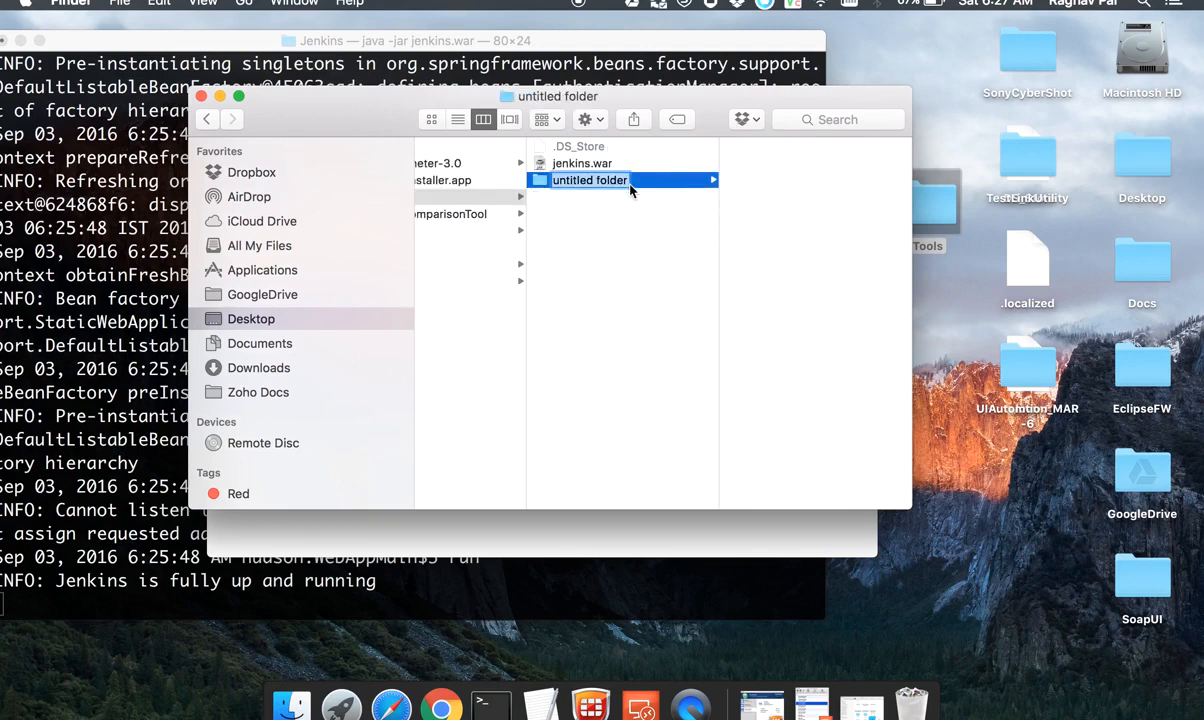
pyautogui.write('Jenk')
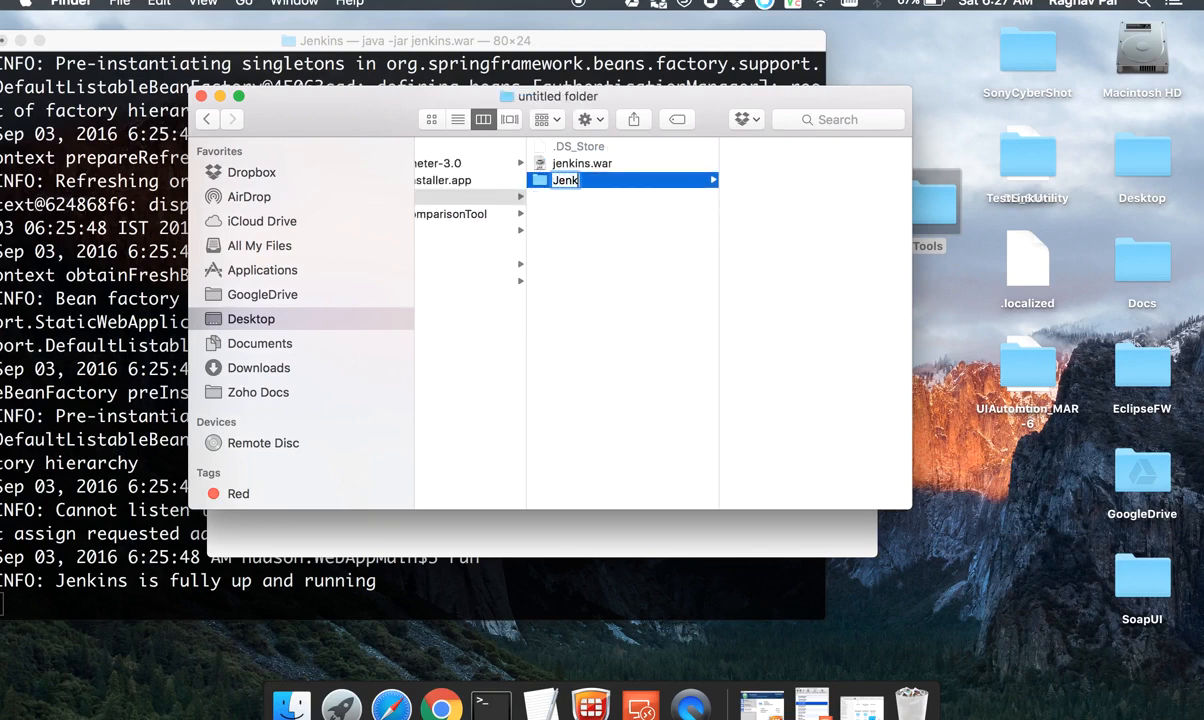
pyautogui.write('insHome')
pyautogui.press('Return')
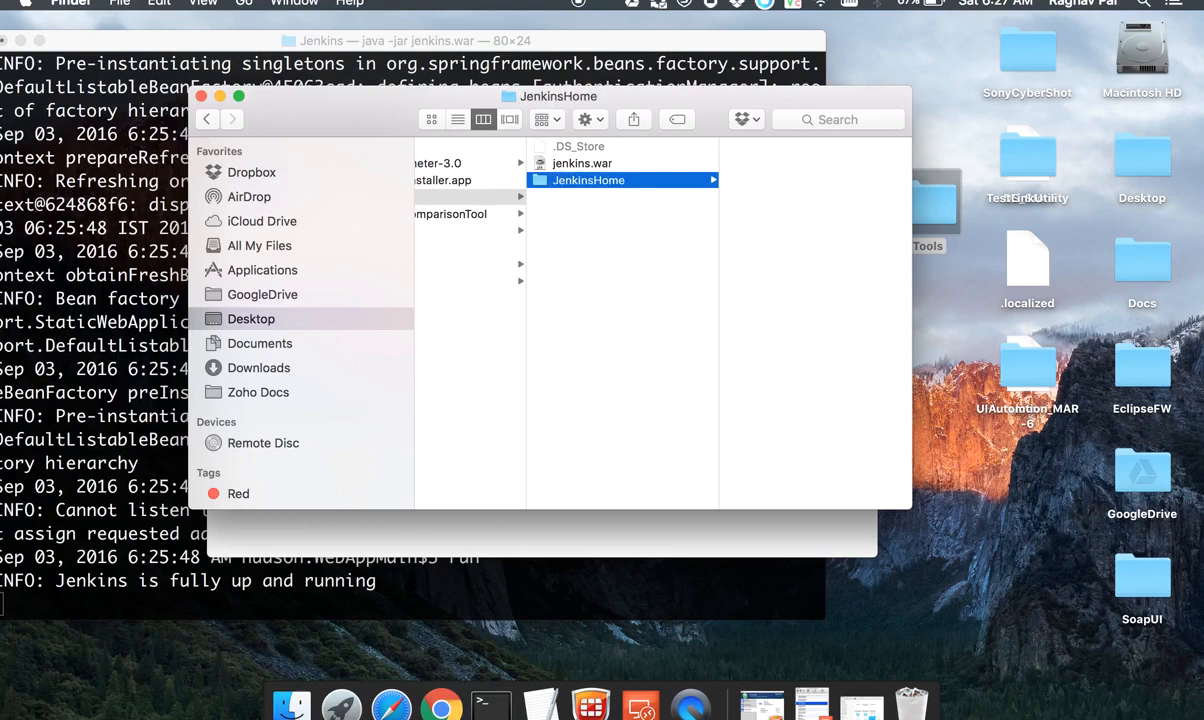
# Step: Add the line "Step 3 : Copy all data from old dir to new dir" to the TextEdit notes
pyautogui.click(519, 680)
pyautogui.press('Return')
pyautogui.press('Return')
pyautogui.write('S')
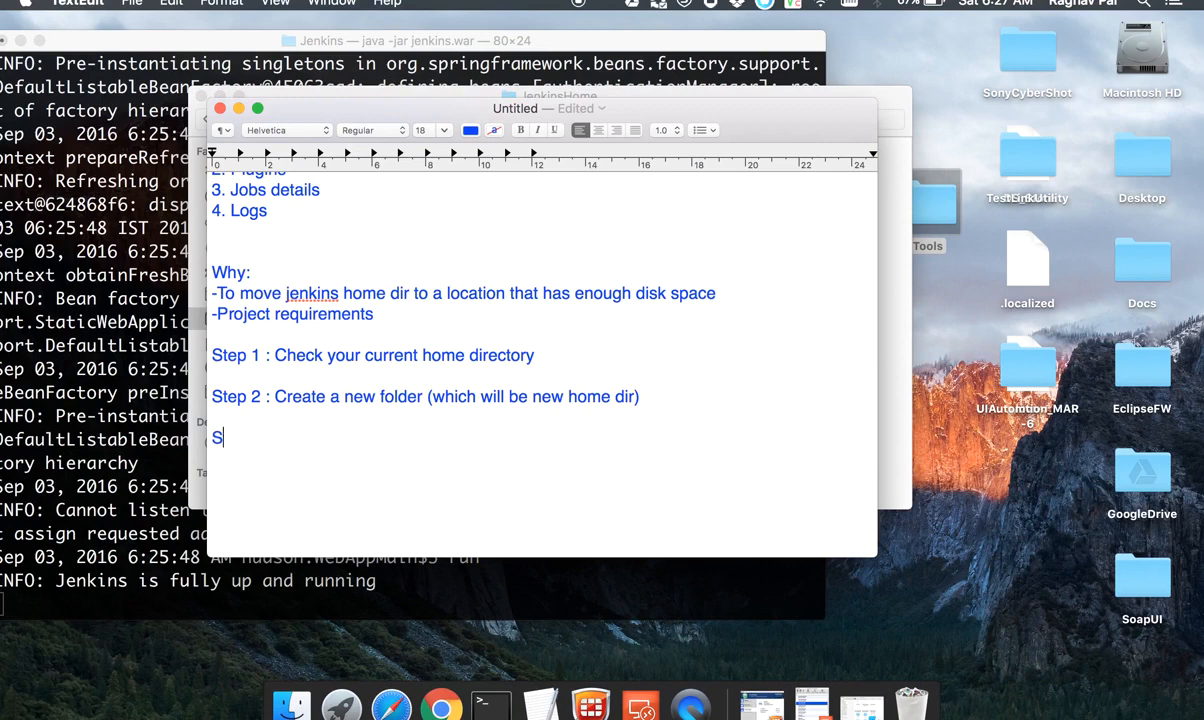
pyautogui.write('tep 3 : Copy all da')
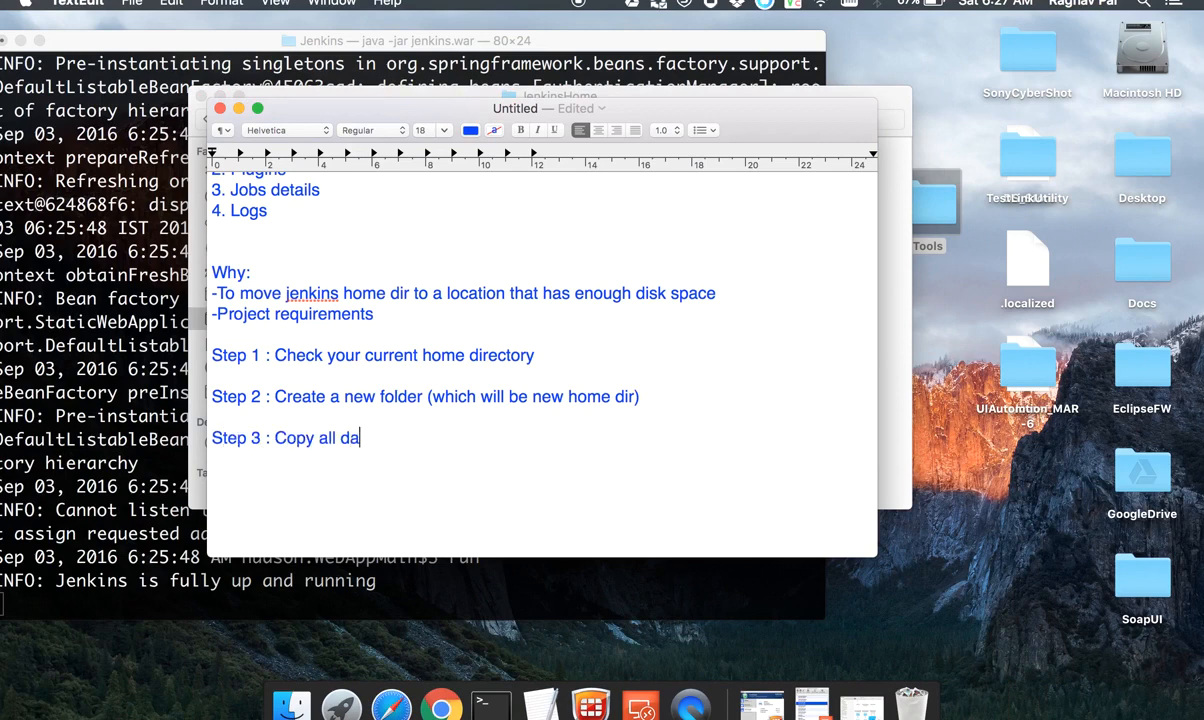
pyautogui.write('ta from old di')
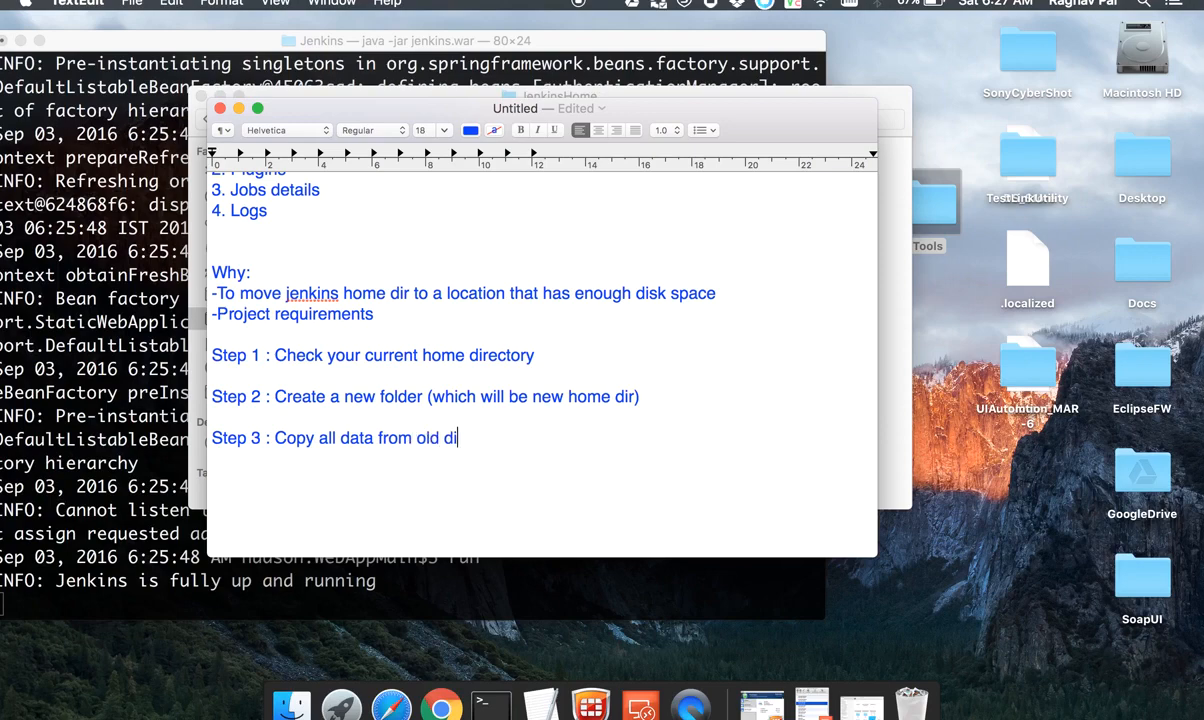
pyautogui.write('r to new di')
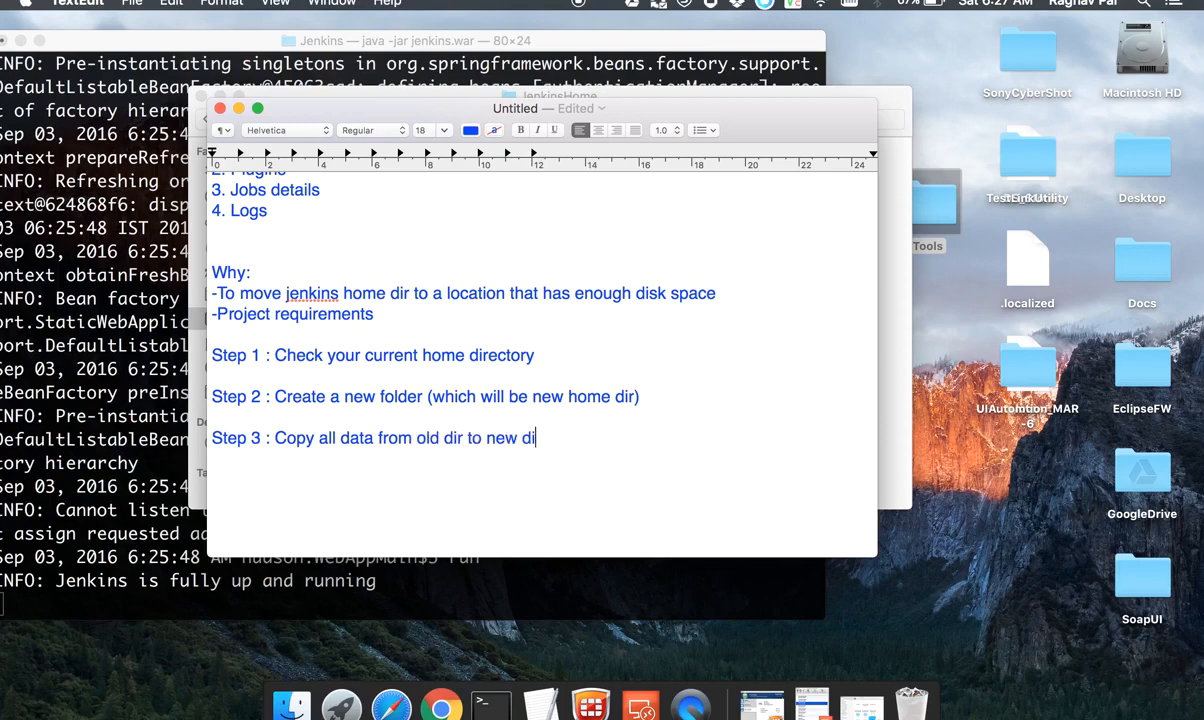
# Step: Restore the minimized .jenkins window, locate the .jenkins folder in the user's home folder and open it
pyautogui.click(855, 700)
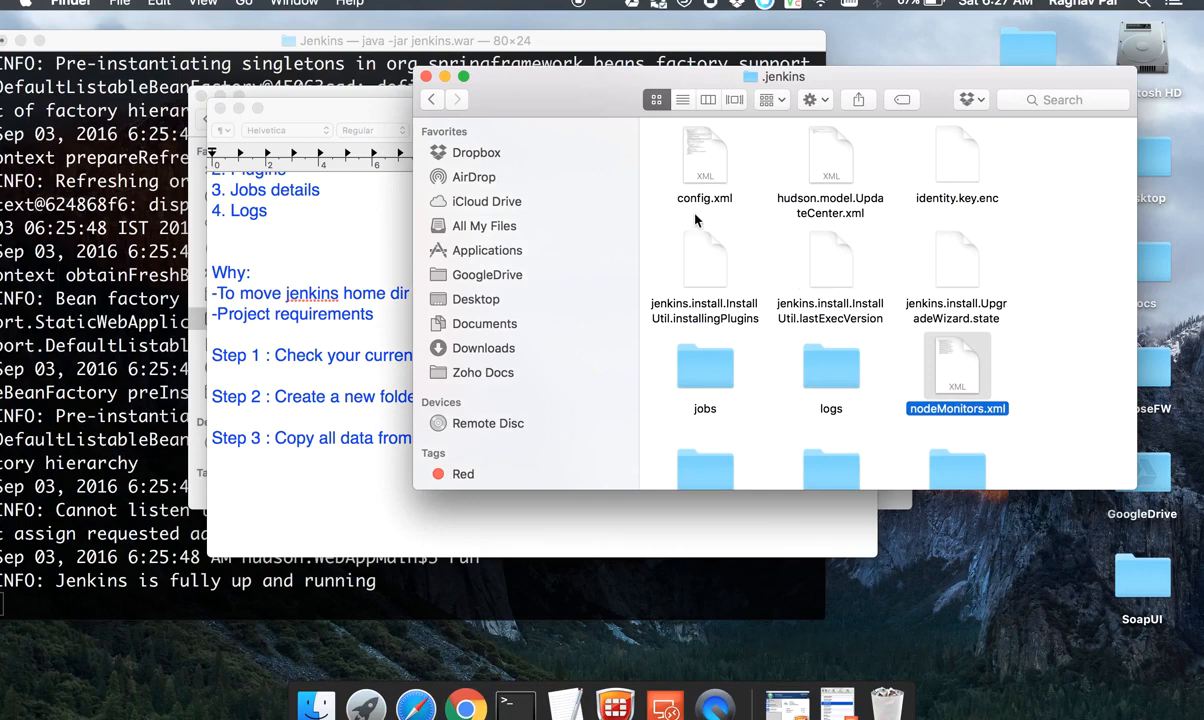
pyautogui.click(714, 260)
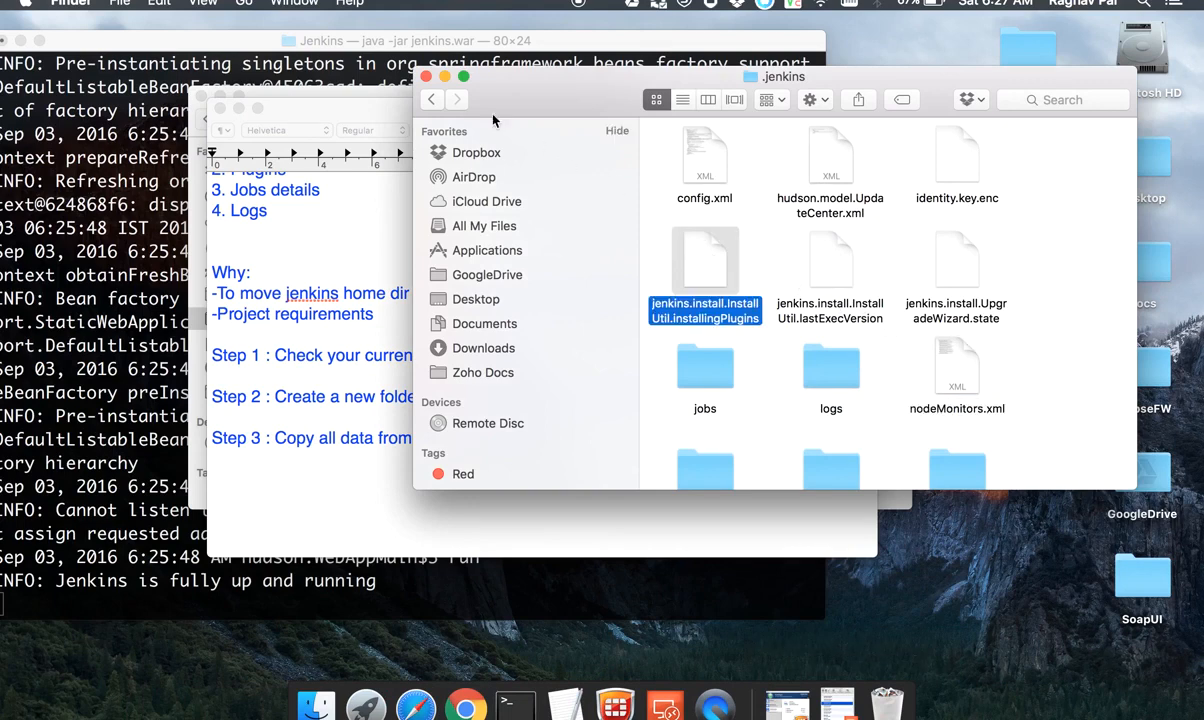
pyautogui.click(431, 98)
pyautogui.click(703, 186)
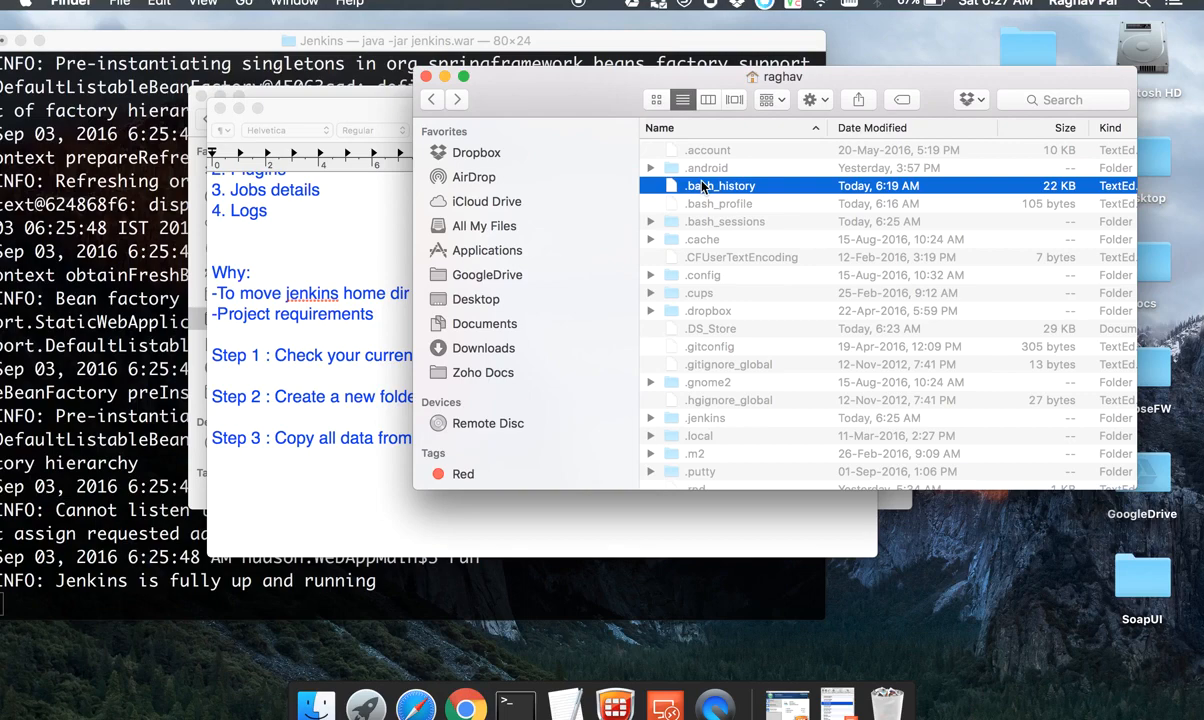
pyautogui.write('.j')
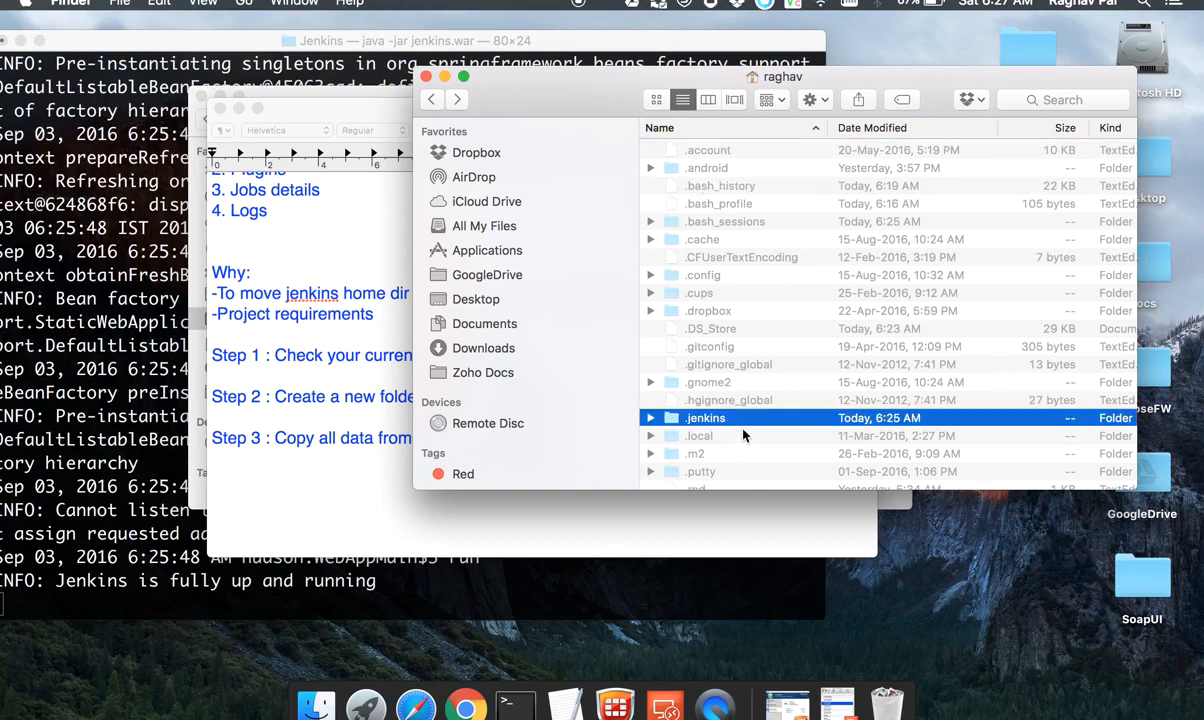
pyautogui.press('super+Down')
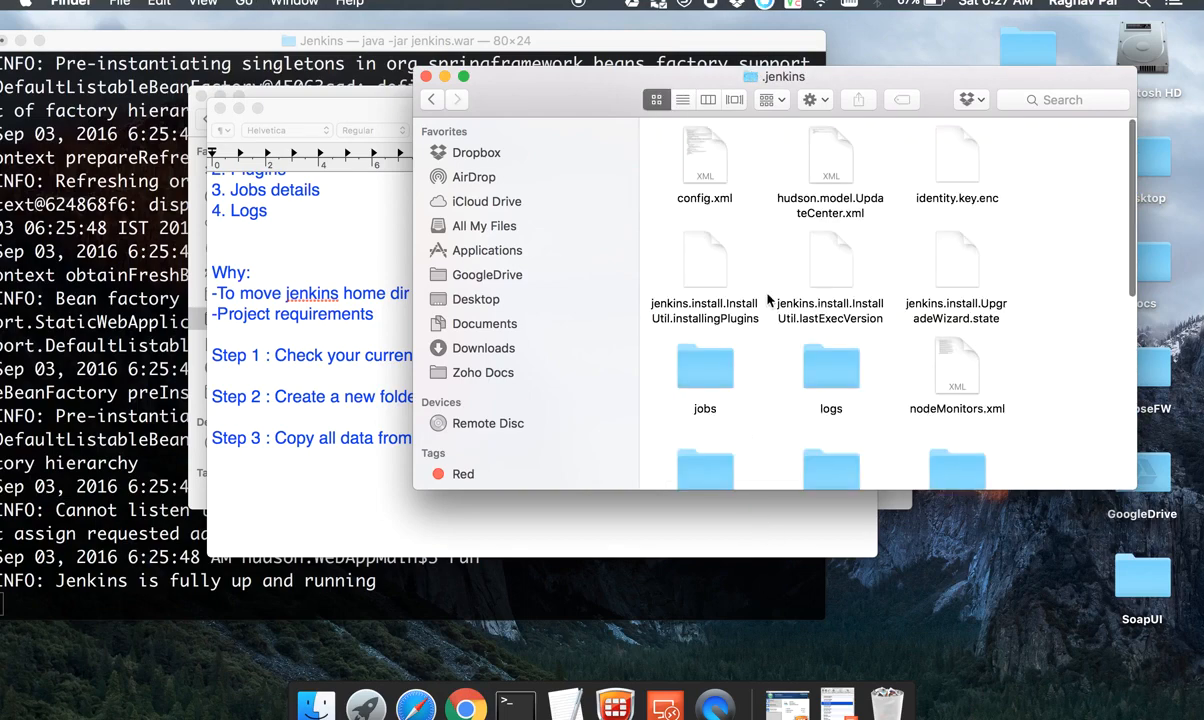
# Step: Copy all items in the .jenkins folder and paste them into the JenkinsHome folder
pyautogui.press('super+a')
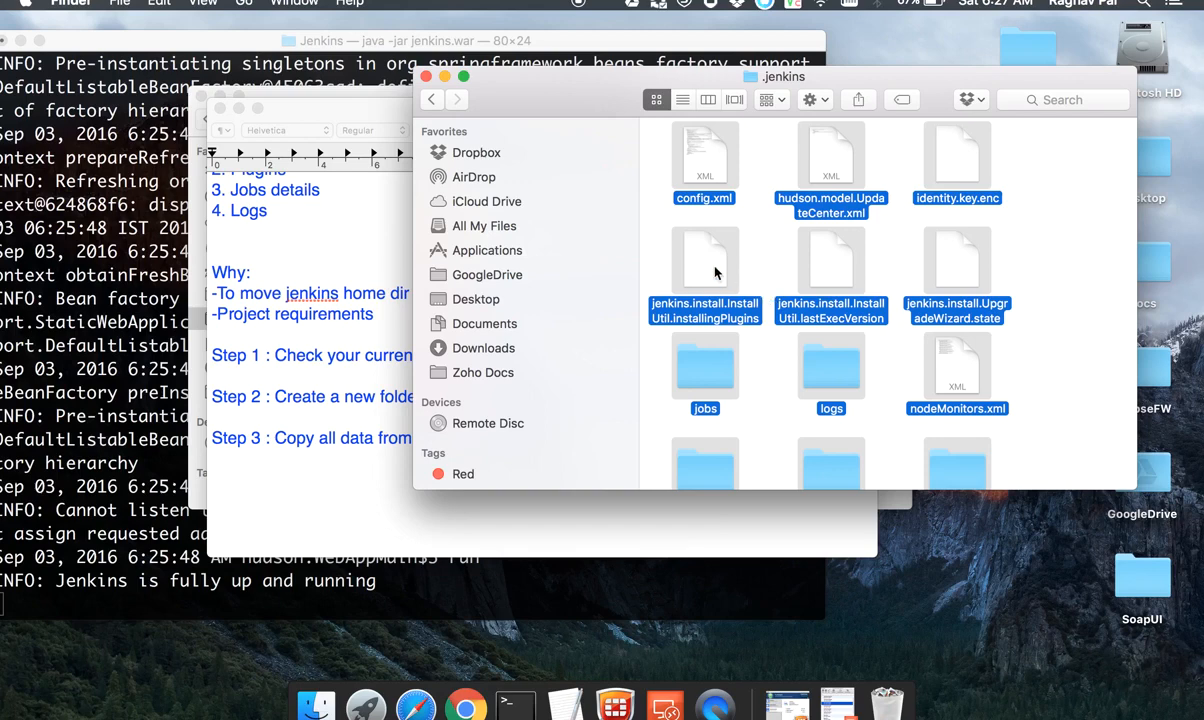
pyautogui.rightClick(717, 264)
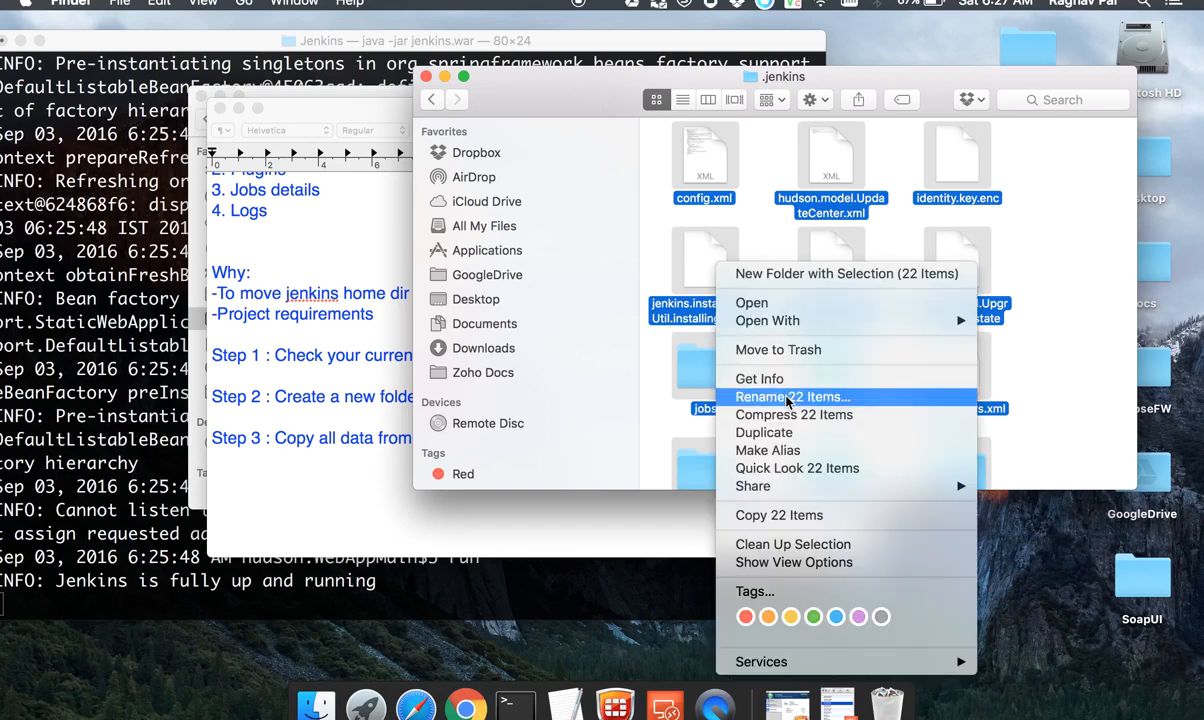
pyautogui.click(777, 515)
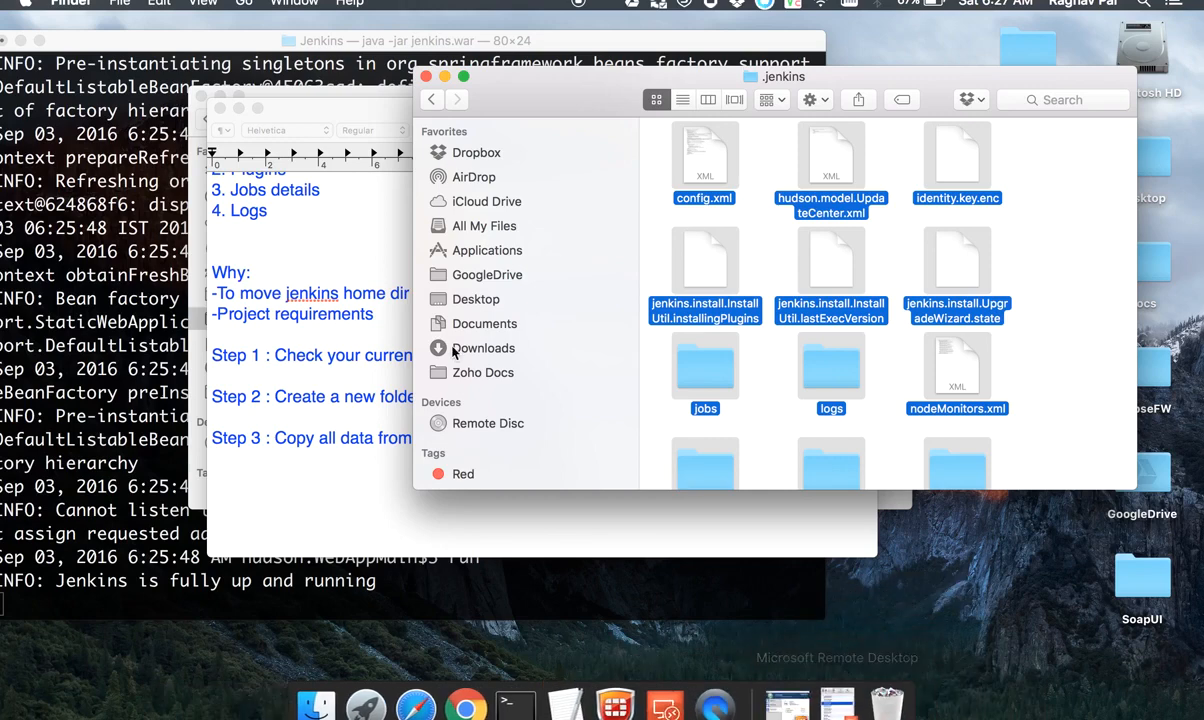
pyautogui.click(188, 131)
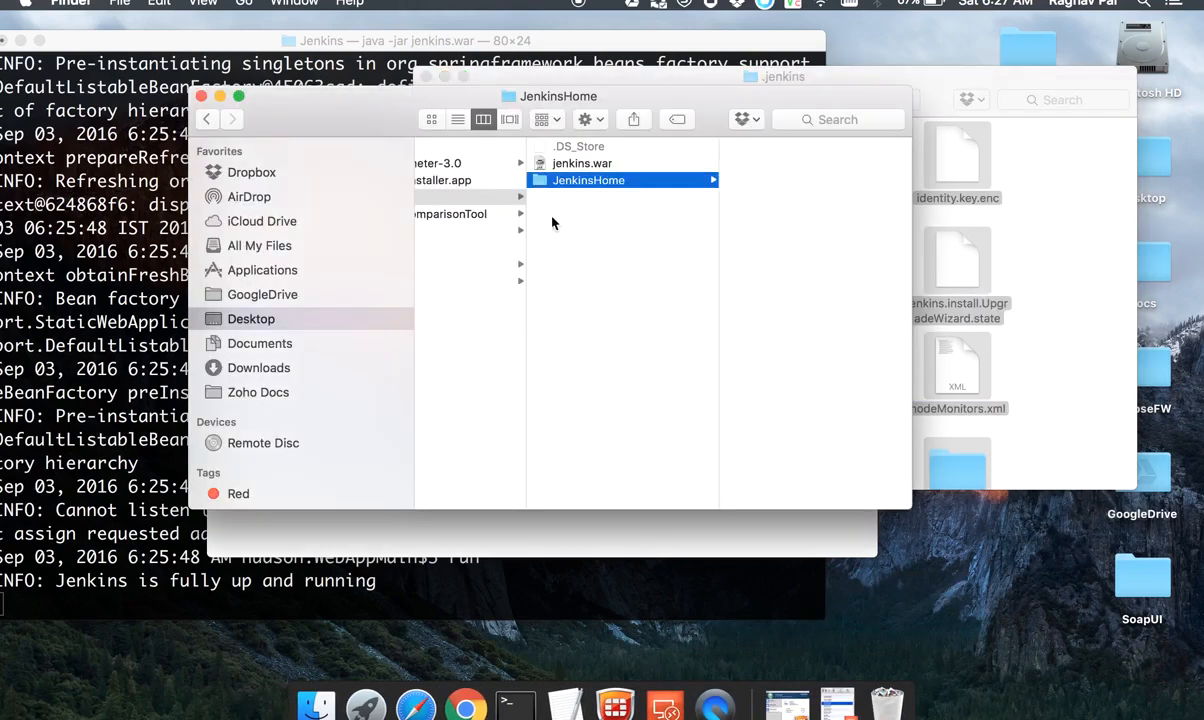
pyautogui.press('super+v')
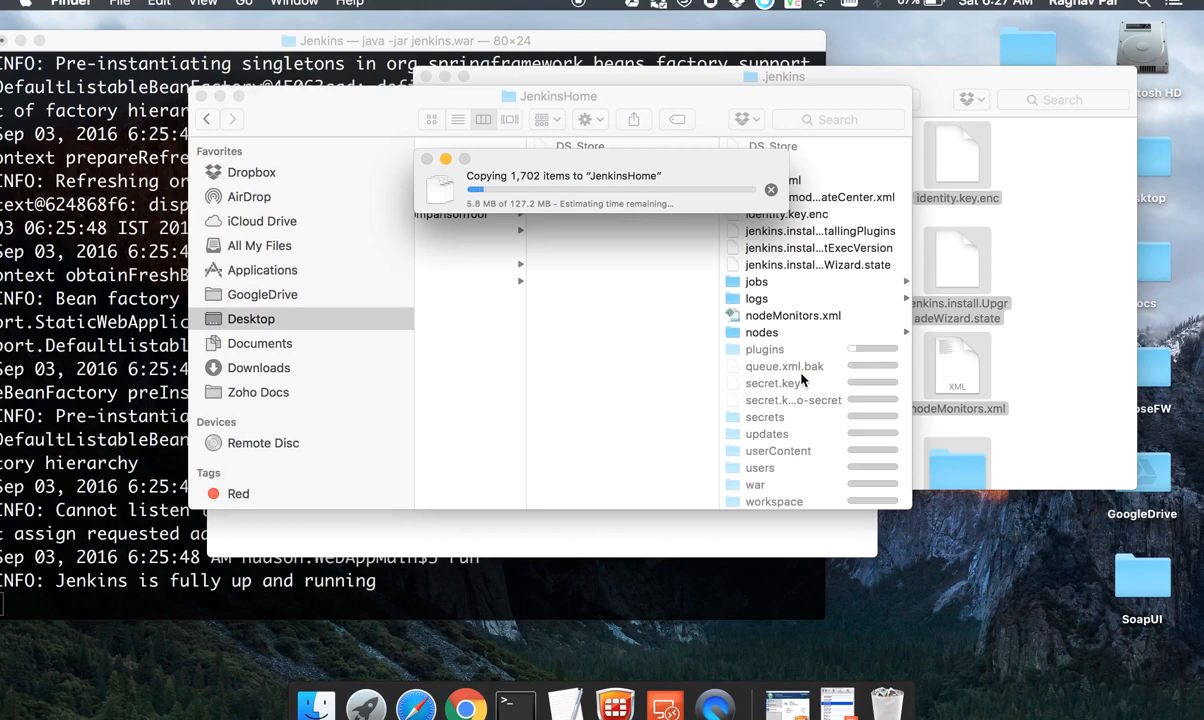
# Step: Add the line "Step 4 : change env variable - JENKINS_HOME and set to new dir" to the TextEdit notes
pyautogui.click(566, 680)
pyautogui.press('Return')
pyautogui.press('Return')
pyautogui.write('St')
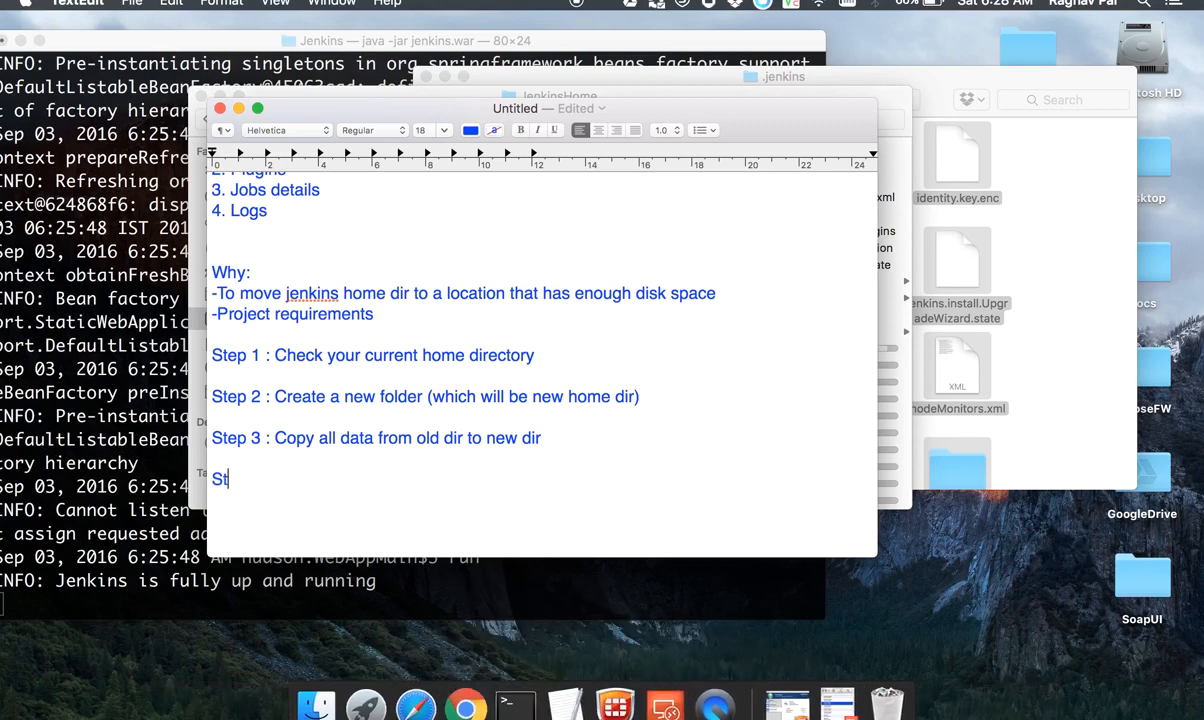
pyautogui.write('ep 4 : change t')
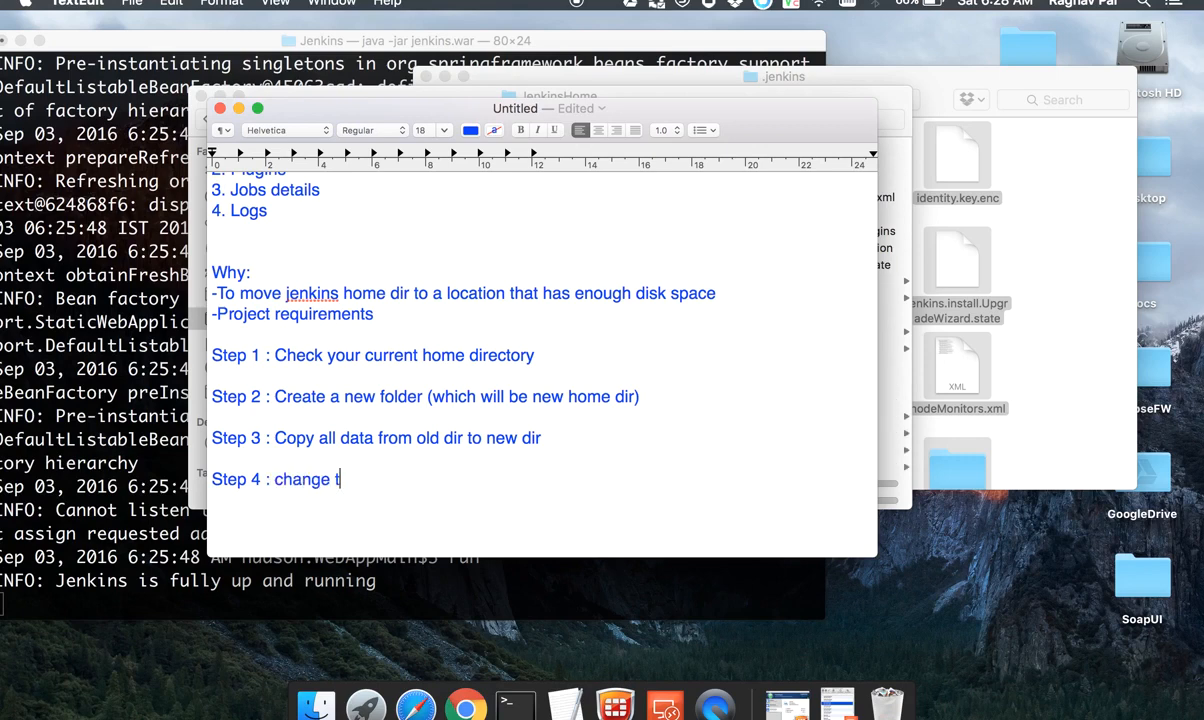
pyautogui.press('BackSpace')
pyautogui.write('env variable ')
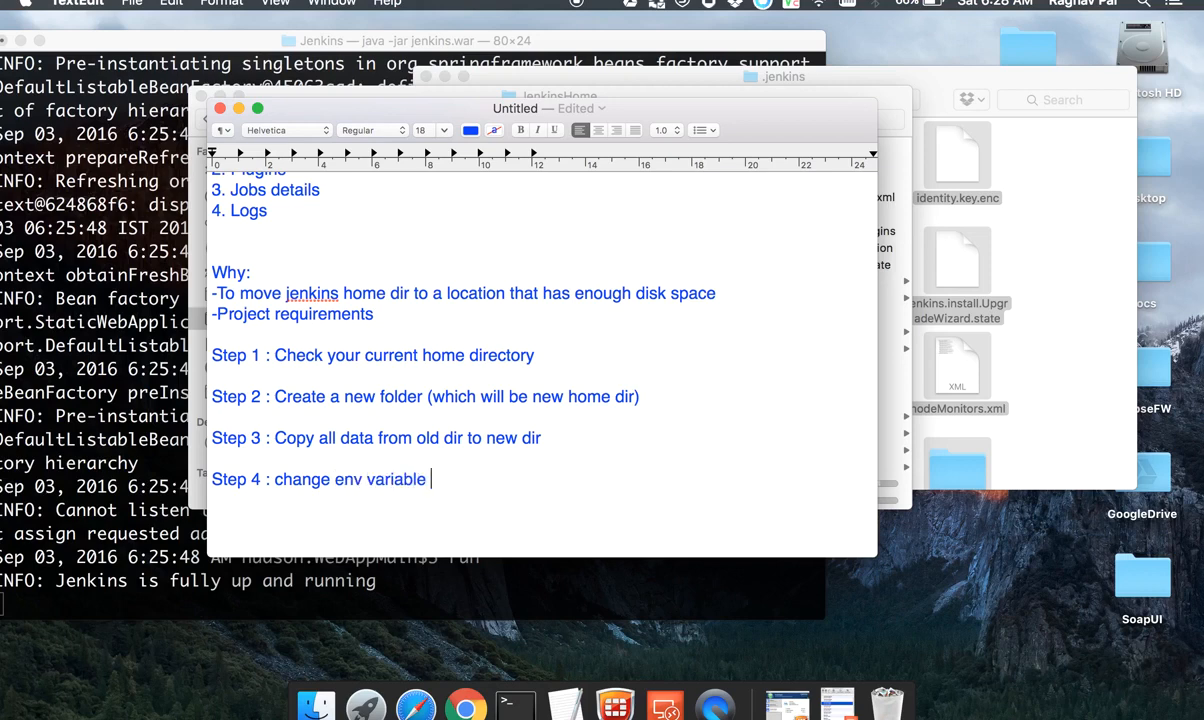
pyautogui.write('- JENKINS_HOME')
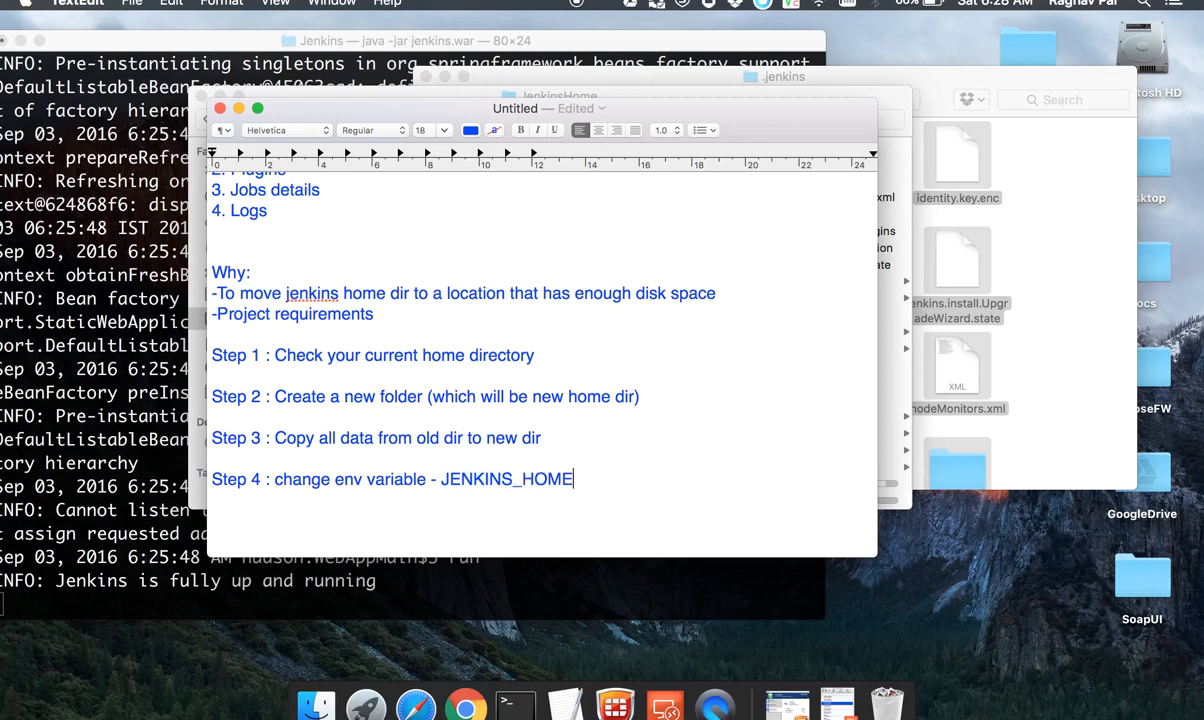
pyautogui.write(' and ')
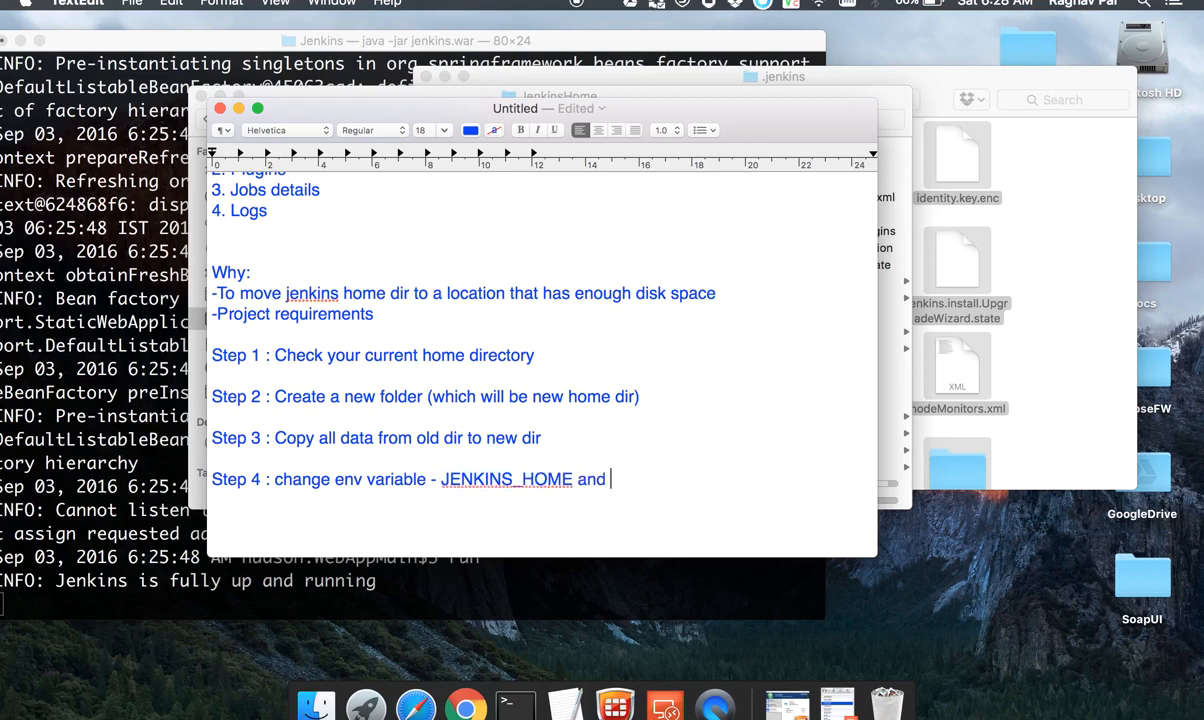
pyautogui.write('set to new ')
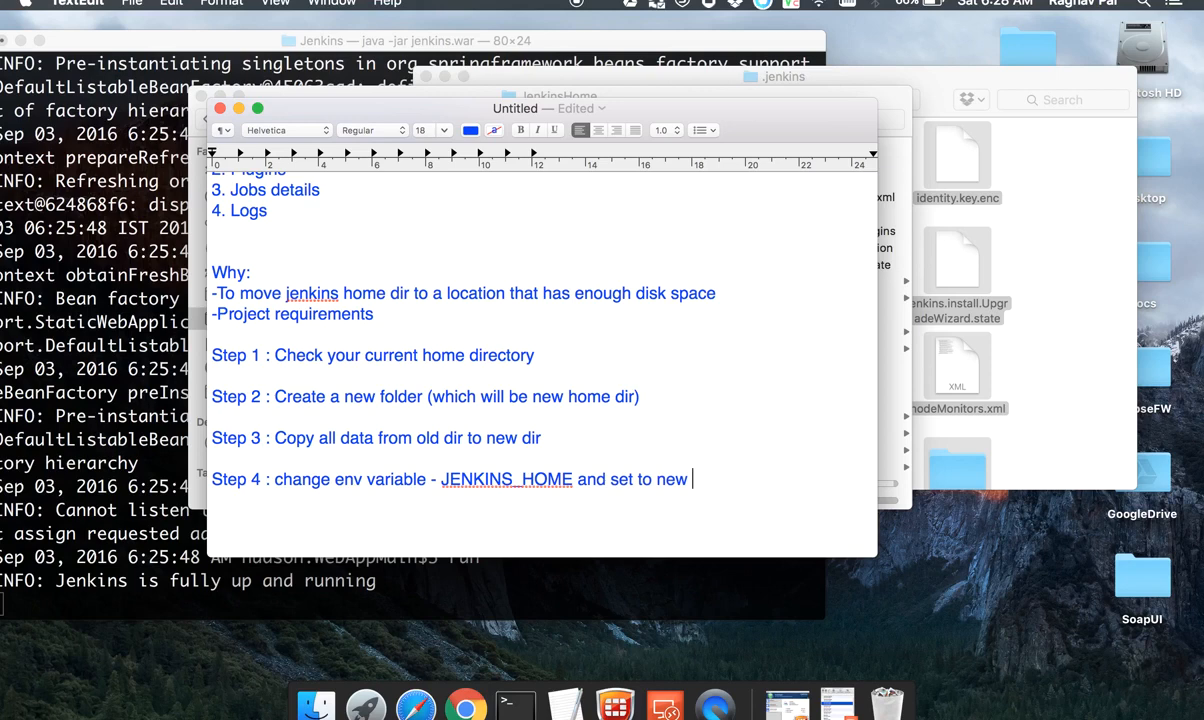
pyautogui.write('dir')
# Step: Start an indented "Windows -" sub-line beneath Step 4 in the notes
pyautogui.press('Tab')
pyautogui.scroll(-3, 540, 486)
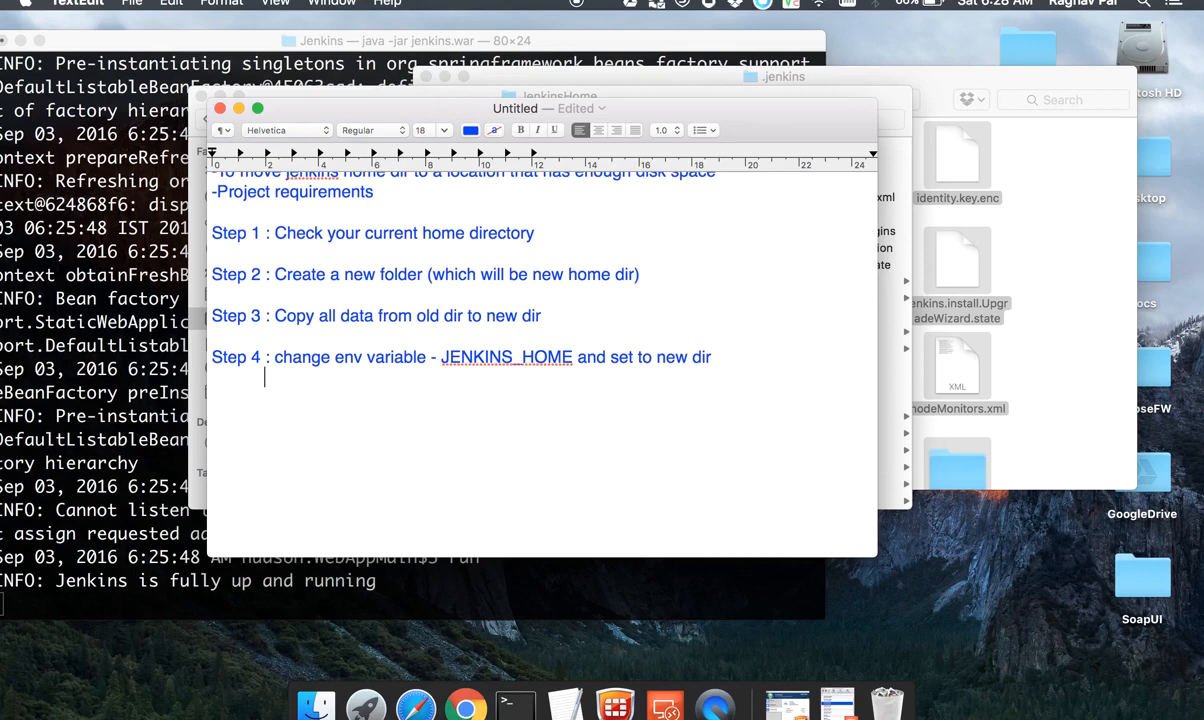
pyautogui.write('Windows')
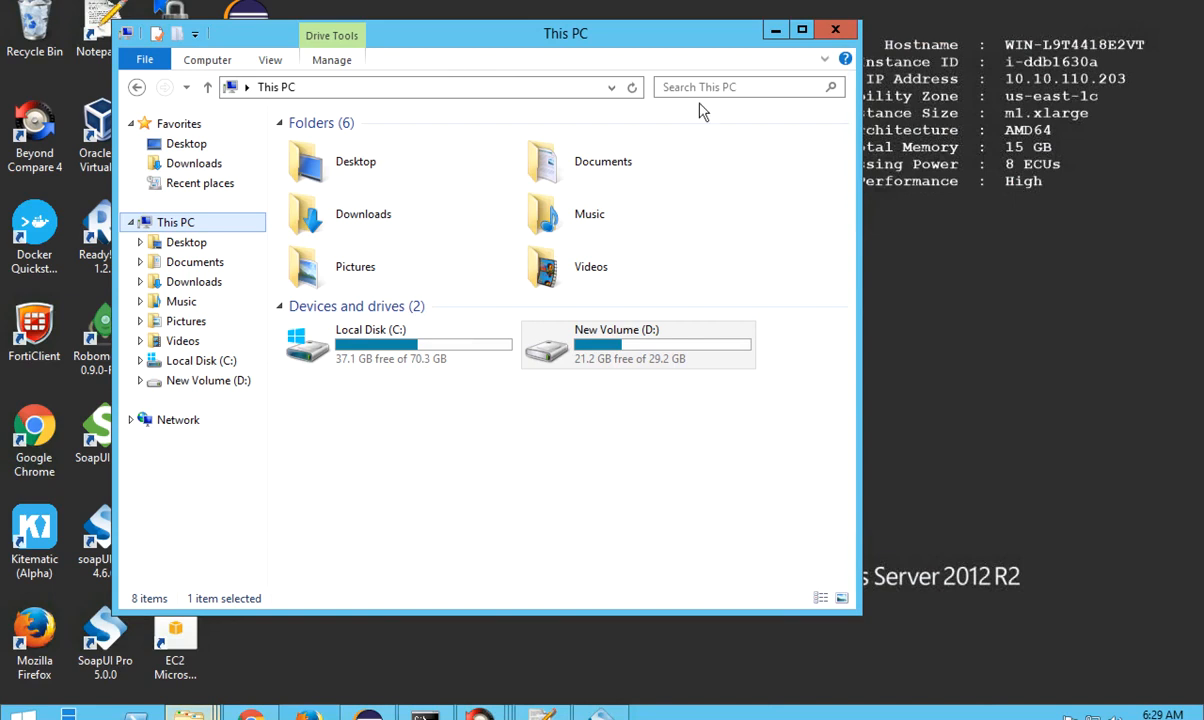
# Step: On the Windows machine, open the Environment Variables settings from This PC's properties and advanced system settings
pyautogui.rightClick(186, 228)
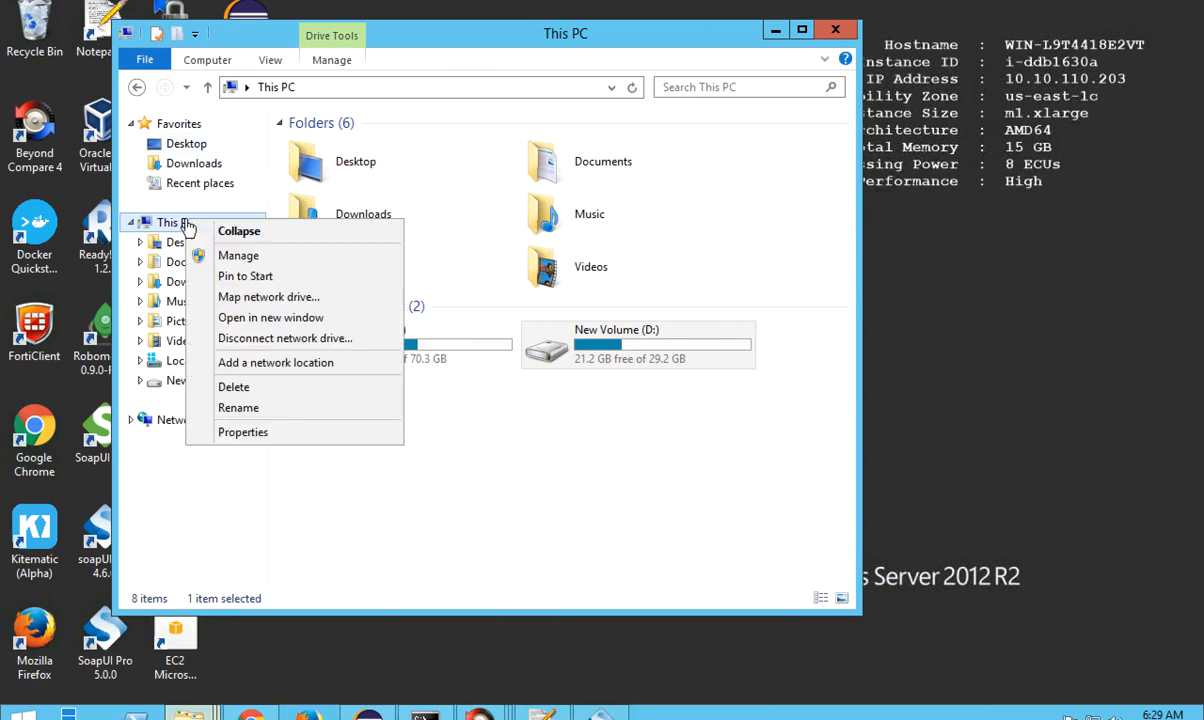
pyautogui.click(244, 432)
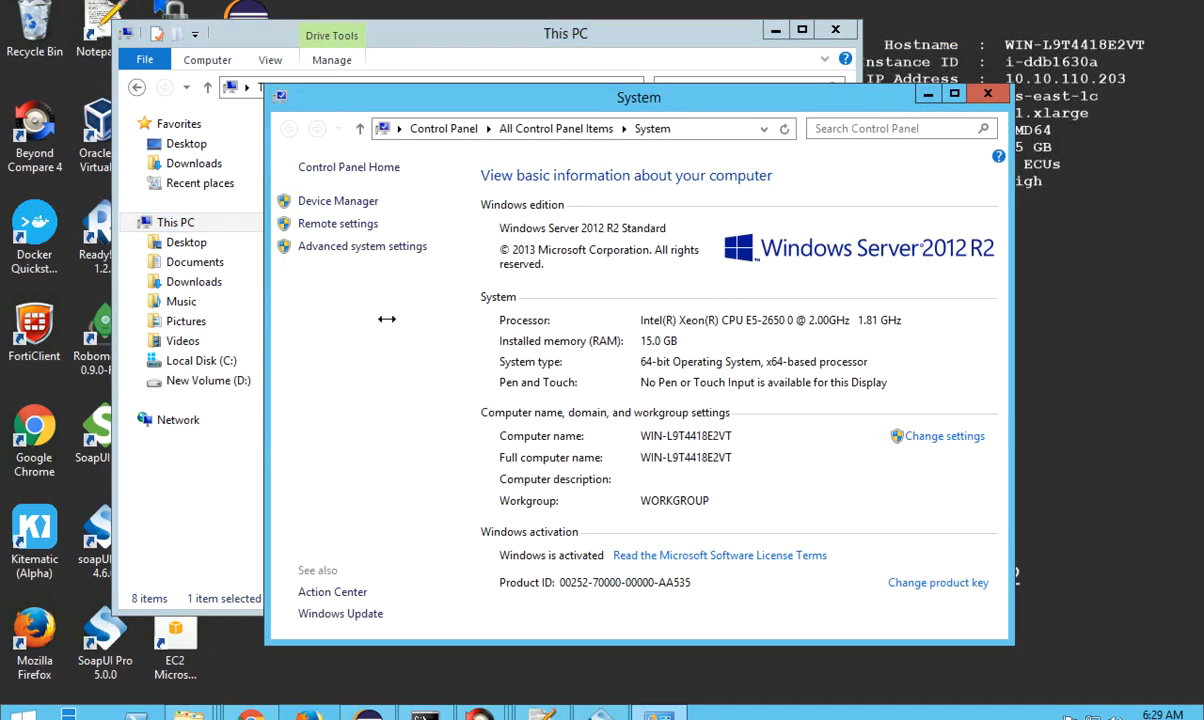
pyautogui.click(375, 250)
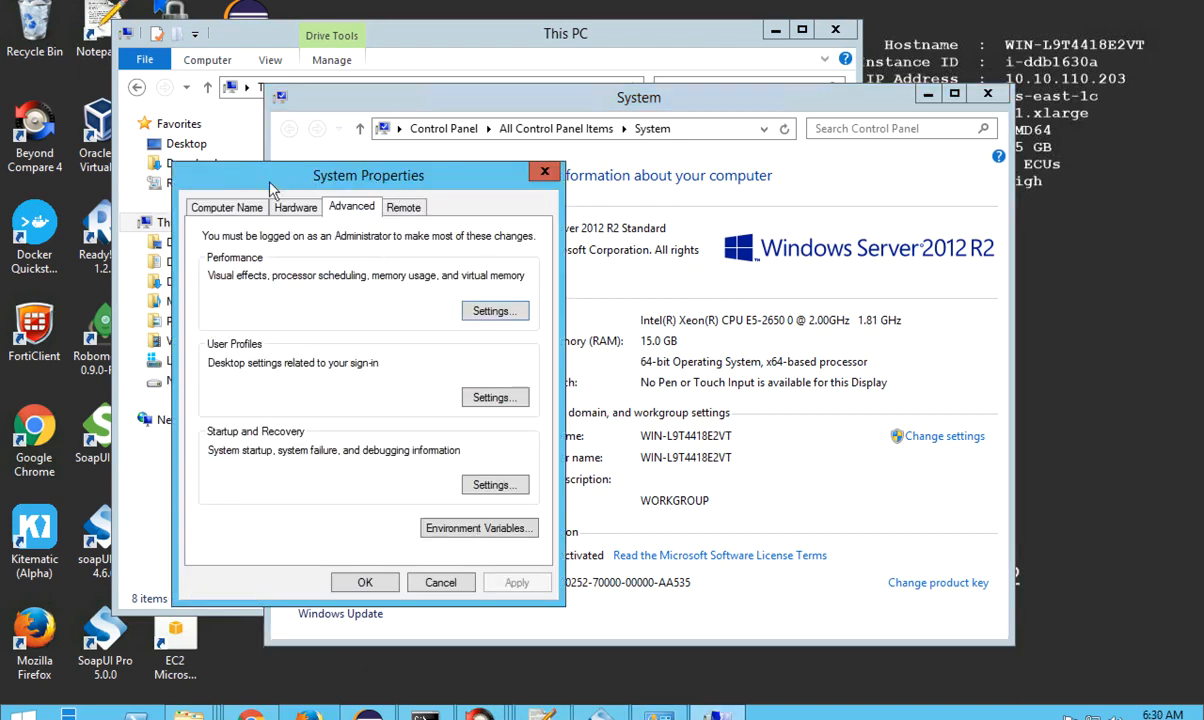
pyautogui.click(489, 531)
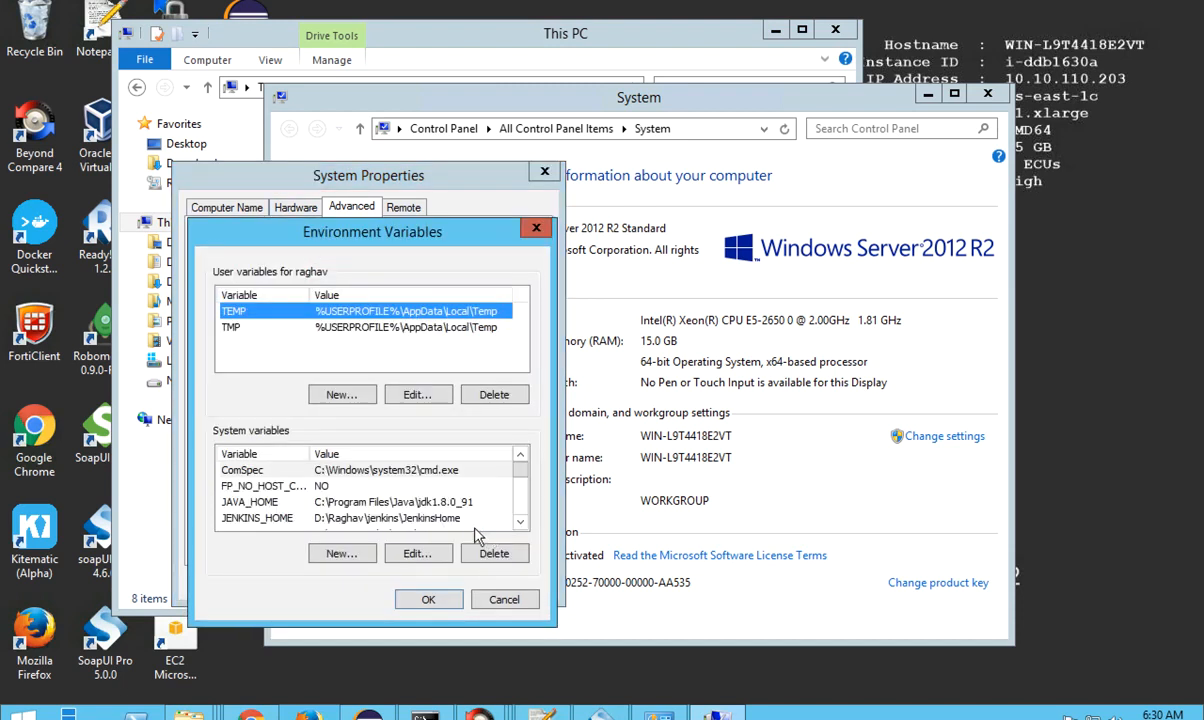
# Step: Open the JENKINS_HOME system variable for editing, review its name and folder path, and close the editor with OK
pyautogui.click(267, 520)
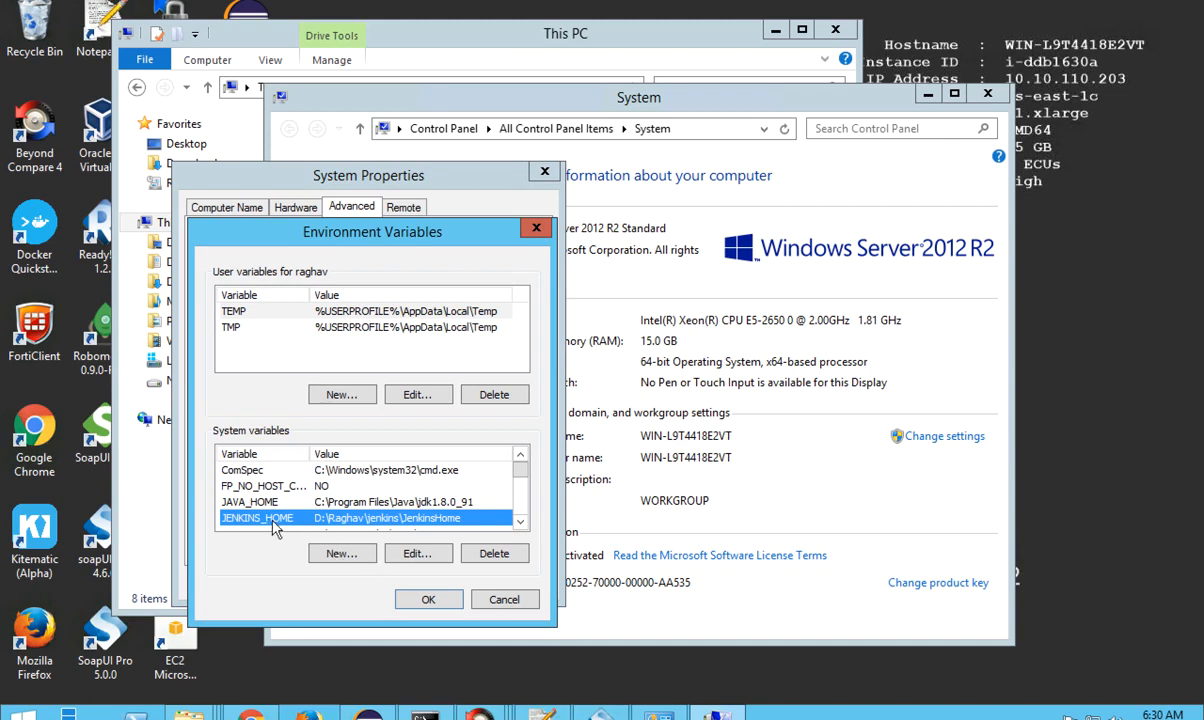
pyautogui.click(409, 558)
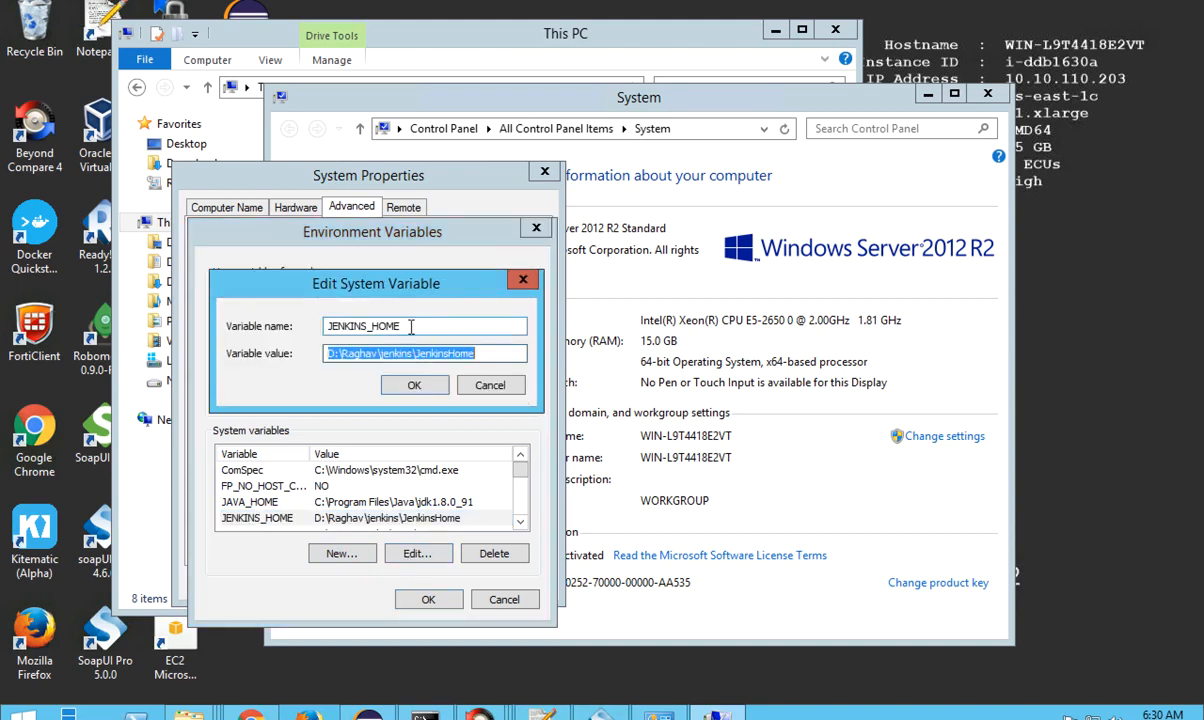
pyautogui.doubleClick(411, 326)
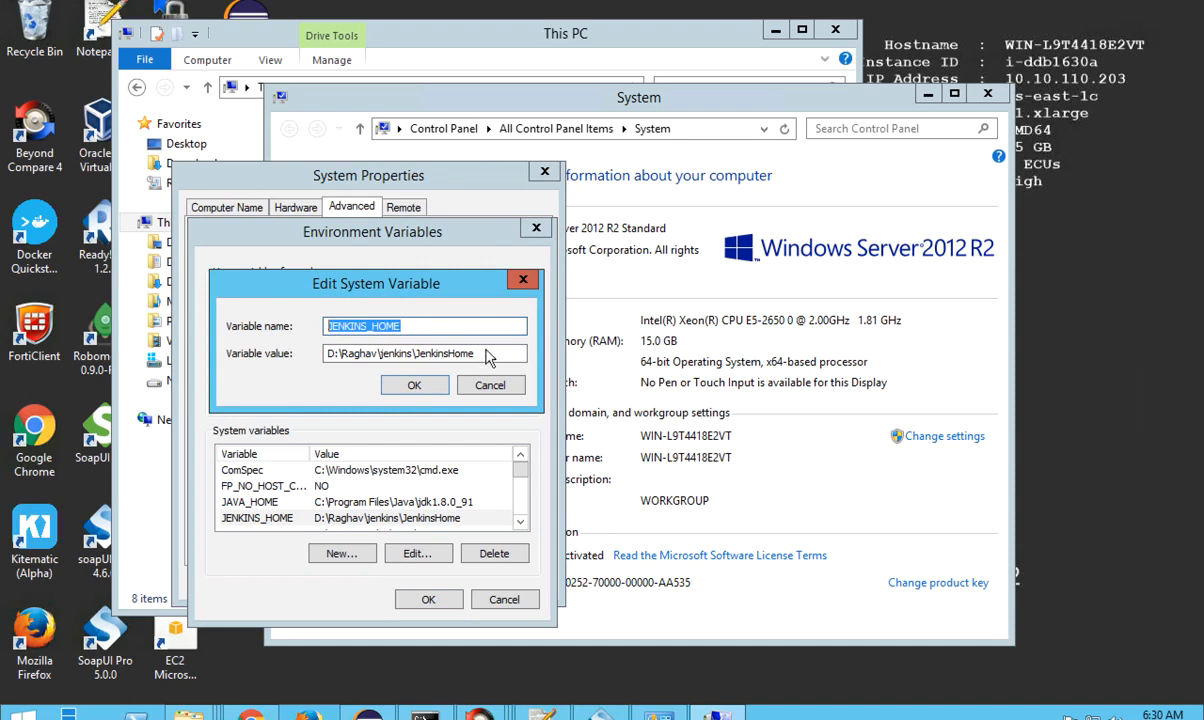
pyautogui.doubleClick(462, 353)
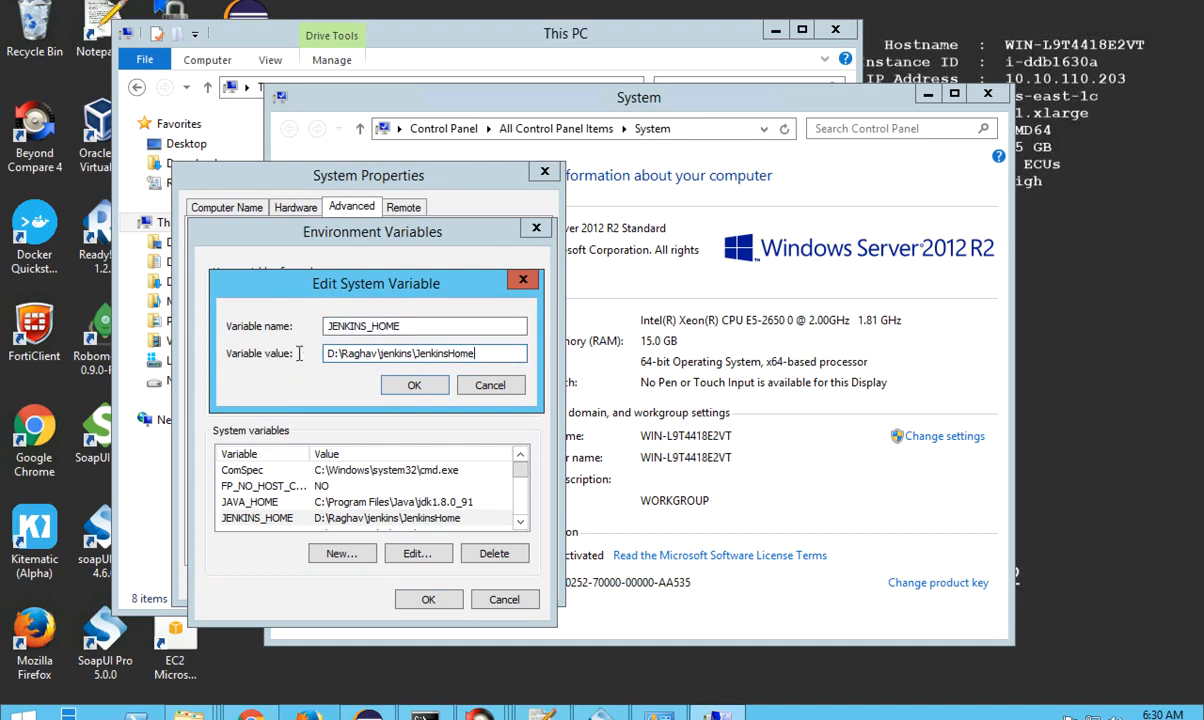
pyautogui.click(414, 387)
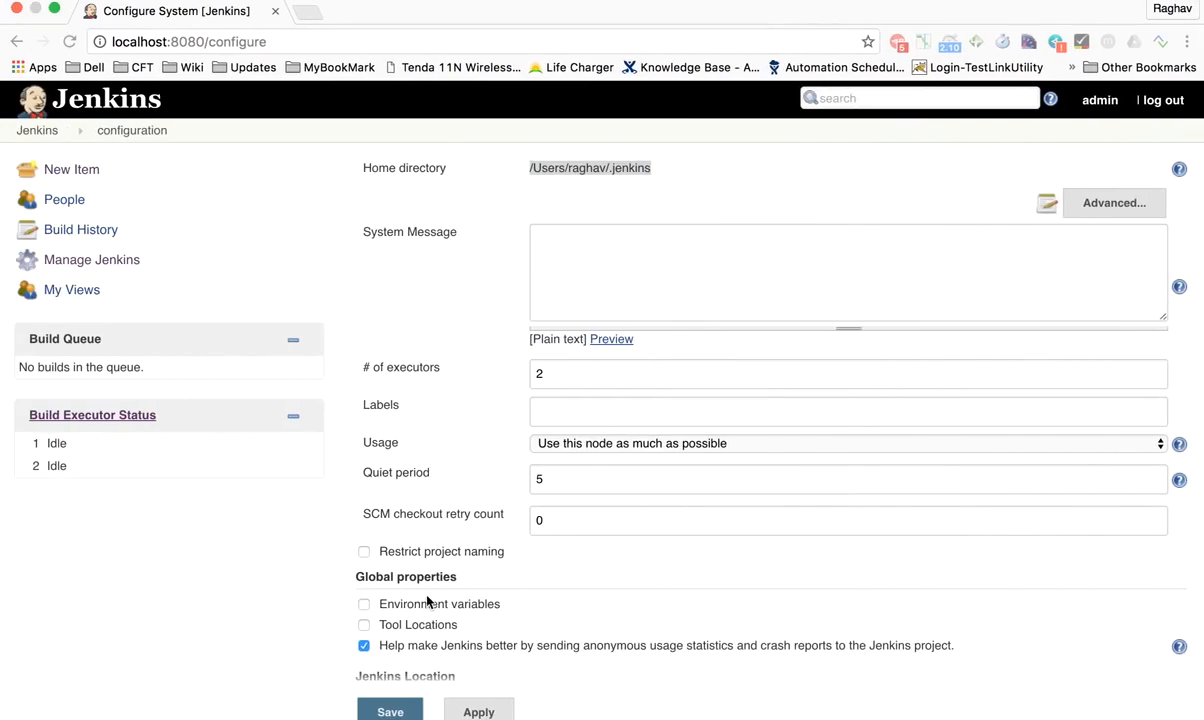
# Step: Back in the TextEdit notes, complete the Windows sub-line with "change env variable" and add an indented "Mac -" line below it
pyautogui.hotkey('ctrl', 'Left')
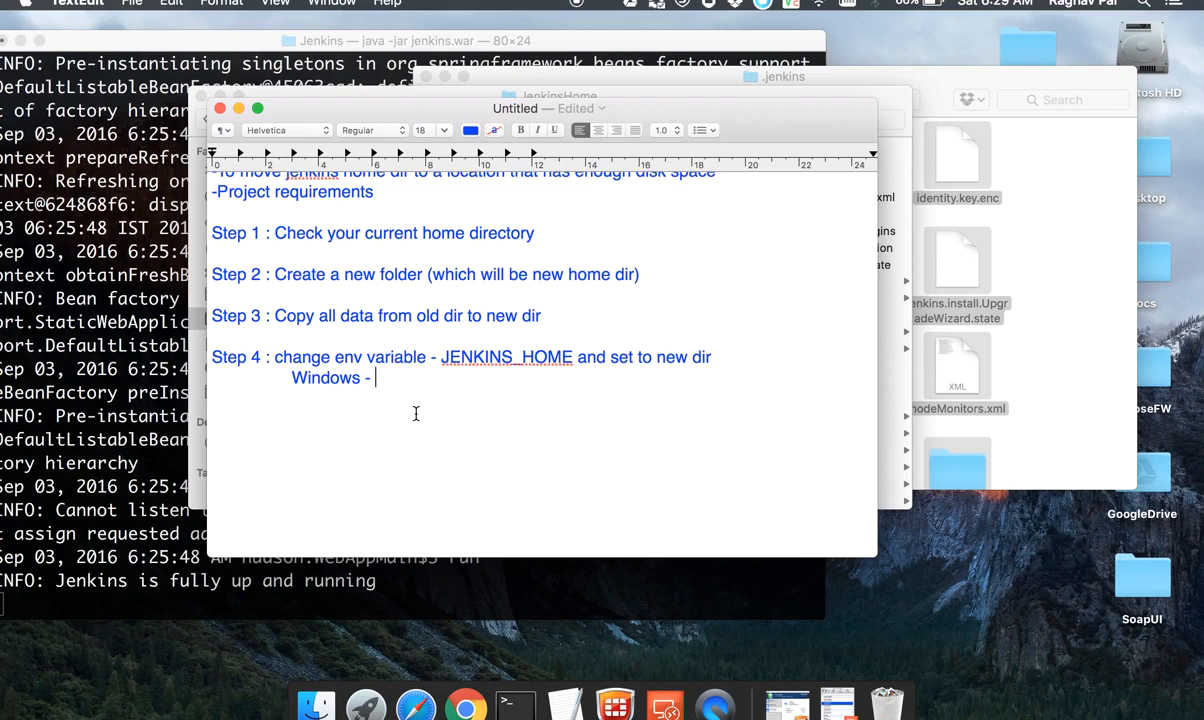
pyautogui.write('change env ')
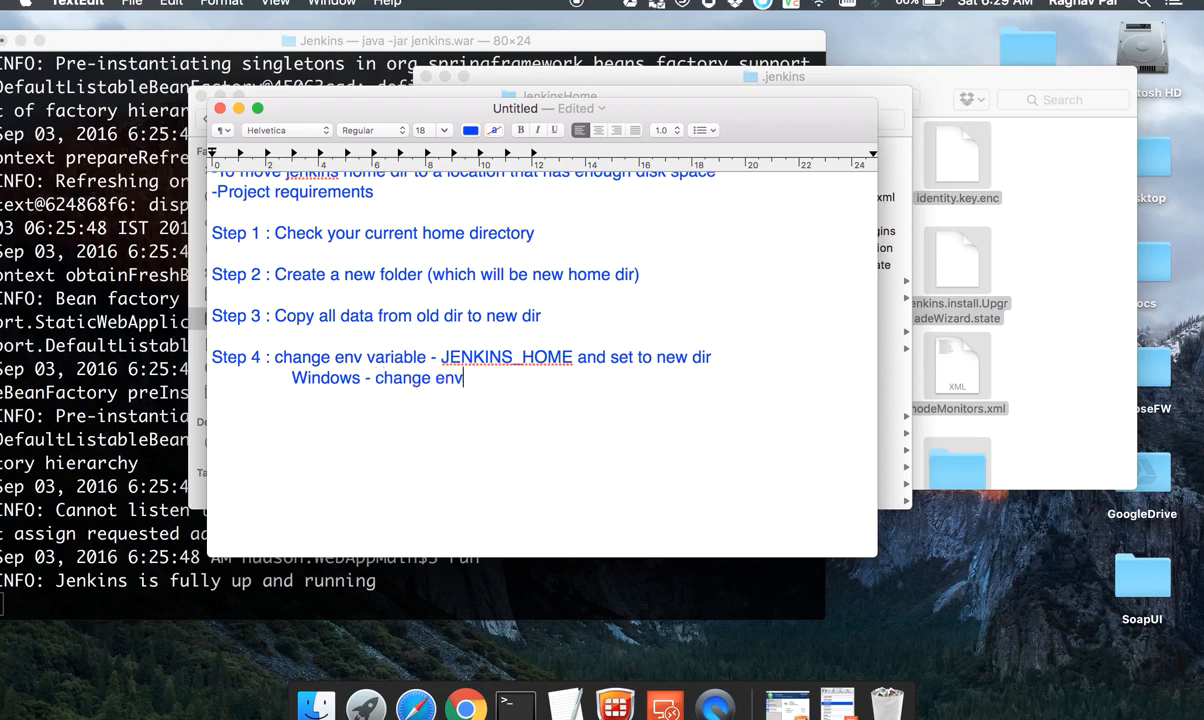
pyautogui.write('variabled')
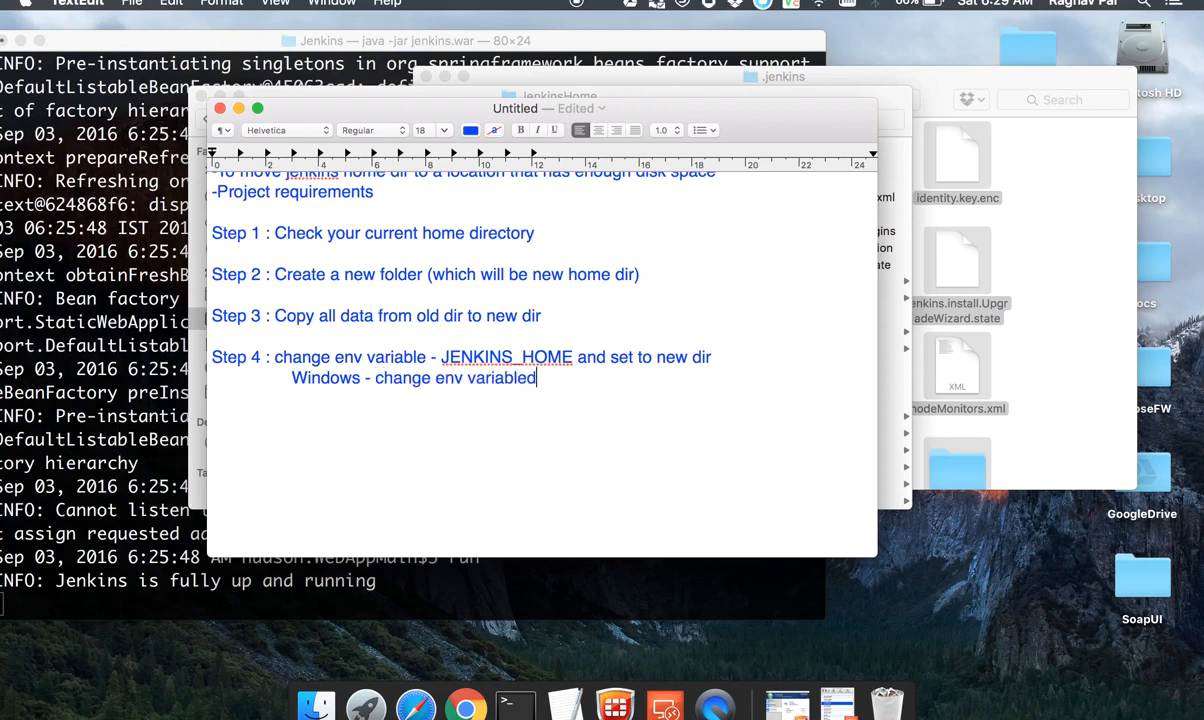
pyautogui.press('Tab')
pyautogui.press('Tab')
pyautogui.press('Tab')
pyautogui.write('Mac -')
# Step: In a new Terminal window, enter an export command setting JENKINS_HOME to Desktop/Tools/Jenkins/JenkinsHome/ in the user's home folder
pyautogui.click(72, 431)
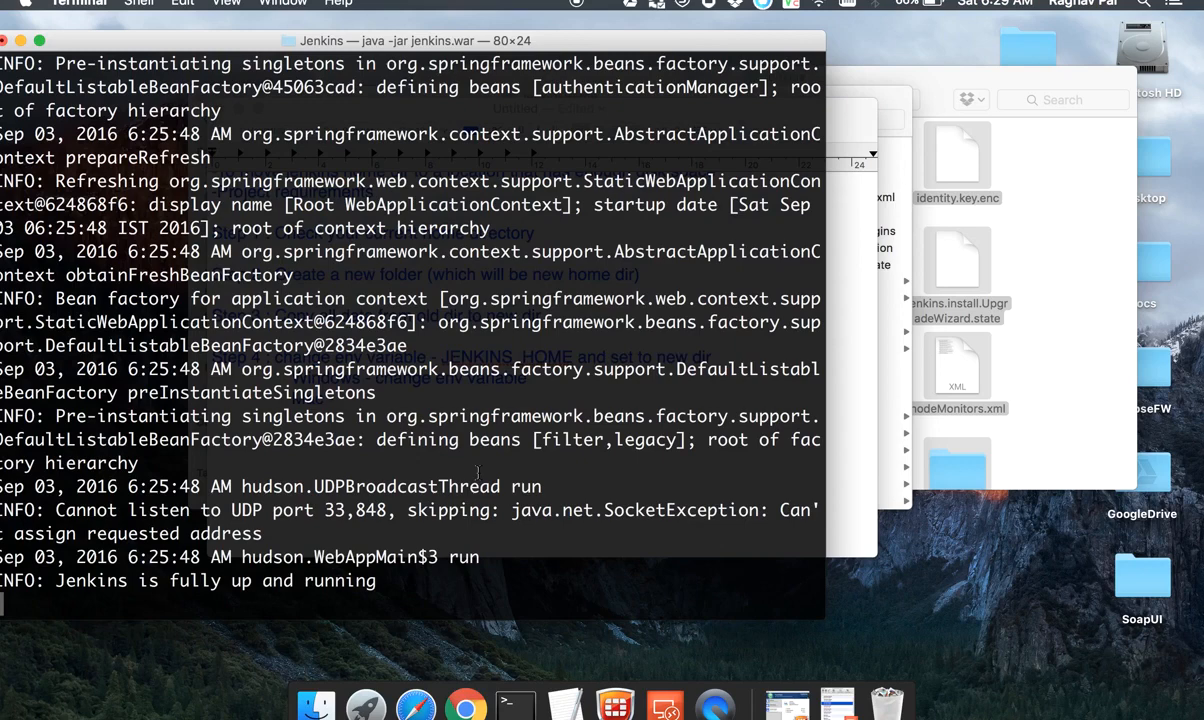
pyautogui.press('super+n')
pyautogui.write('export ')
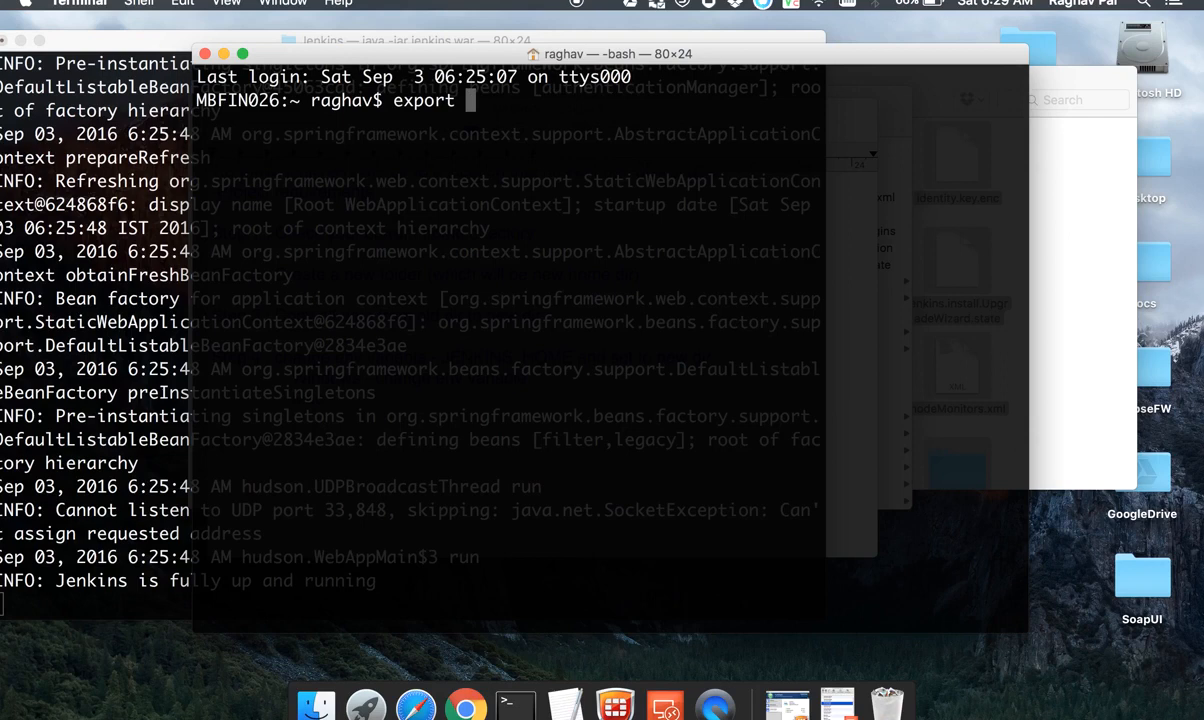
pyautogui.write('JENKINS_HOME=')
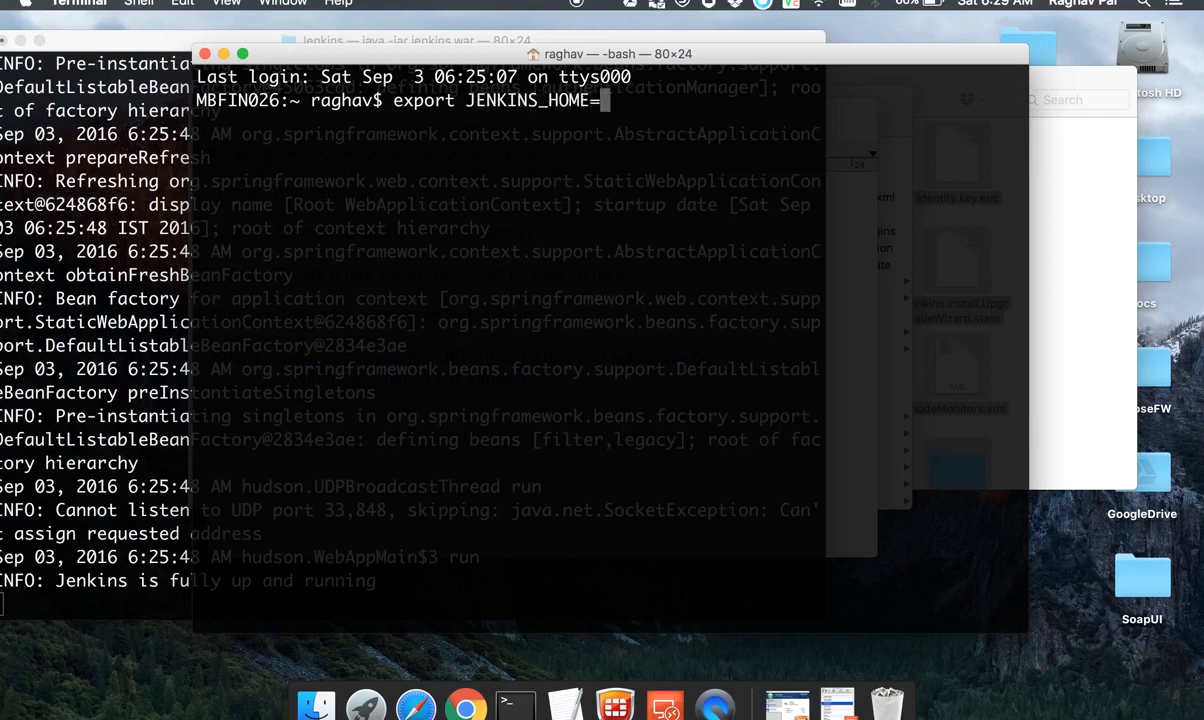
pyautogui.write('/Users/')
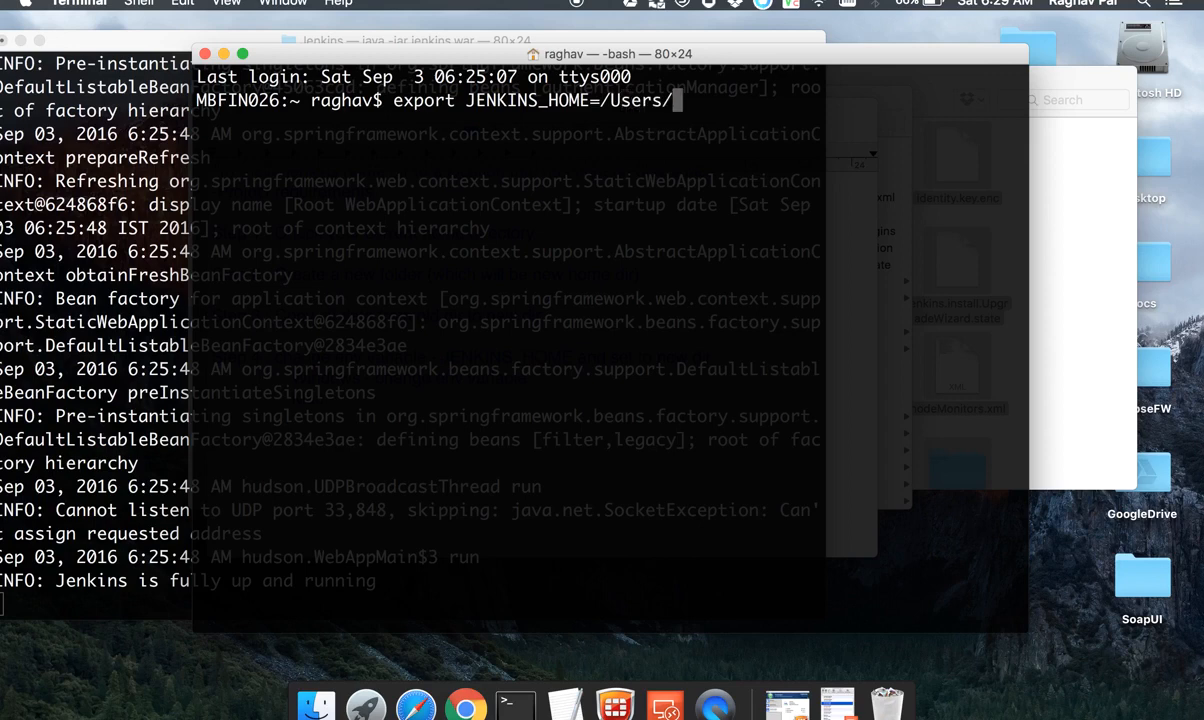
pyautogui.write('raghav')
pyautogui.write('/D')
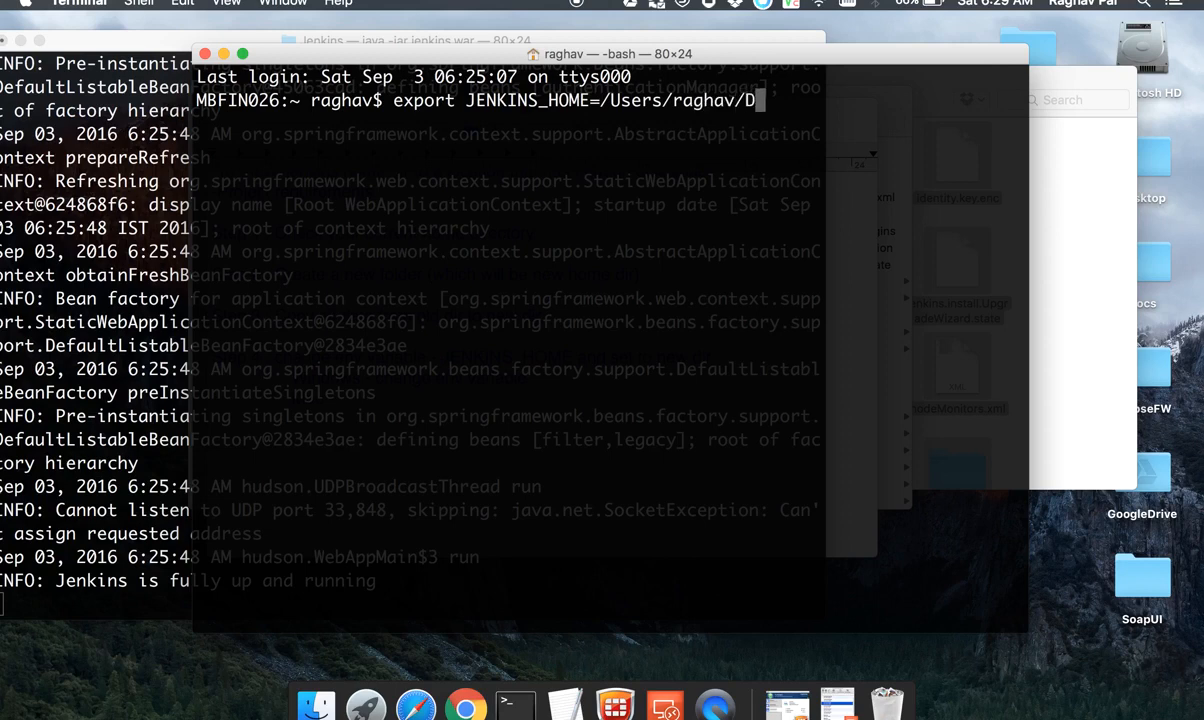
pyautogui.write('esktop/T')
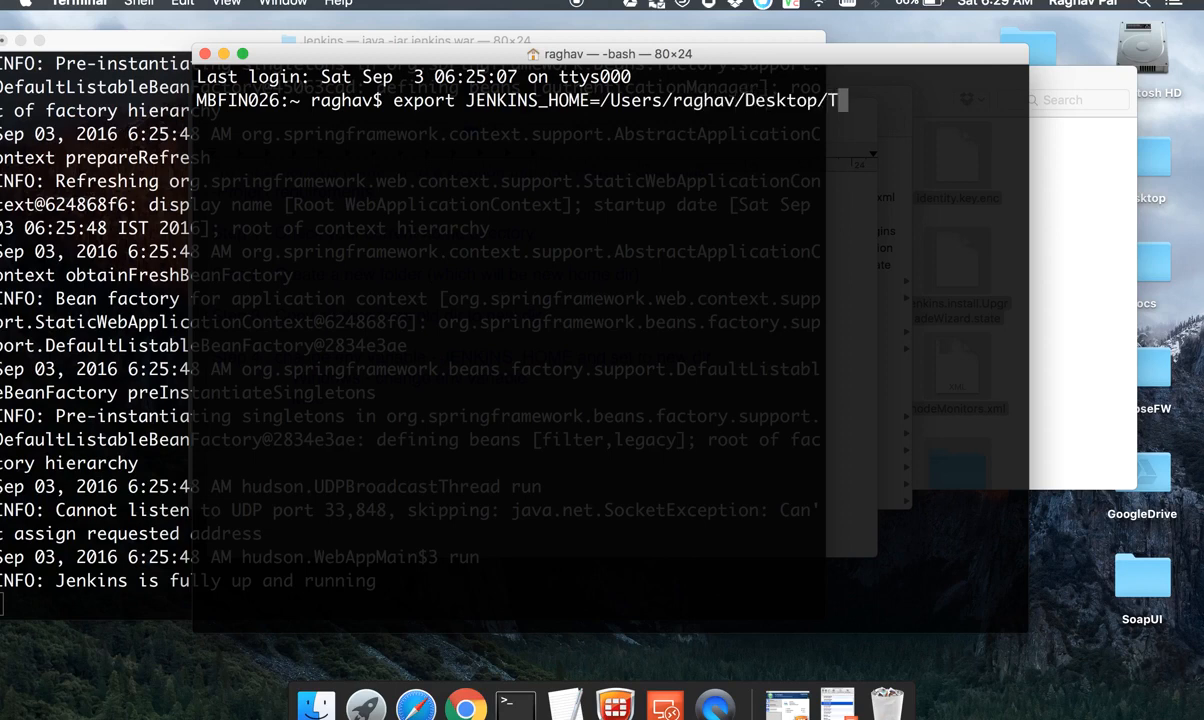
pyautogui.write('ools/Jenkins/JenkinsHome/')
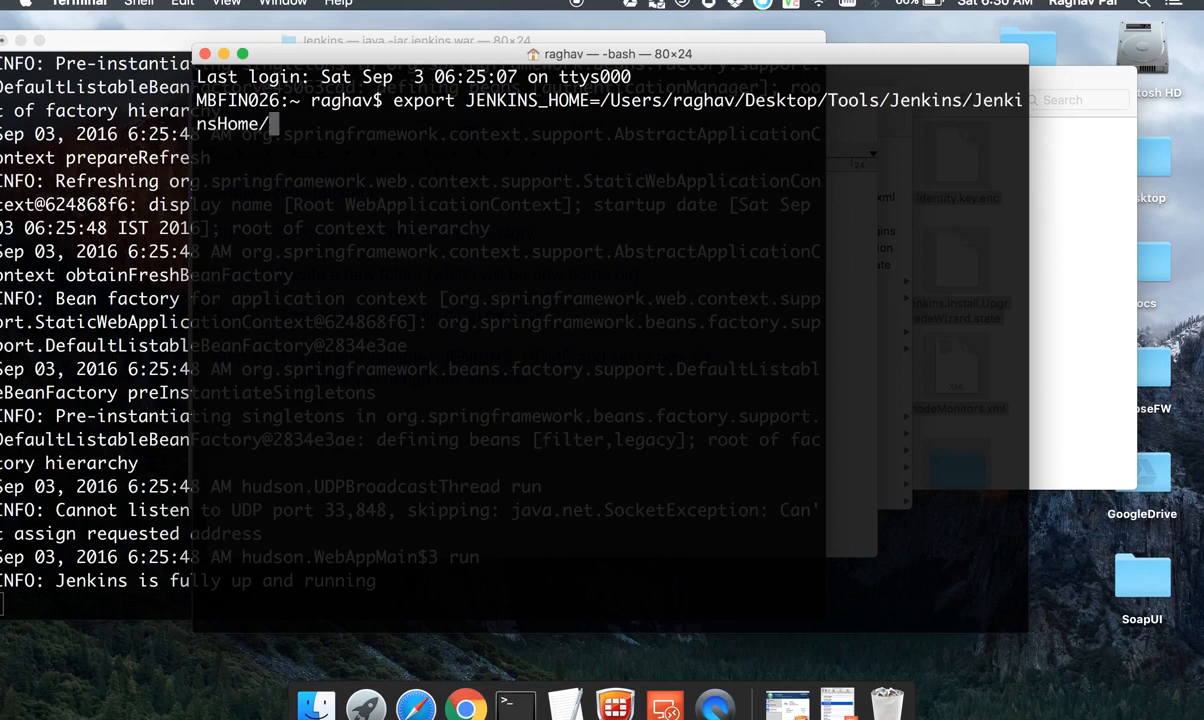
# Step: Copy the JENKINS_HOME assignment from the command line and run the export command
pyautogui.moveTo(301, 136); pyautogui.dragTo(462, 100)
pyautogui.click(462, 100)
pyautogui.moveTo(275, 124); pyautogui.dragTo(466, 100)
pyautogui.press('super+c')
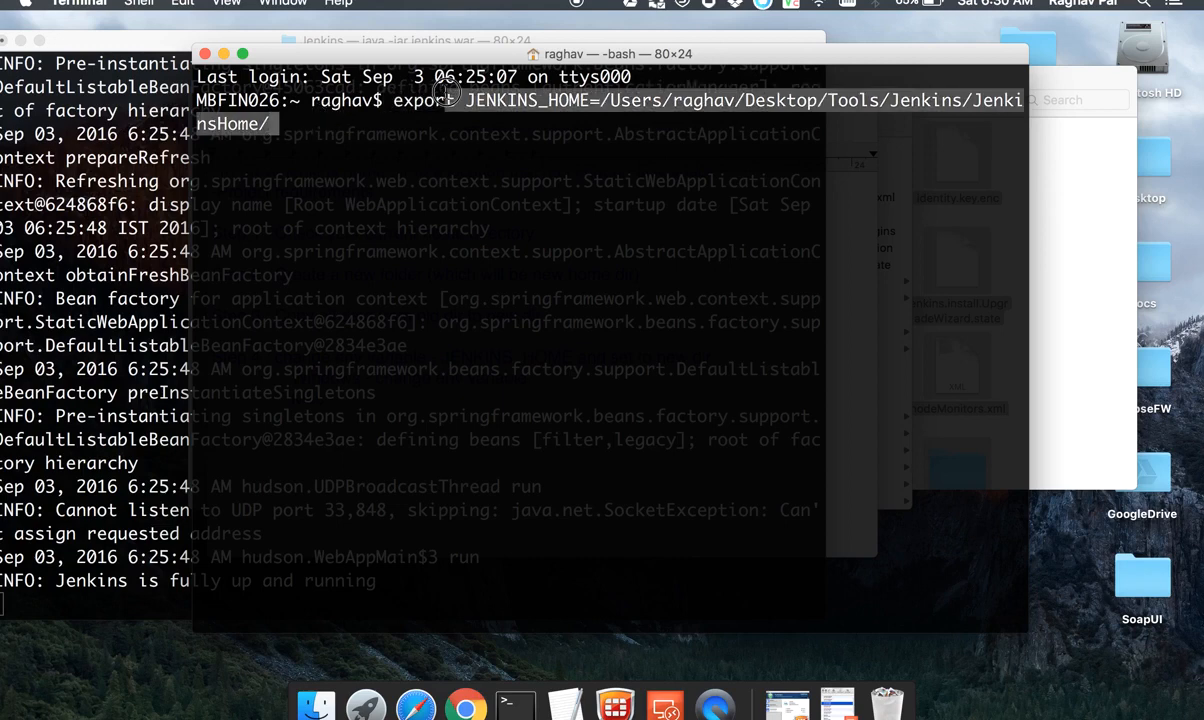
pyautogui.click(380, 148)
pyautogui.press('Return')
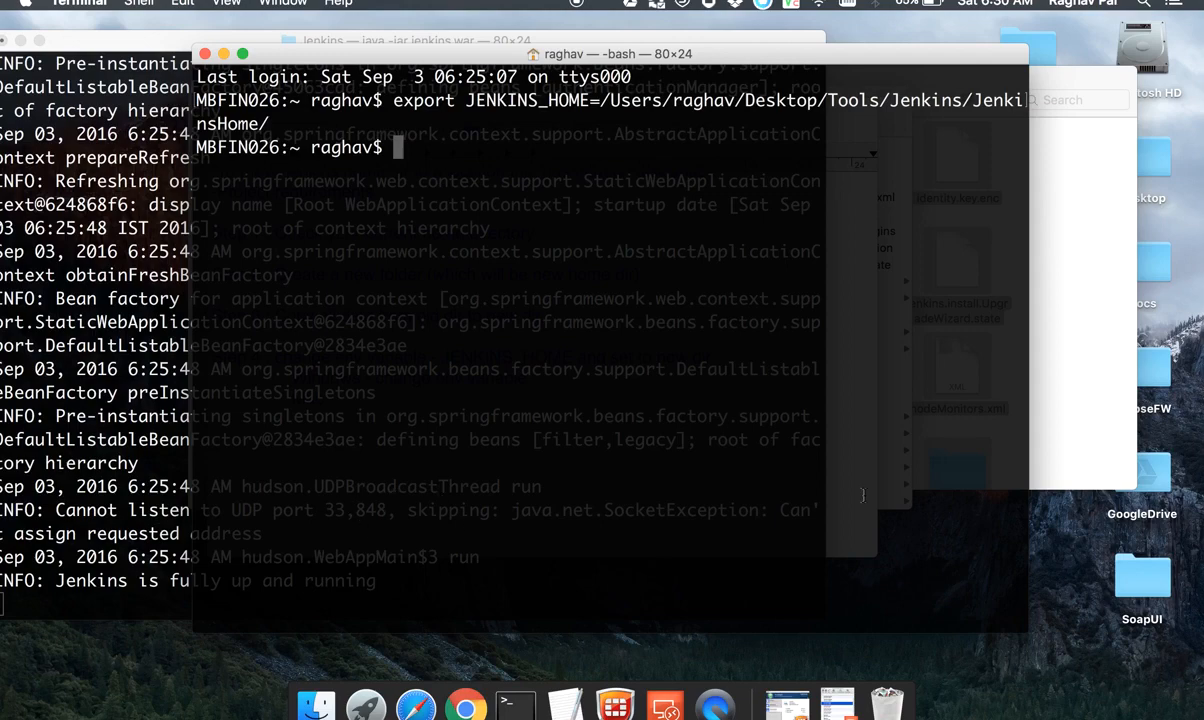
# Step: Paste the copied JENKINS_HOME assignment into the TextEdit notes on its own line below "Mac -"
pyautogui.click(553, 688)
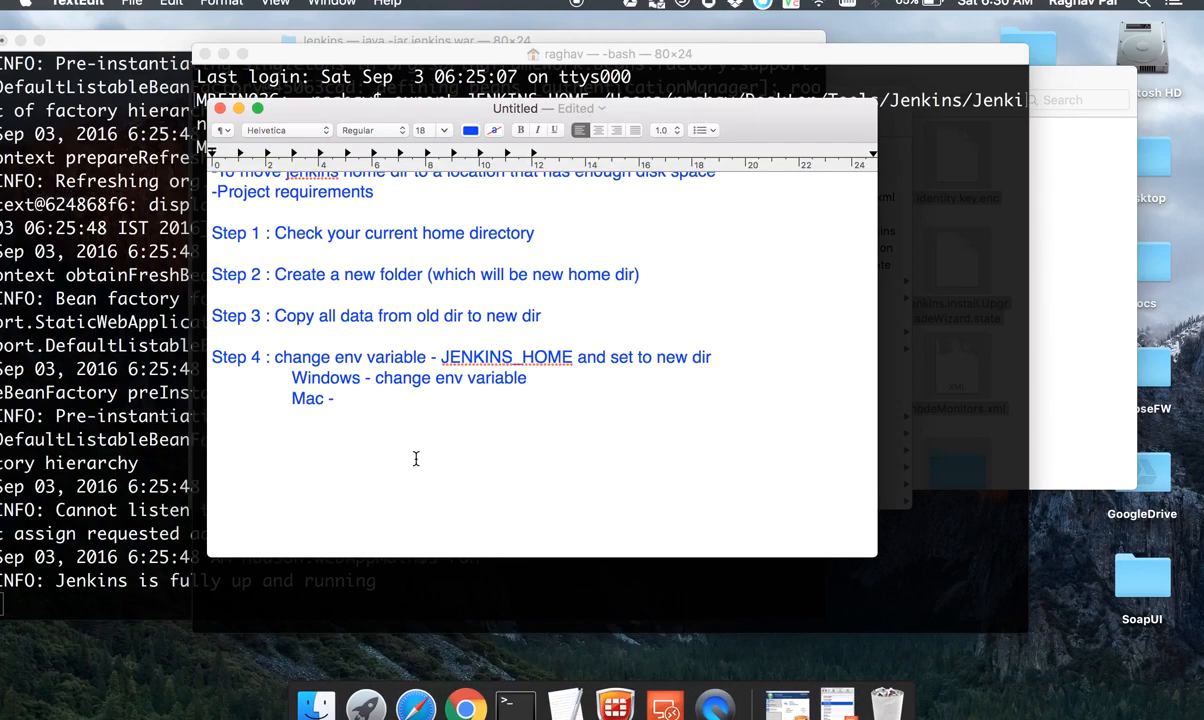
pyautogui.press('super+v')
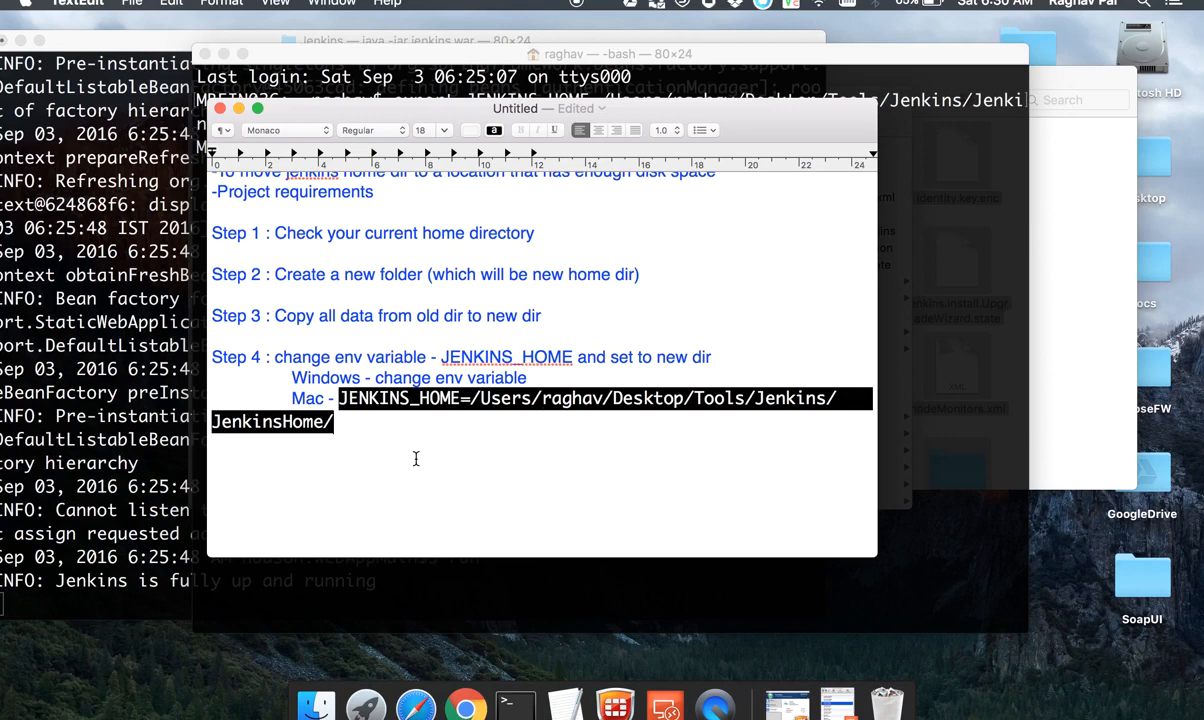
pyautogui.click(335, 398)
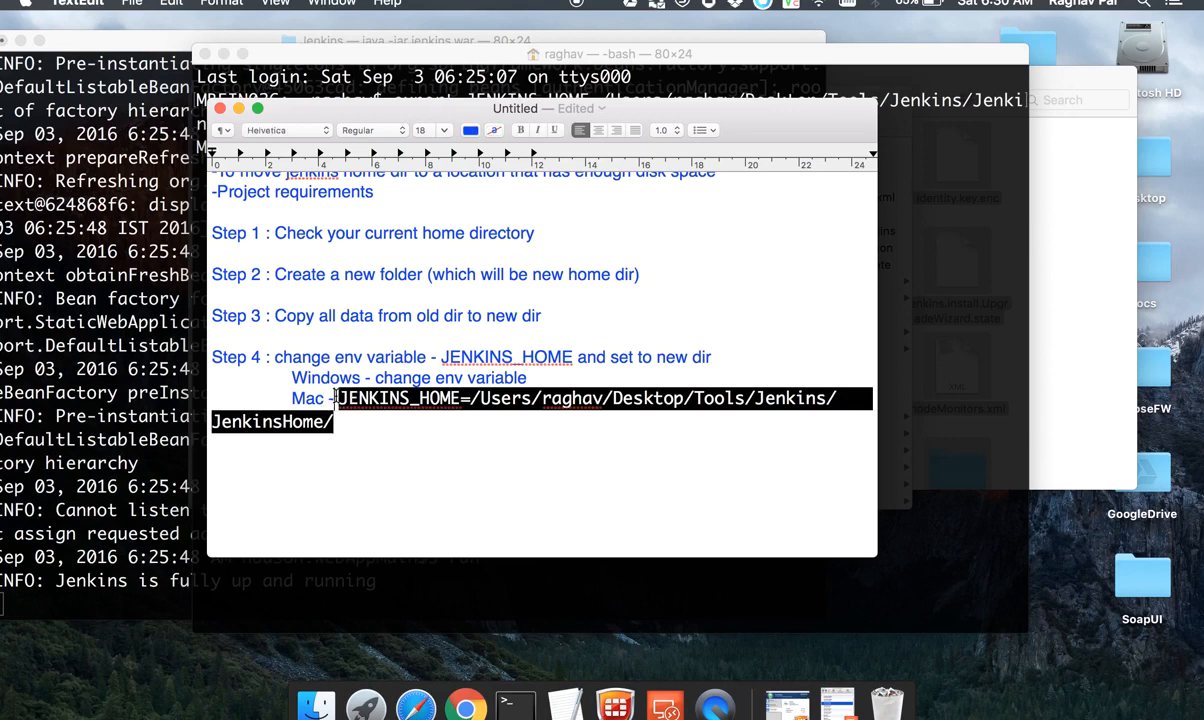
pyautogui.press('Return')
# Step: Write "goto terminaal" after "Mac -" in the notes
pyautogui.write('term')
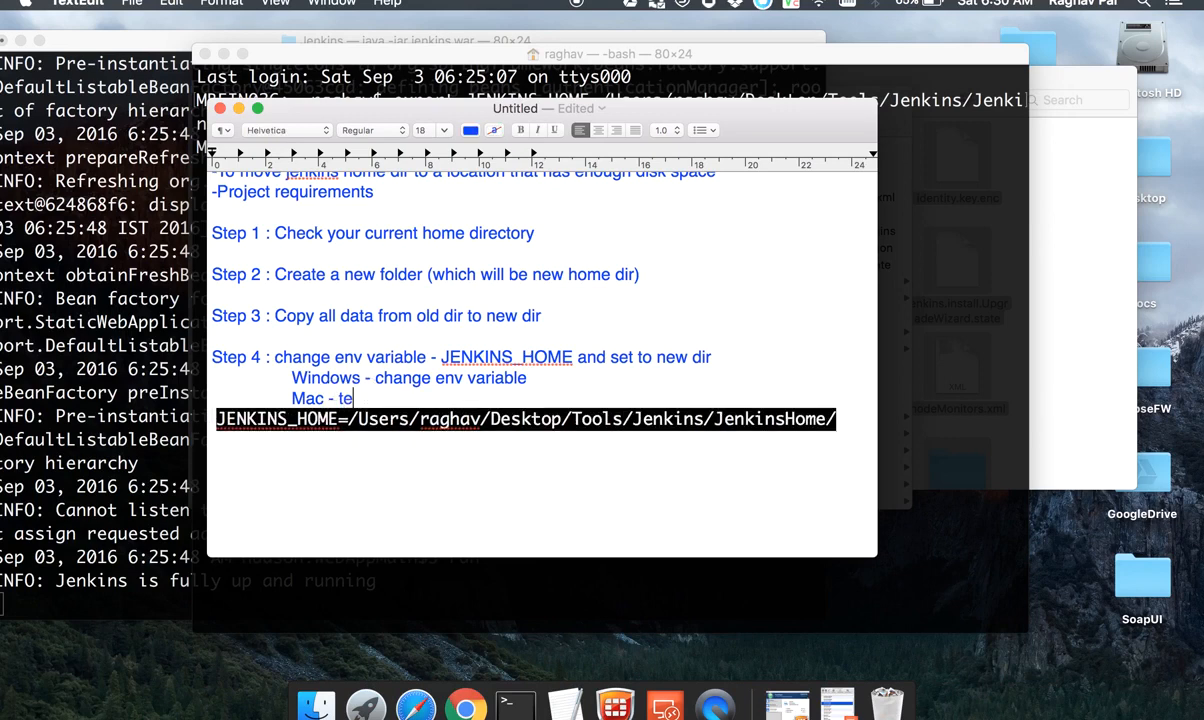
pyautogui.press('BackSpace')
pyautogui.press('BackSpace')
pyautogui.press('BackSpace')
pyautogui.press('BackSpace')
pyautogui.write('goto')
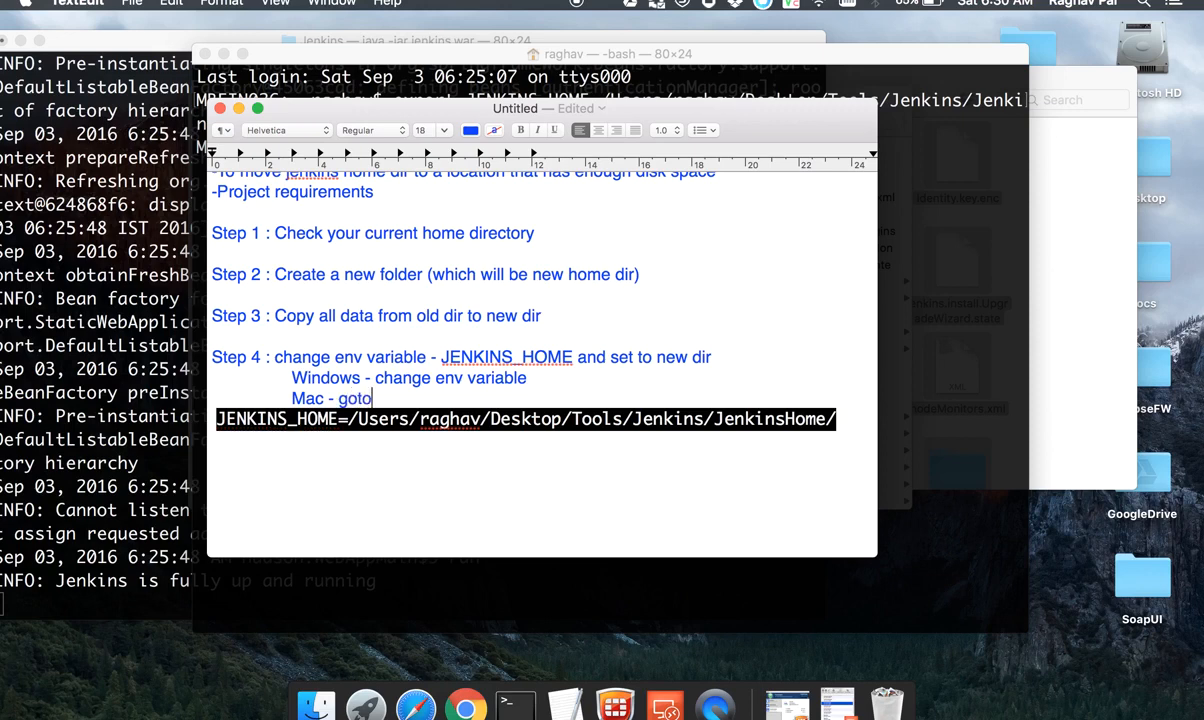
pyautogui.write(' terminaal')
# Step: Copy the full export JENKINS_HOME command from Terminal and paste it over the JENKINS_HOME line in the TextEdit notes
pyautogui.click(883, 348)
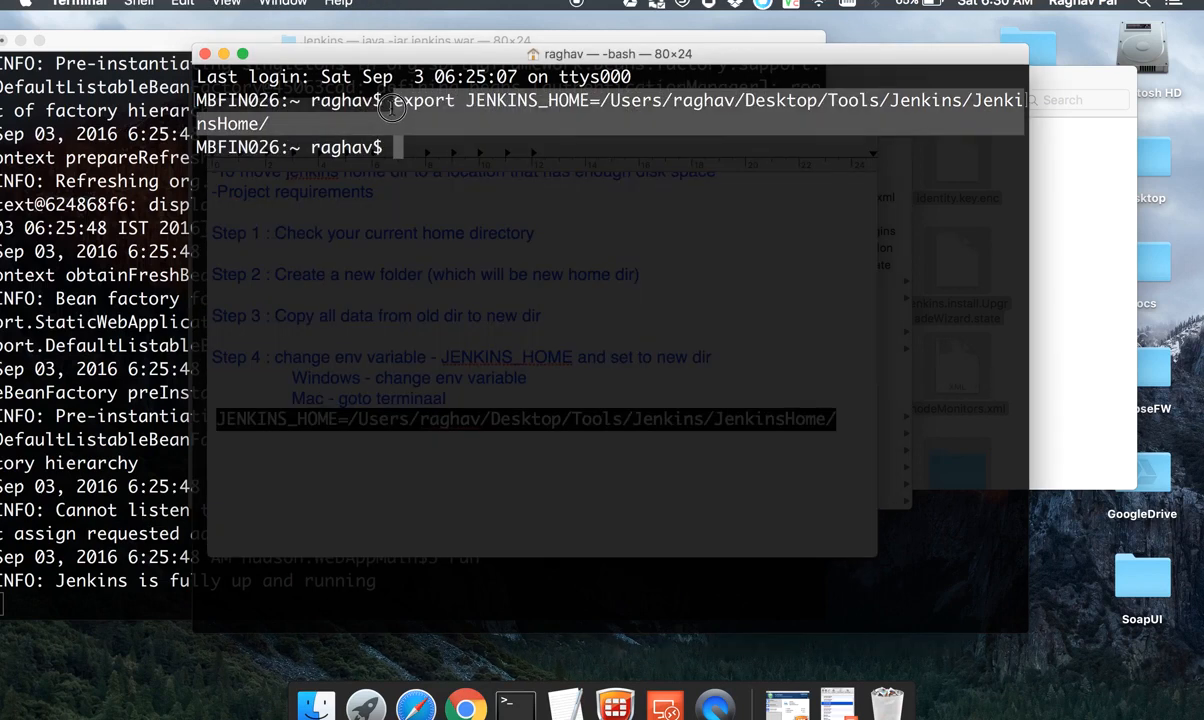
pyautogui.moveTo(295, 122); pyautogui.dragTo(399, 100)
pyautogui.press('super+c')
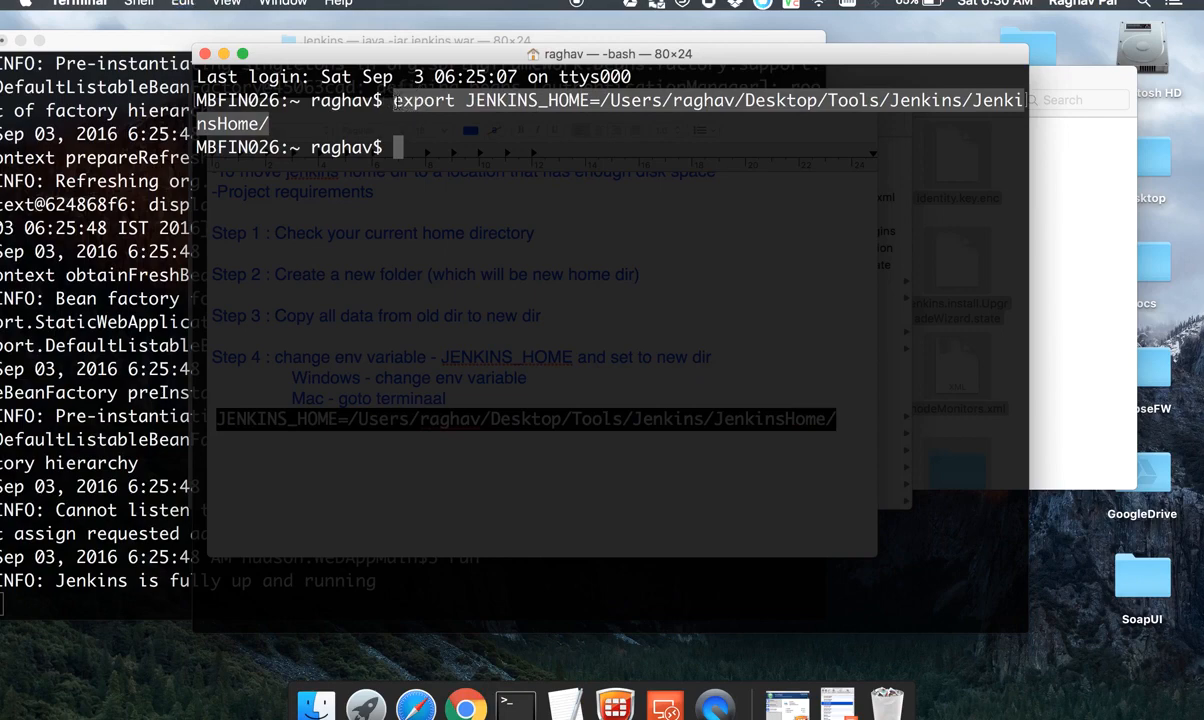
pyautogui.click(570, 705)
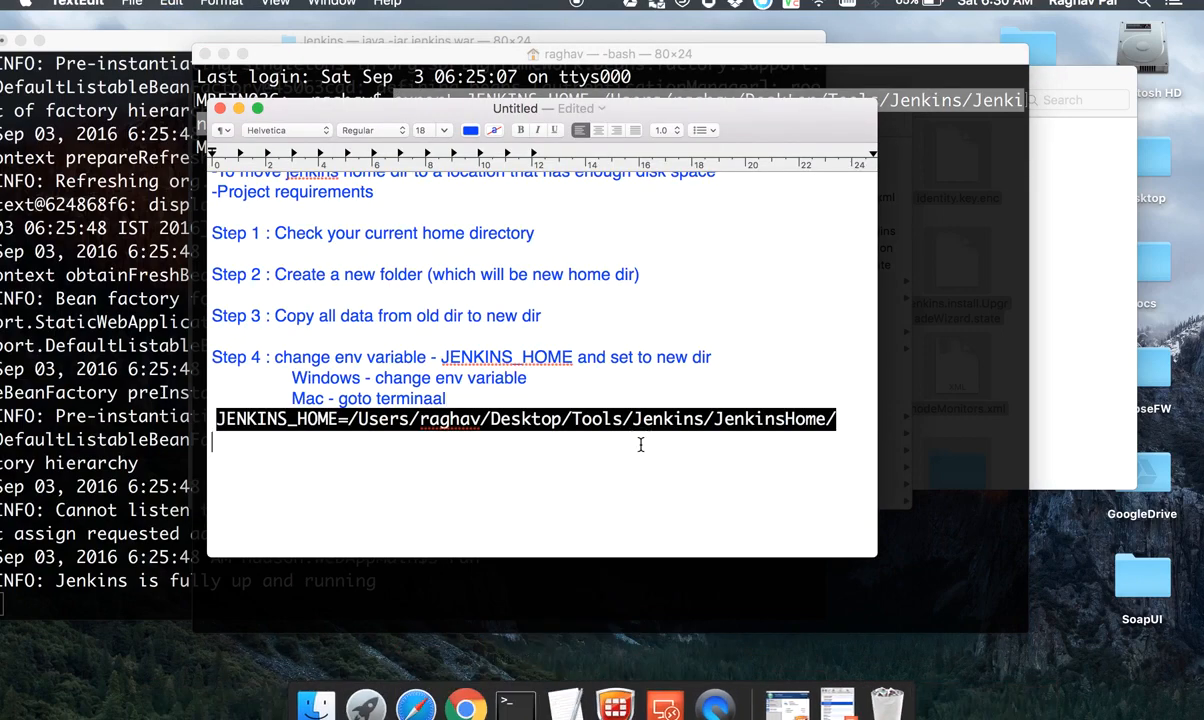
pyautogui.moveTo(763, 451); pyautogui.dragTo(218, 405)
pyautogui.press('super+v')
pyautogui.click(356, 455)
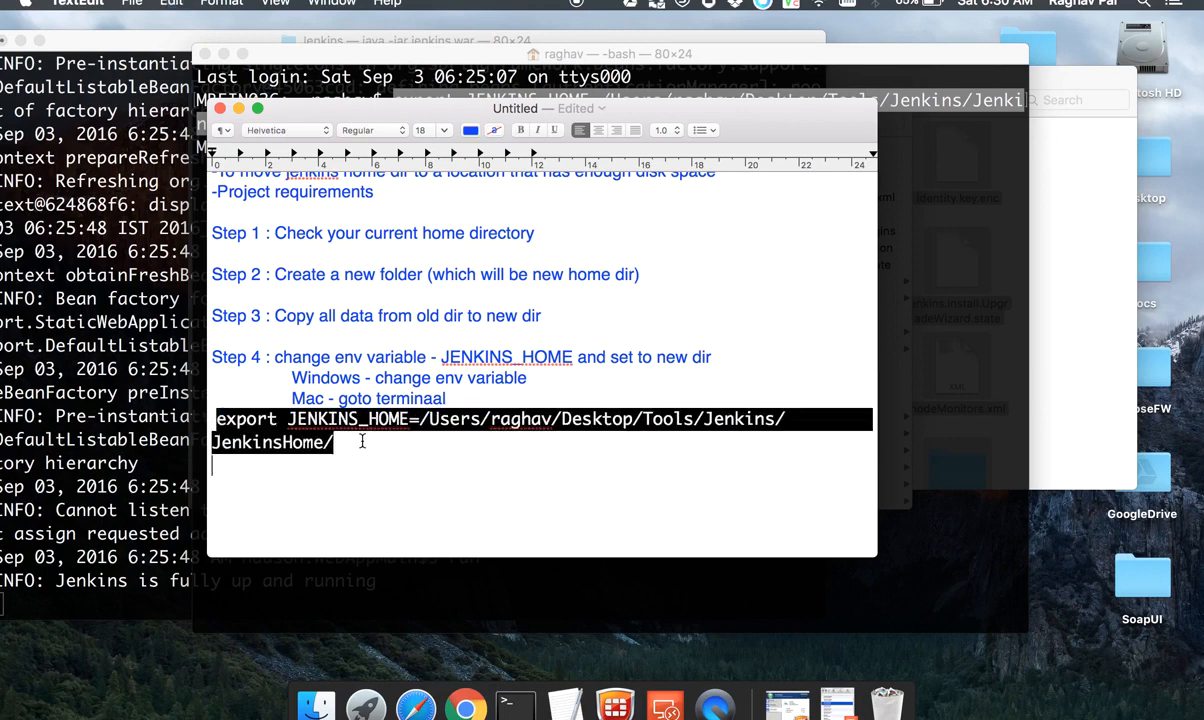
# Step: Tidy the line breaks after the export command and add "Step 5 : restart Jenkins" to the notes below it
pyautogui.click(362, 446)
pyautogui.press('Return')
pyautogui.press('Return')
pyautogui.press('BackSpace')
pyautogui.press('BackSpace')
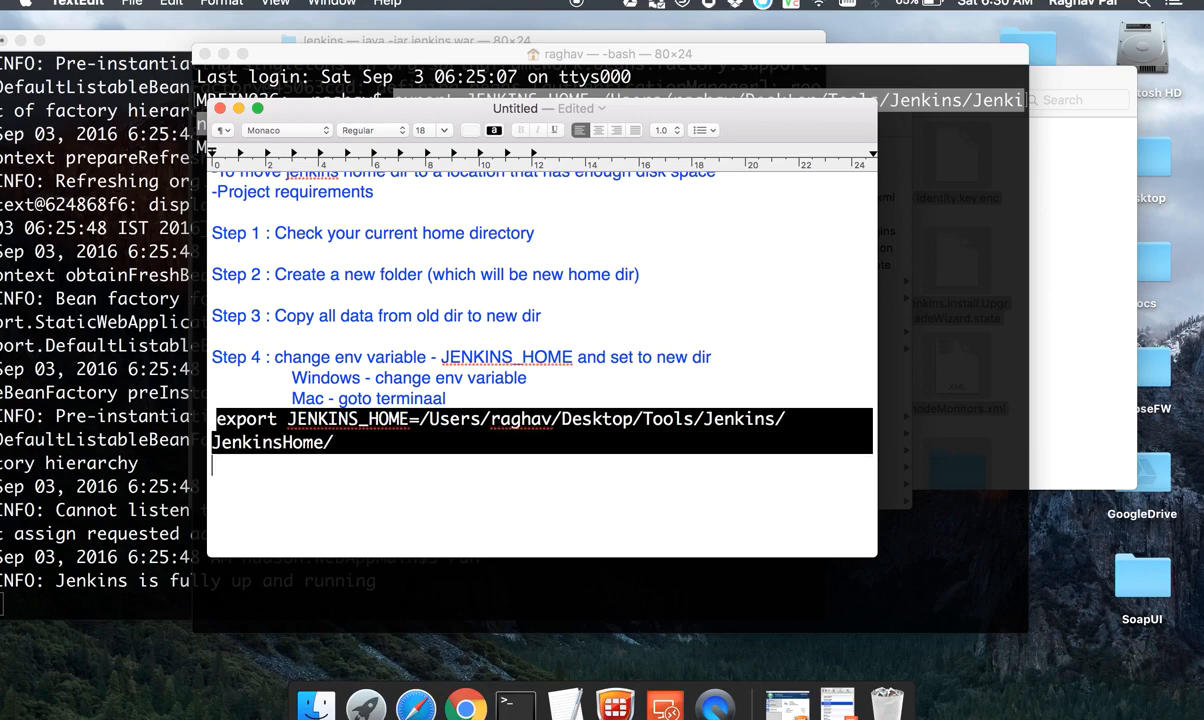
pyautogui.click(274, 489)
pyautogui.write('S')
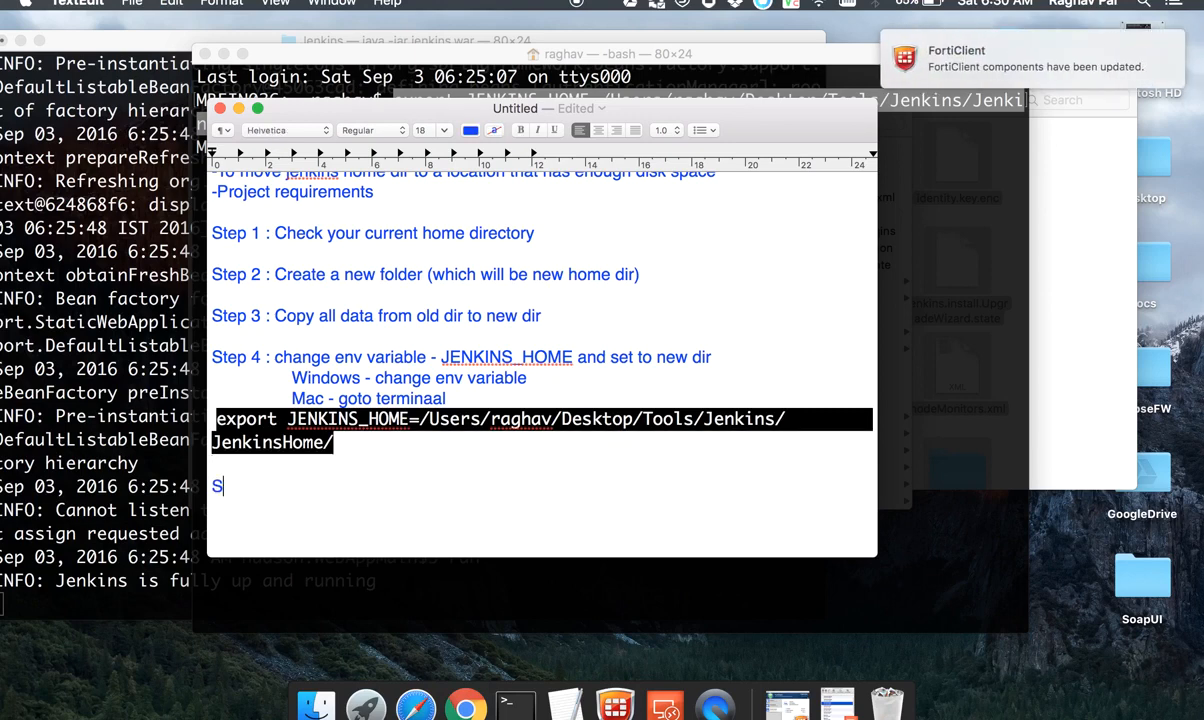
pyautogui.write('tep 5 : restart')
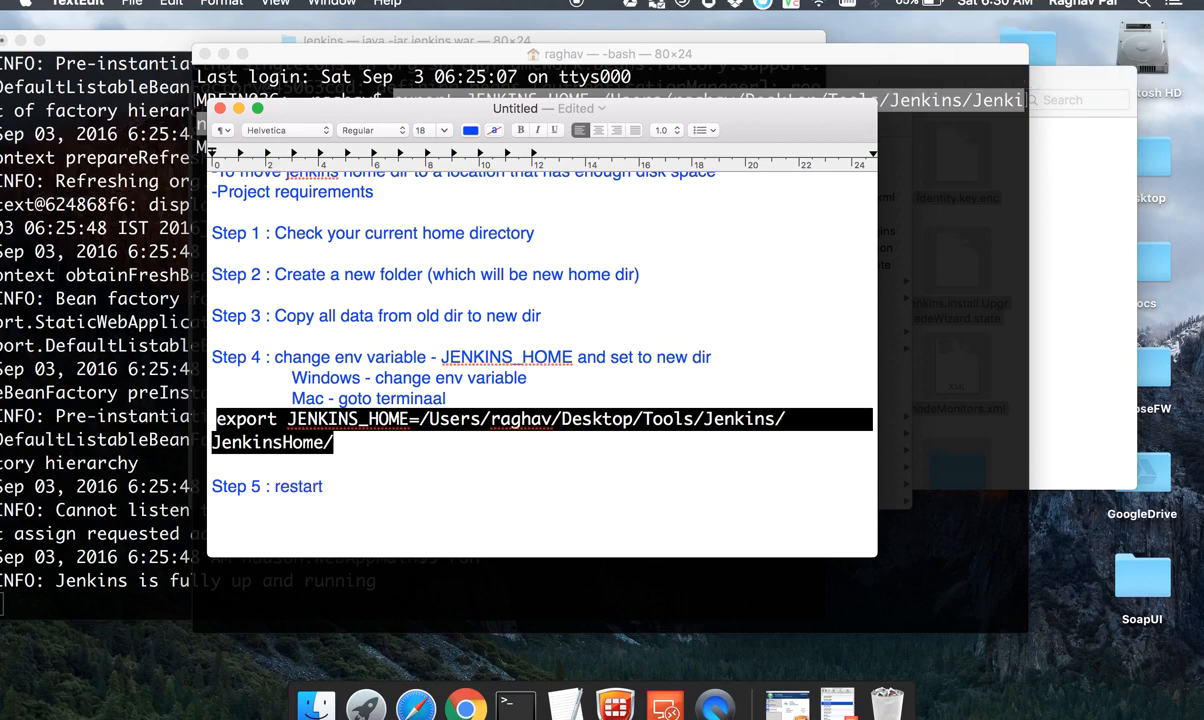
pyautogui.write(' Jenkins')
# Step: Move the Jenkins Terminal window aside, switch to Chrome, and restart Jenkins through localhost:8080/restart, confirming the restart
pyautogui.click(120, 481)
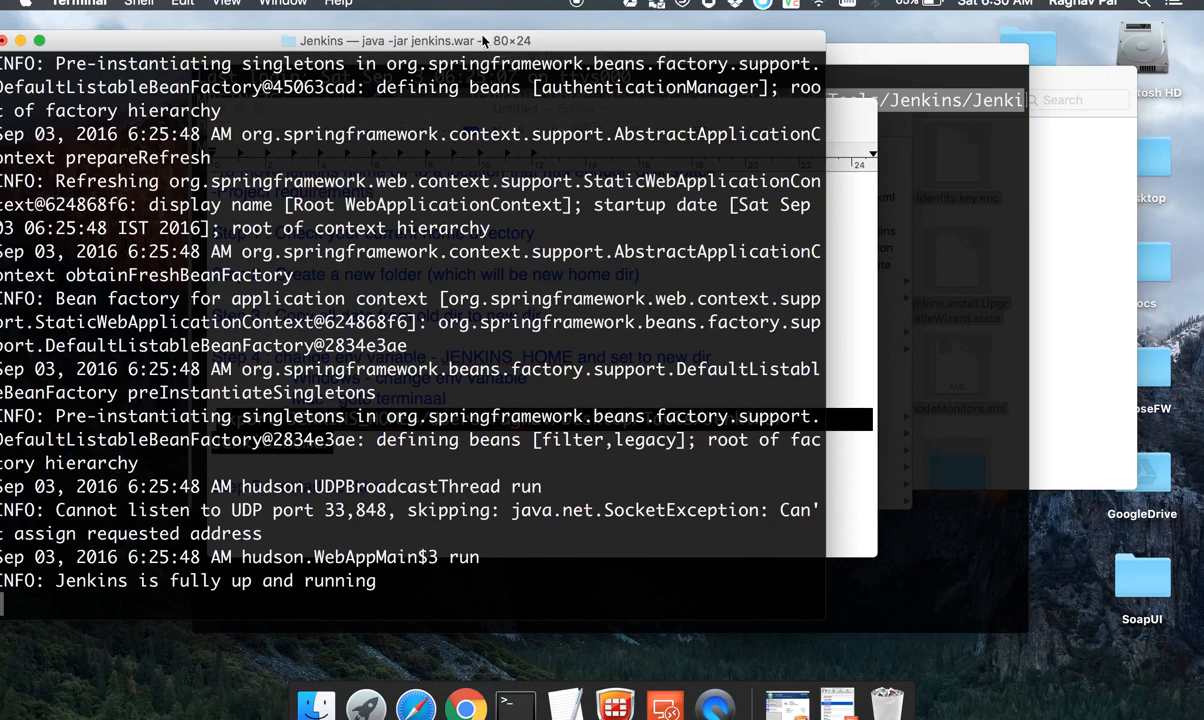
pyautogui.moveTo(520, 38); pyautogui.dragTo(808, 40)
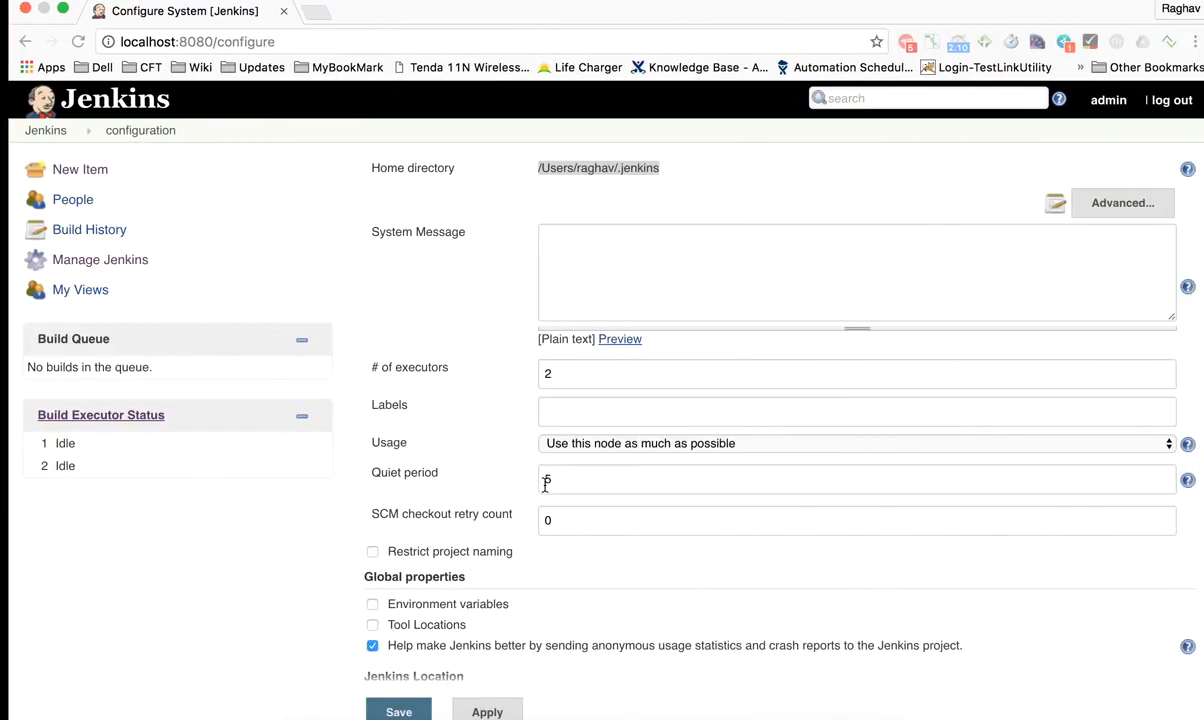
pyautogui.click(228, 42)
pyautogui.click(205, 42)
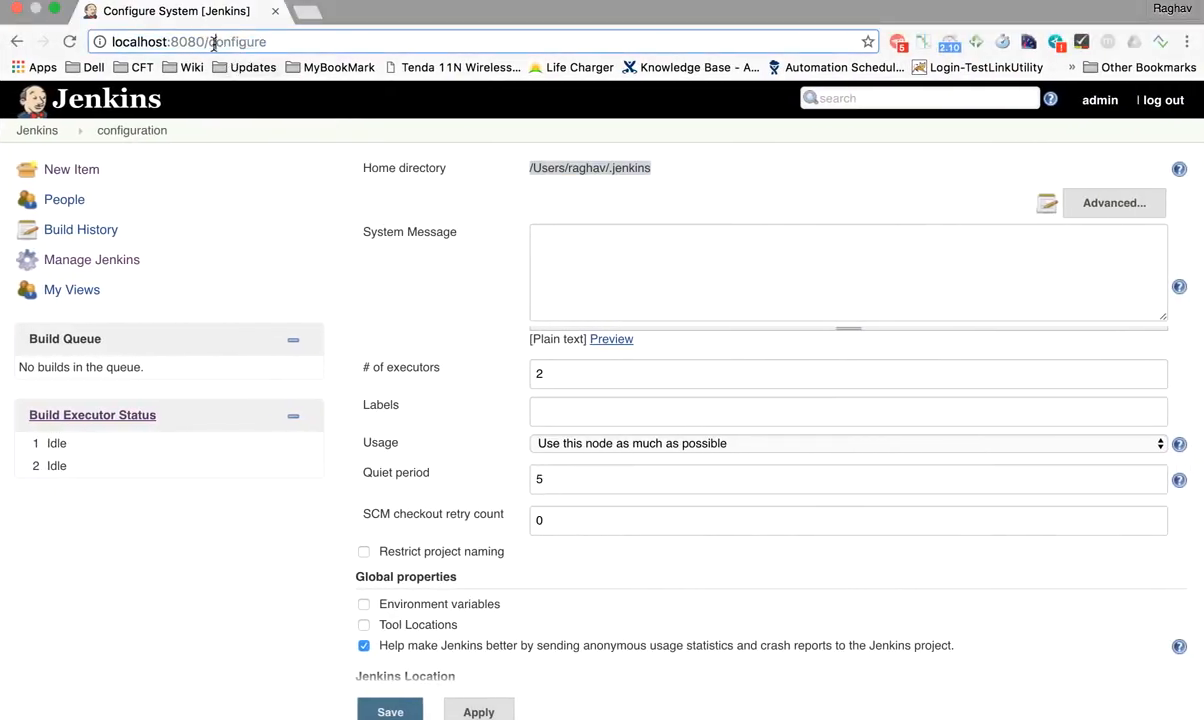
pyautogui.moveTo(208, 42); pyautogui.dragTo(339, 44)
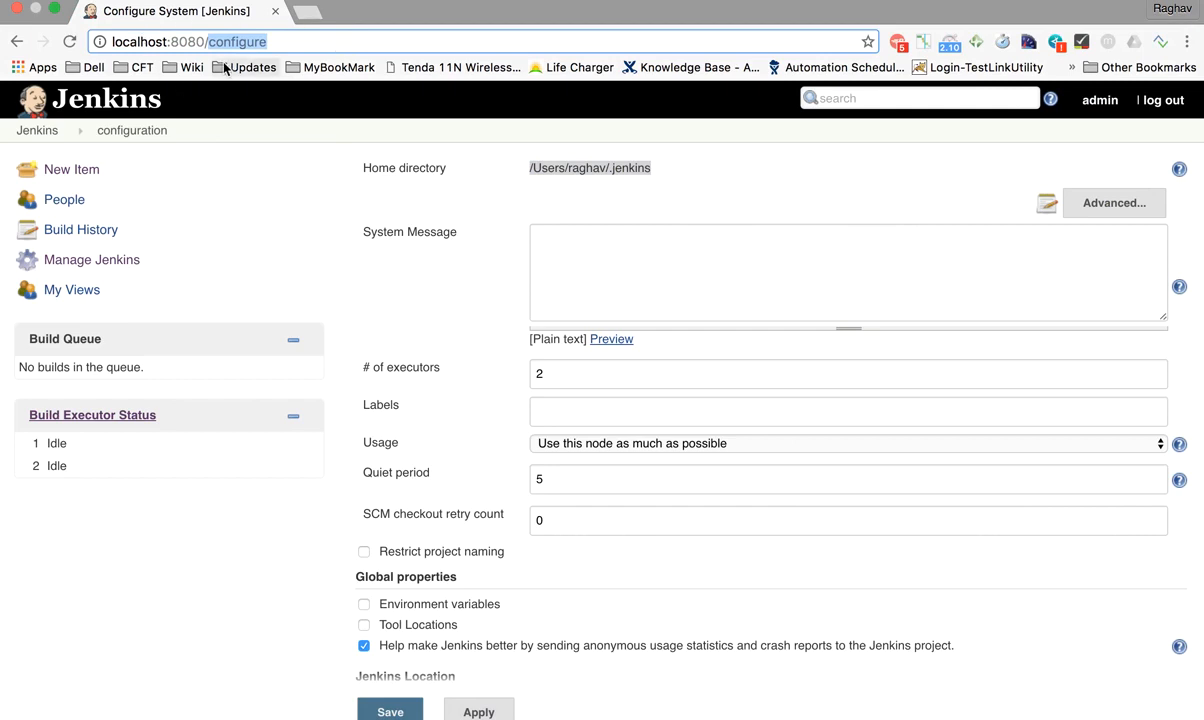
pyautogui.press('BackSpace')
pyautogui.write('j')
pyautogui.press('BackSpace')
pyautogui.press('BackSpace')
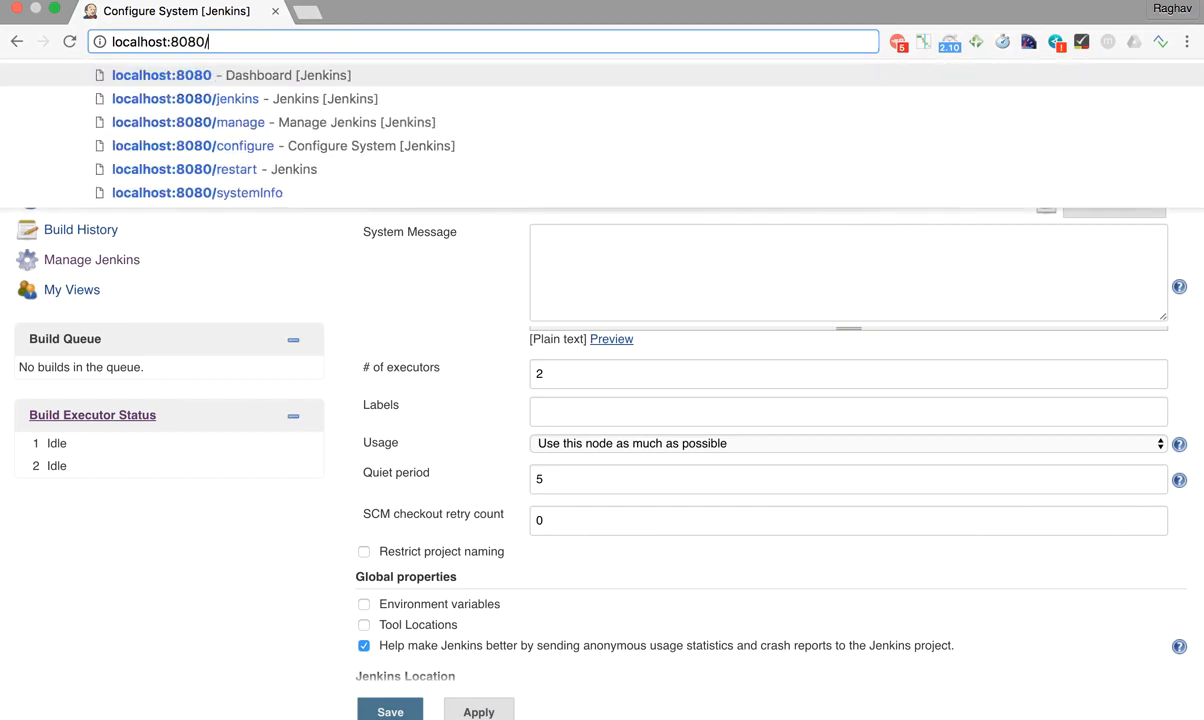
pyautogui.write('restart')
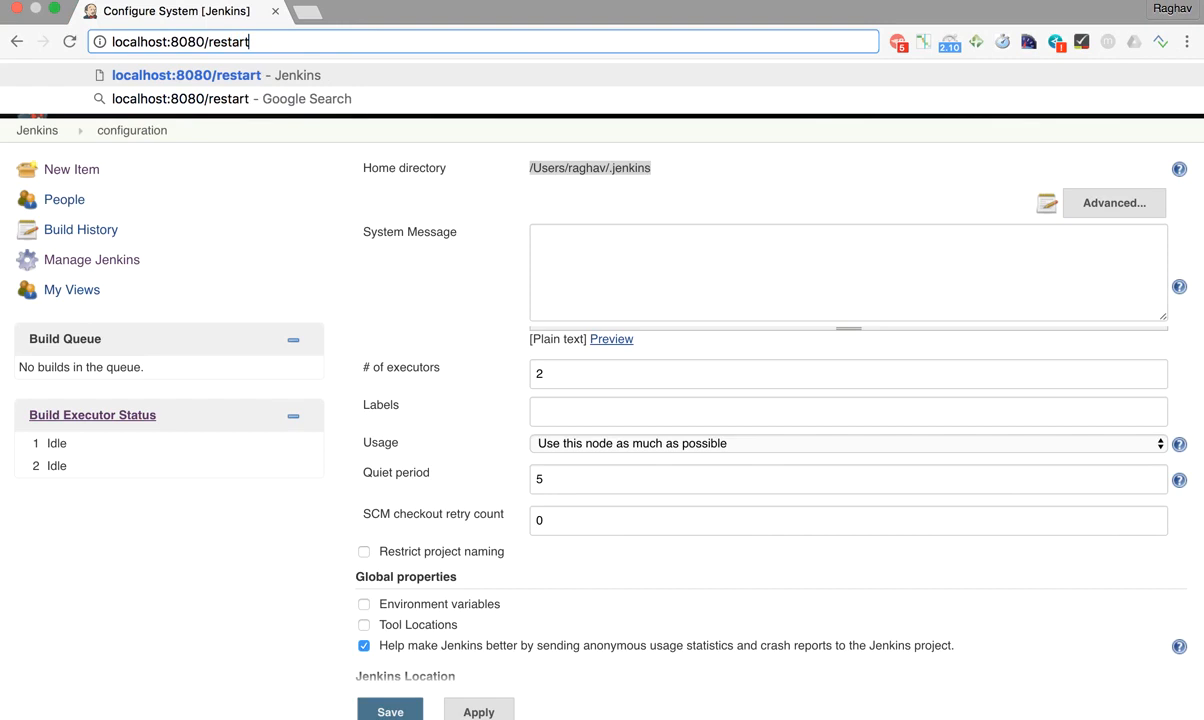
pyautogui.press('Return')
pyautogui.click(582, 190)
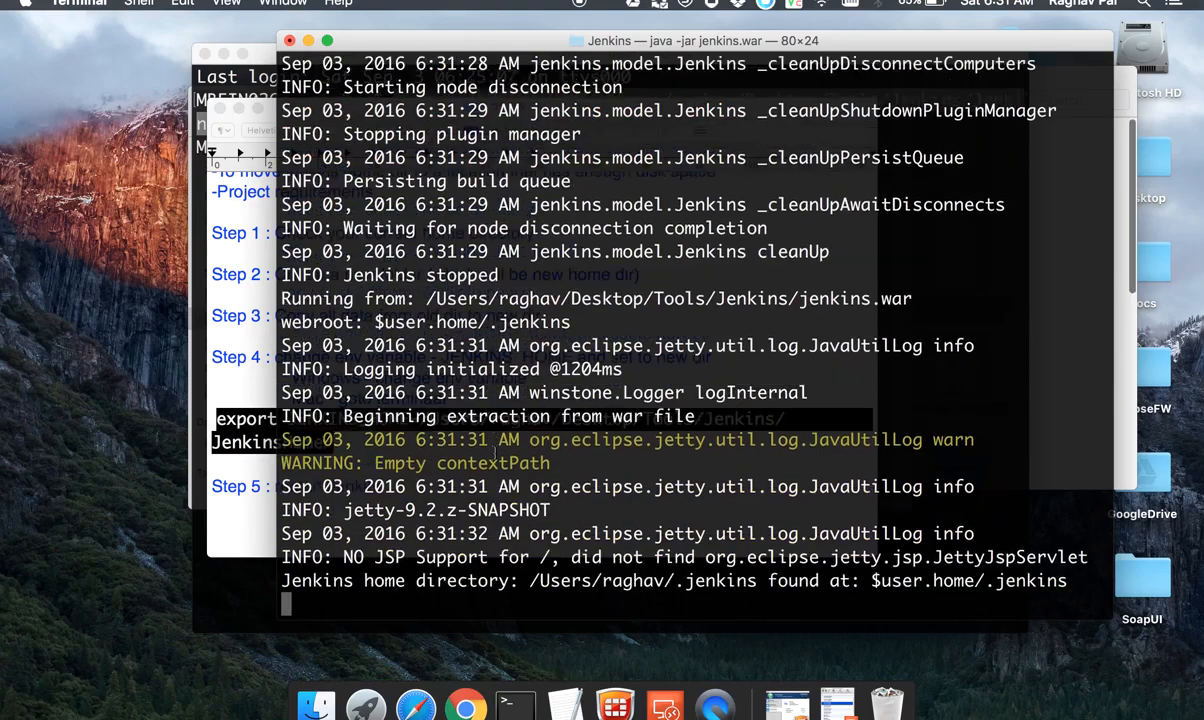
# Step: Follow the Jenkins restart in the browser and check the startup log in Terminal
pyautogui.hotkey('ctrl', 'Right')
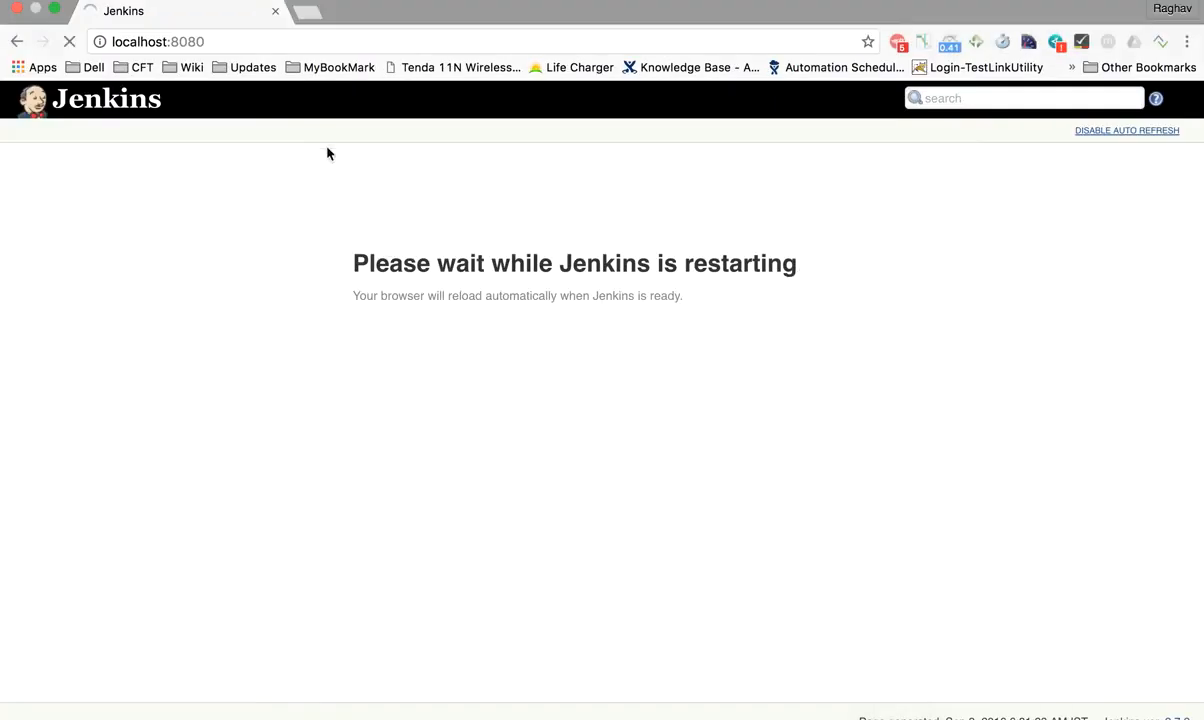
pyautogui.click(288, 41)
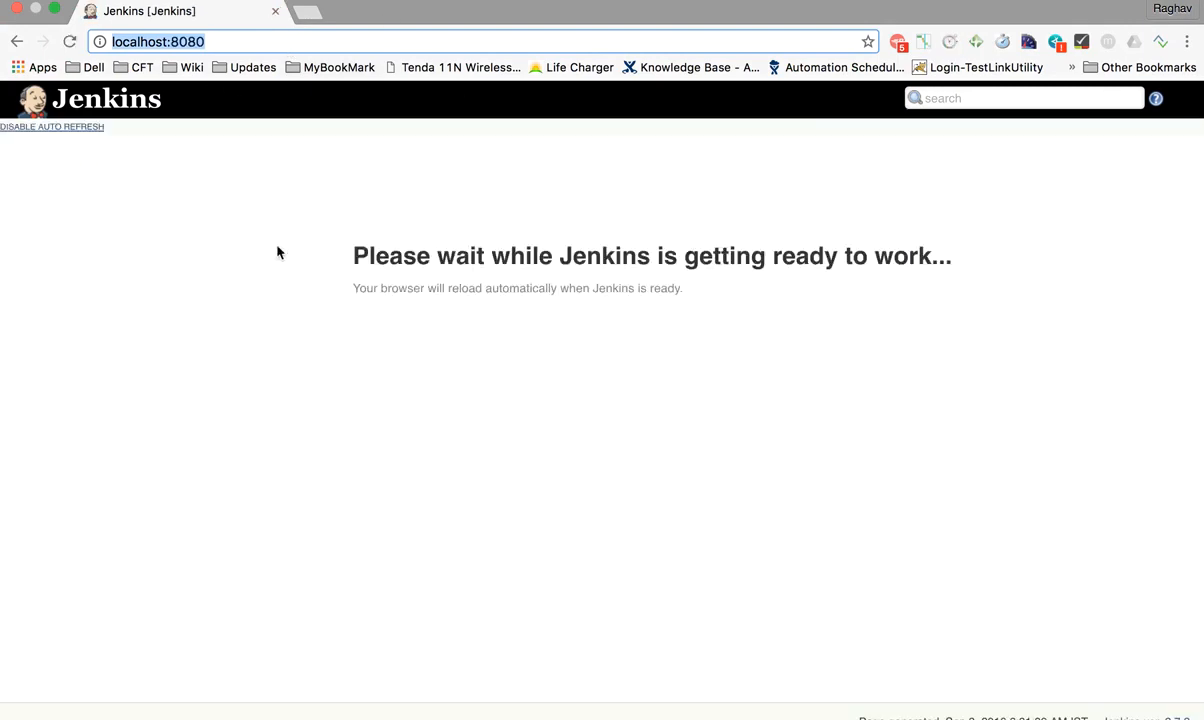
pyautogui.hotkey('ctrl', 'Left')
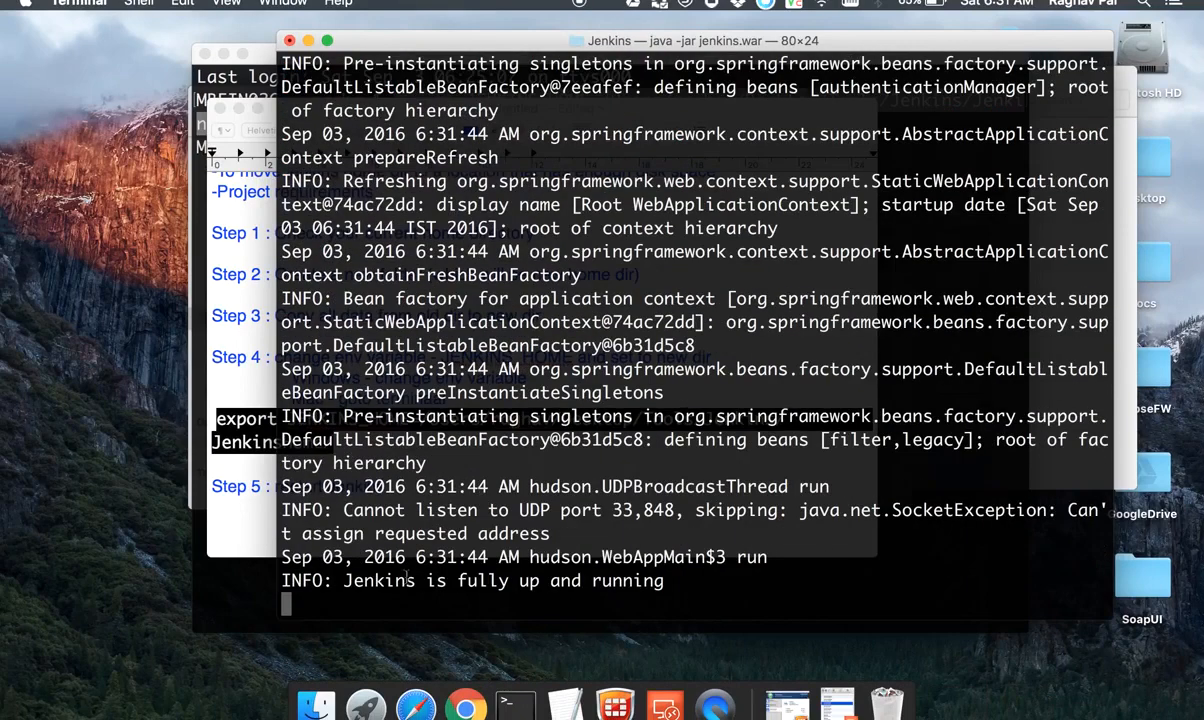
pyautogui.moveTo(343, 580); pyautogui.dragTo(703, 578)
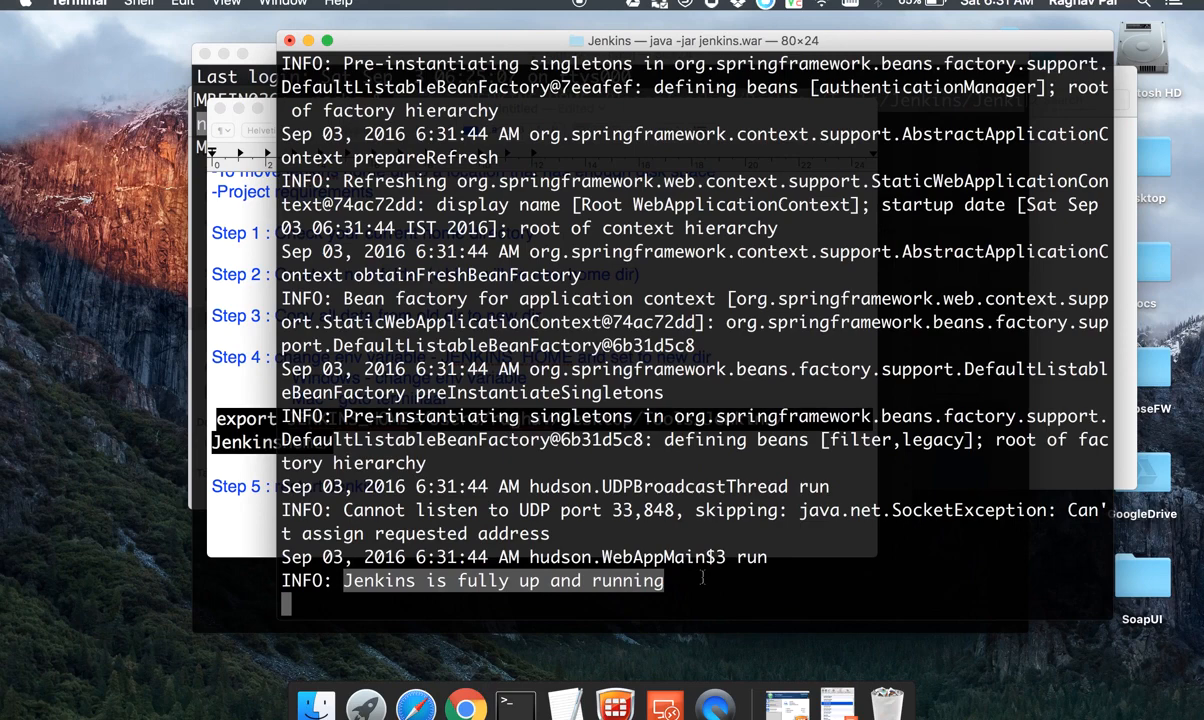
pyautogui.hotkey('ctrl', 'Right')
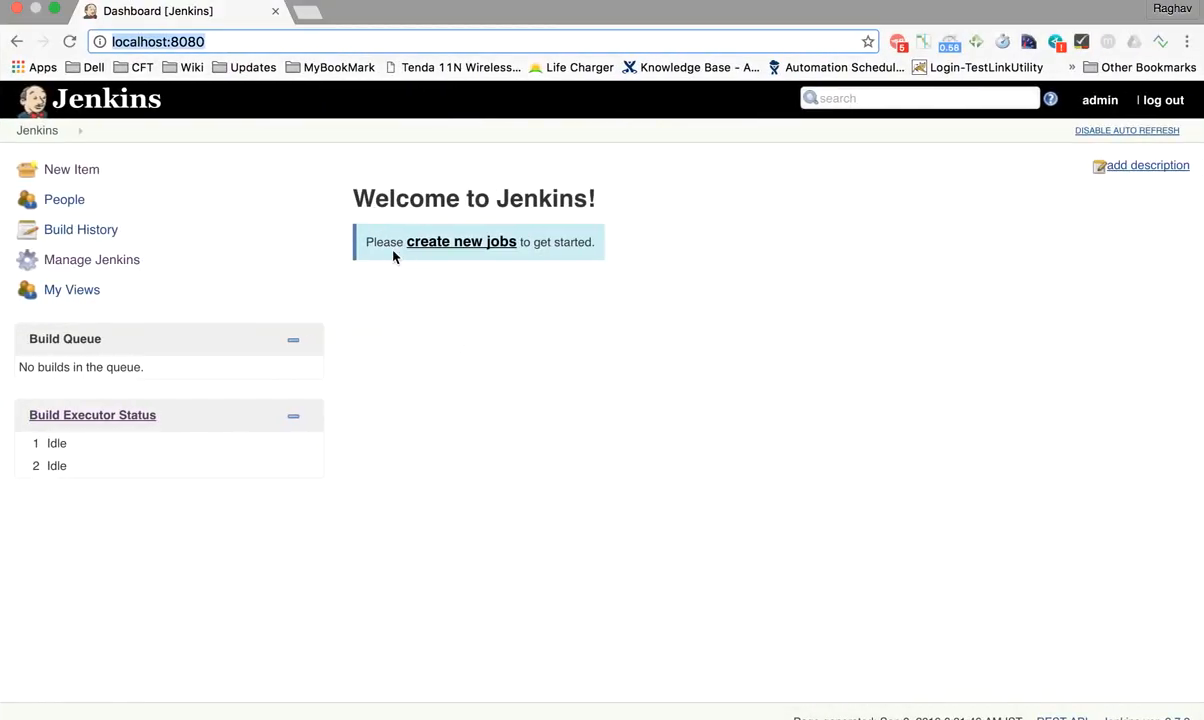
# Step: Open the Configure System page under Manage Jenkins and check the home directory path
pyautogui.click(94, 264)
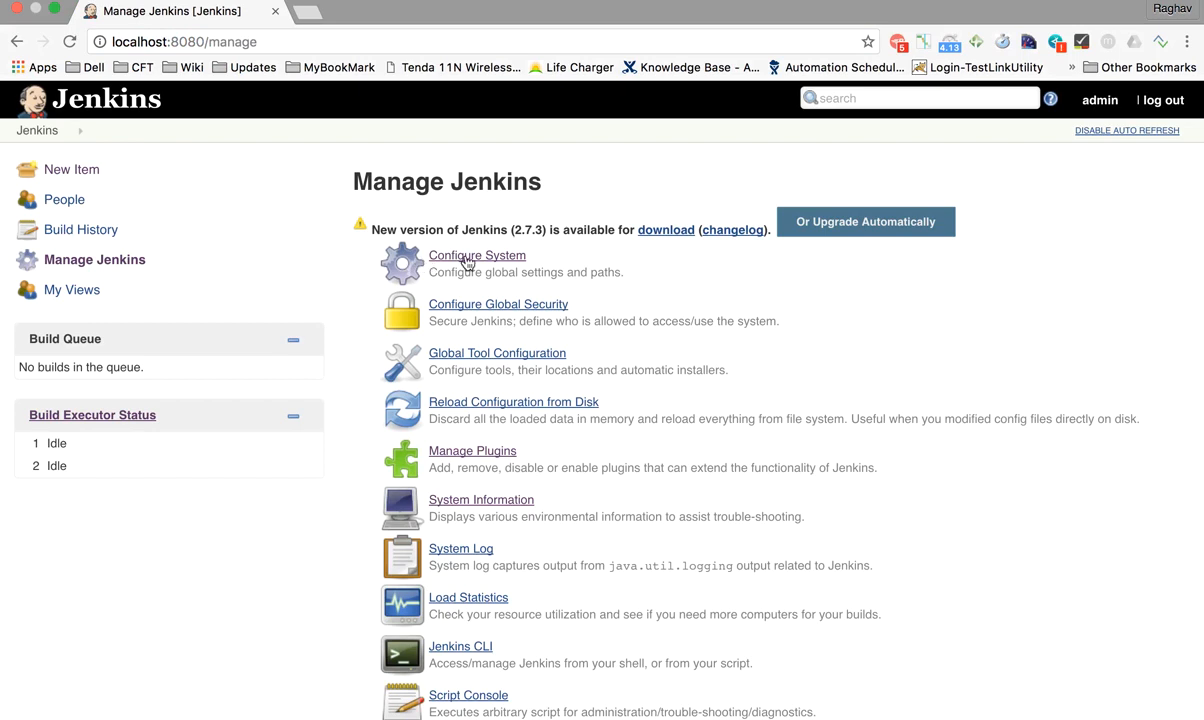
pyautogui.click(466, 262)
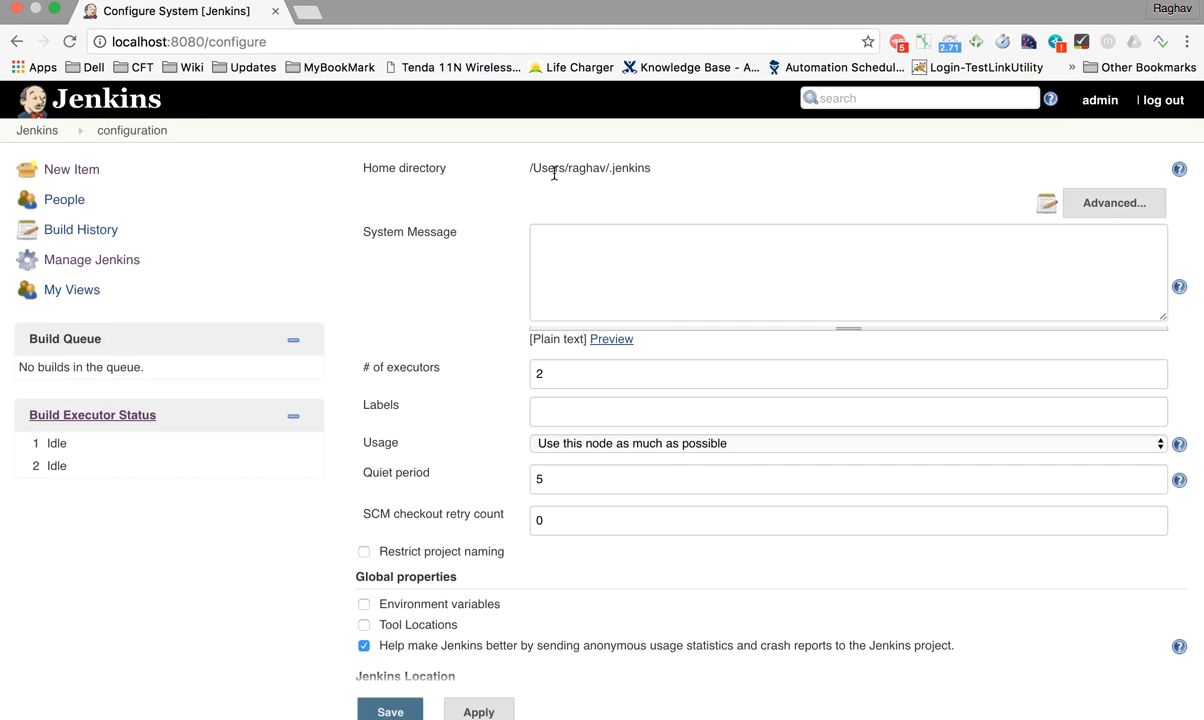
pyautogui.moveTo(349, 167); pyautogui.dragTo(519, 167)
pyautogui.click(656, 172)
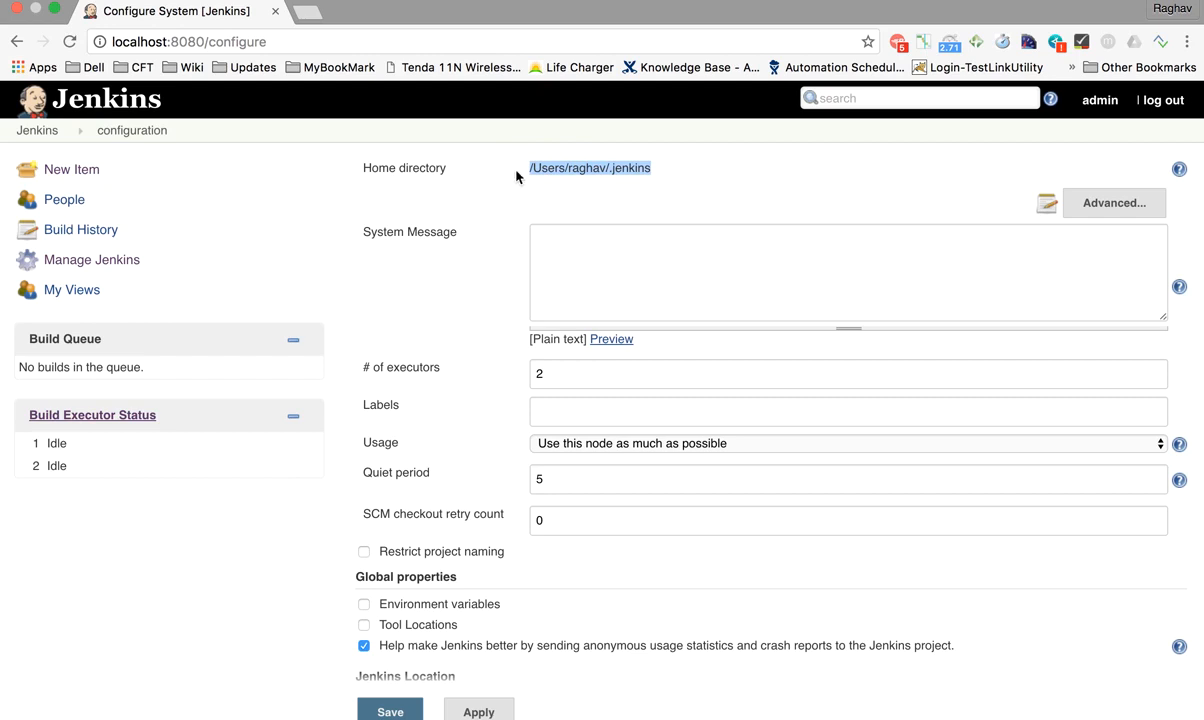
pyautogui.moveTo(358, 167); pyautogui.dragTo(677, 175)
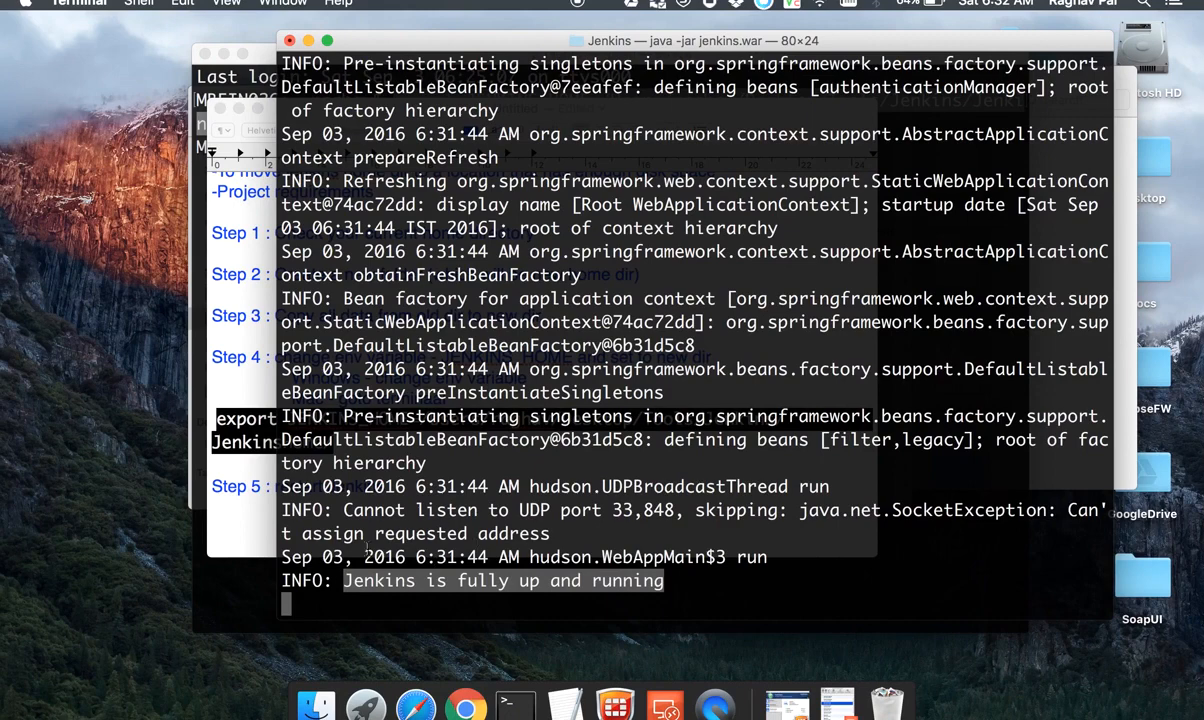
# Step: Switch to the bash Terminal window and highlight the full export JENKINS_HOME command for review
pyautogui.click(424, 541)
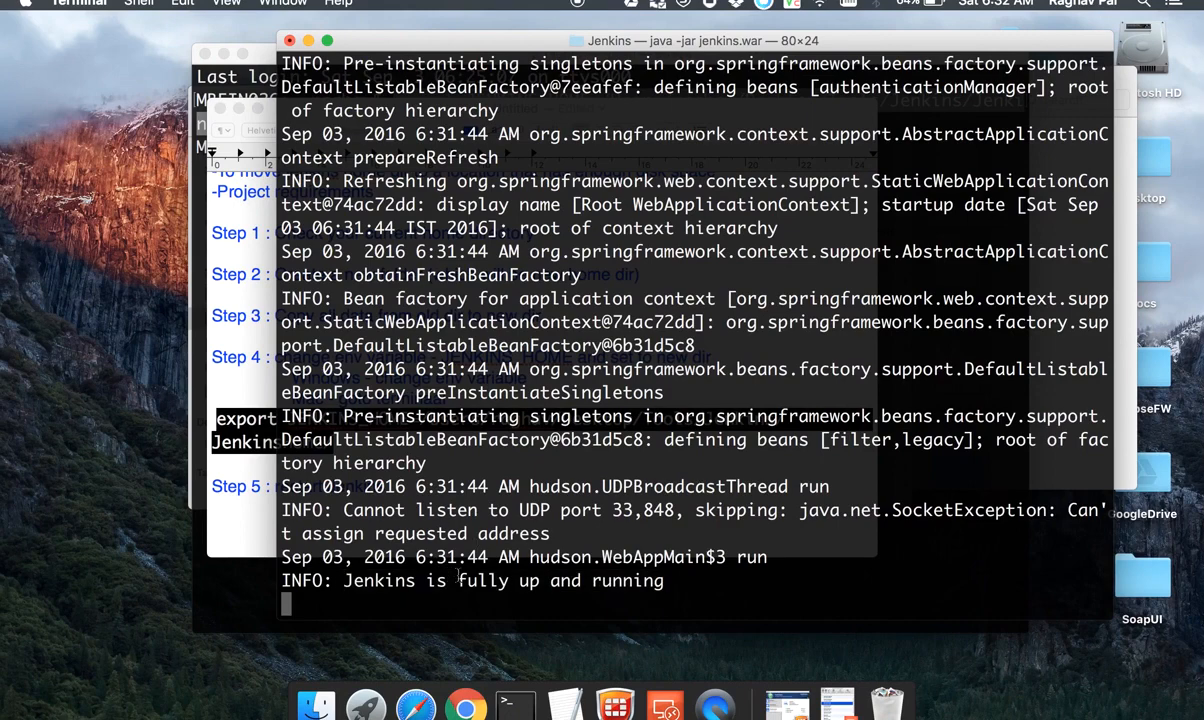
pyautogui.click(249, 585)
pyautogui.click(313, 124)
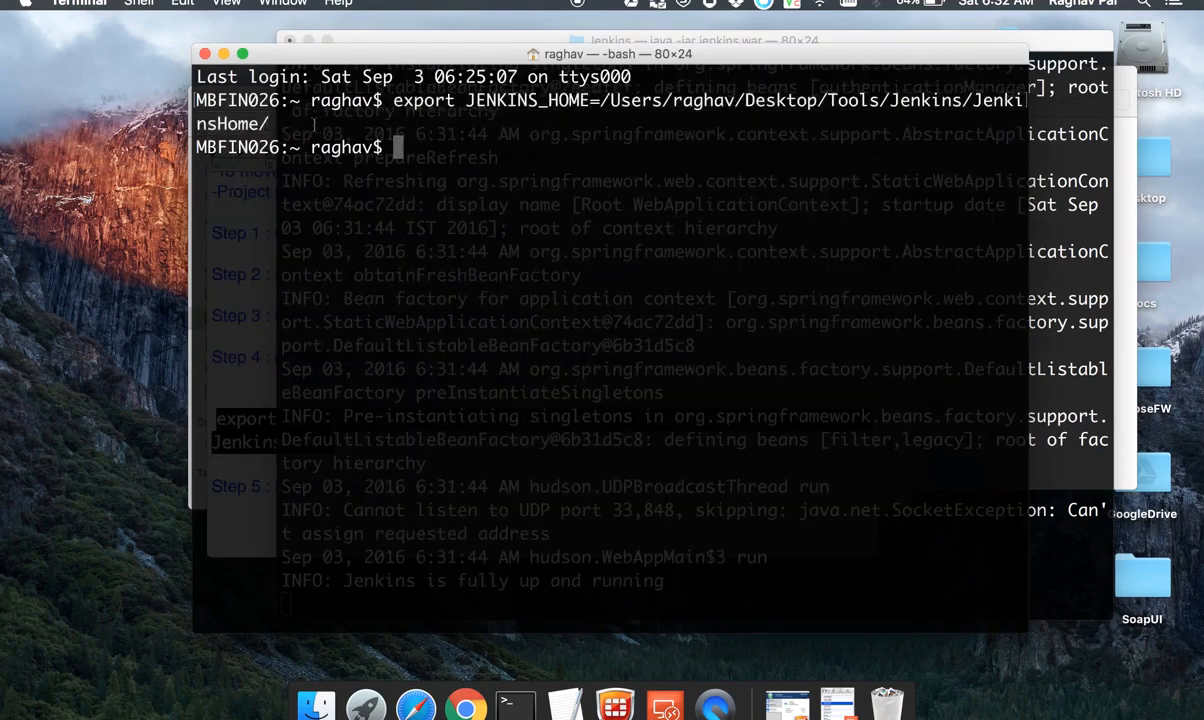
pyautogui.moveTo(274, 124); pyautogui.dragTo(396, 107)
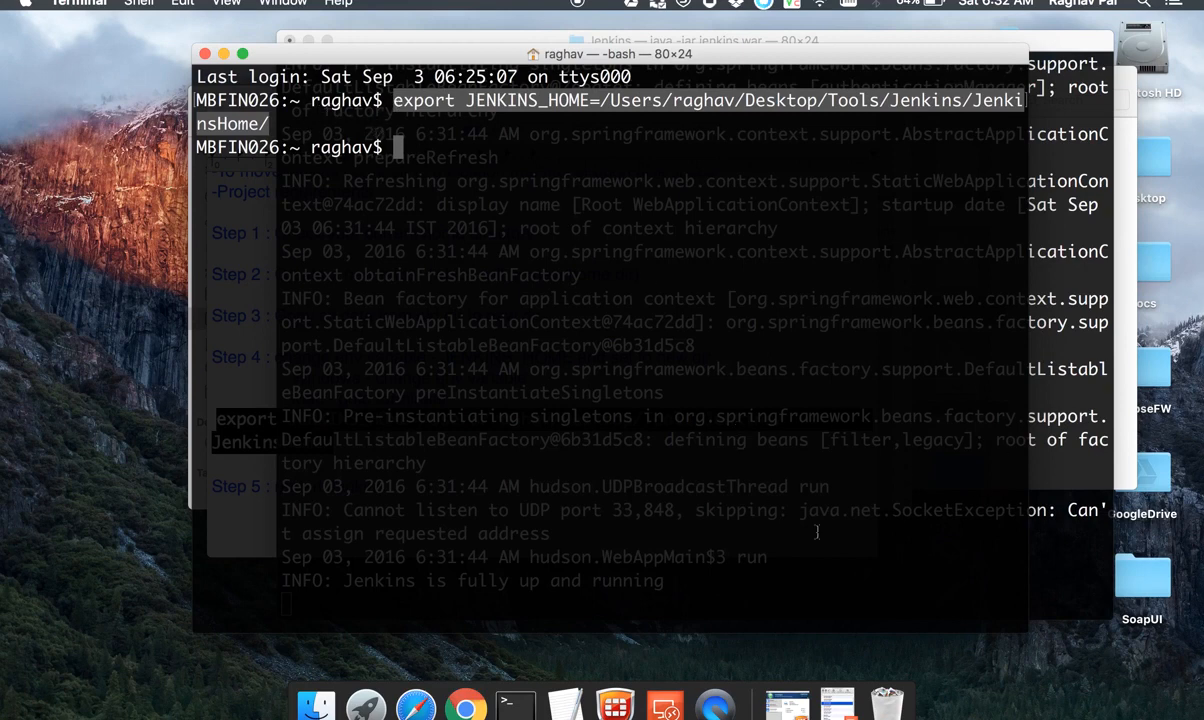
# Step: Switch to Finder, go to the user's home folder and select the .bash_profile file
pyautogui.click(328, 697)
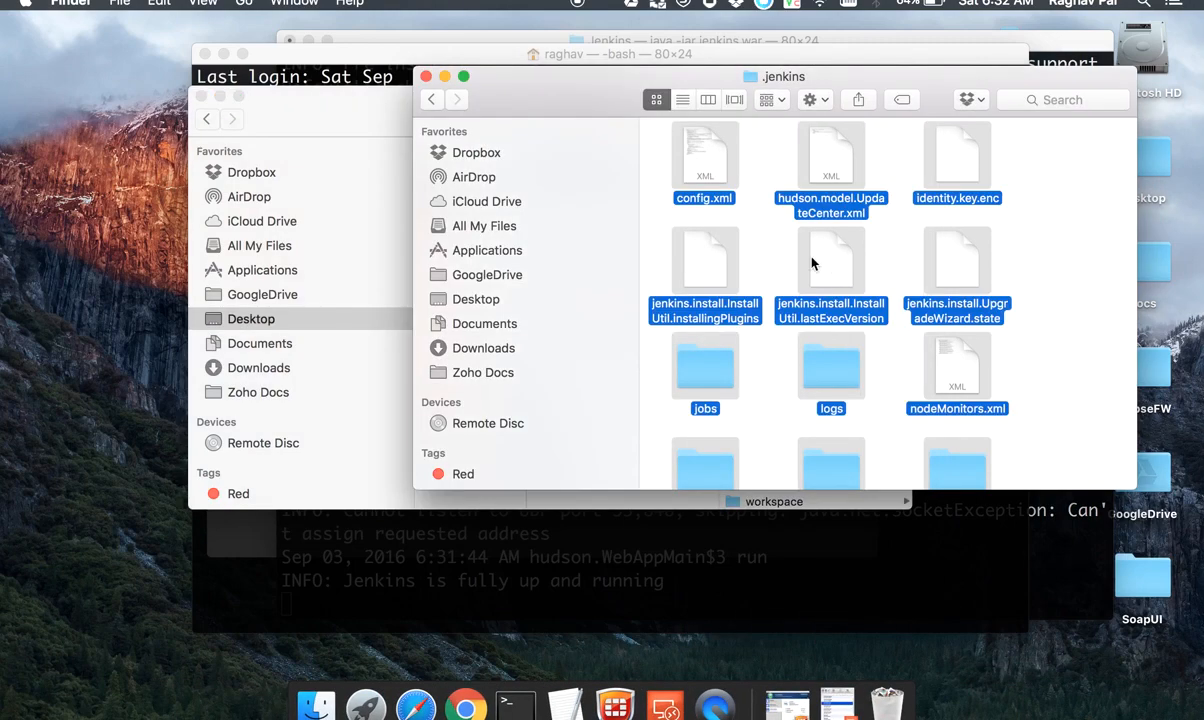
pyautogui.press('super+shift+g')
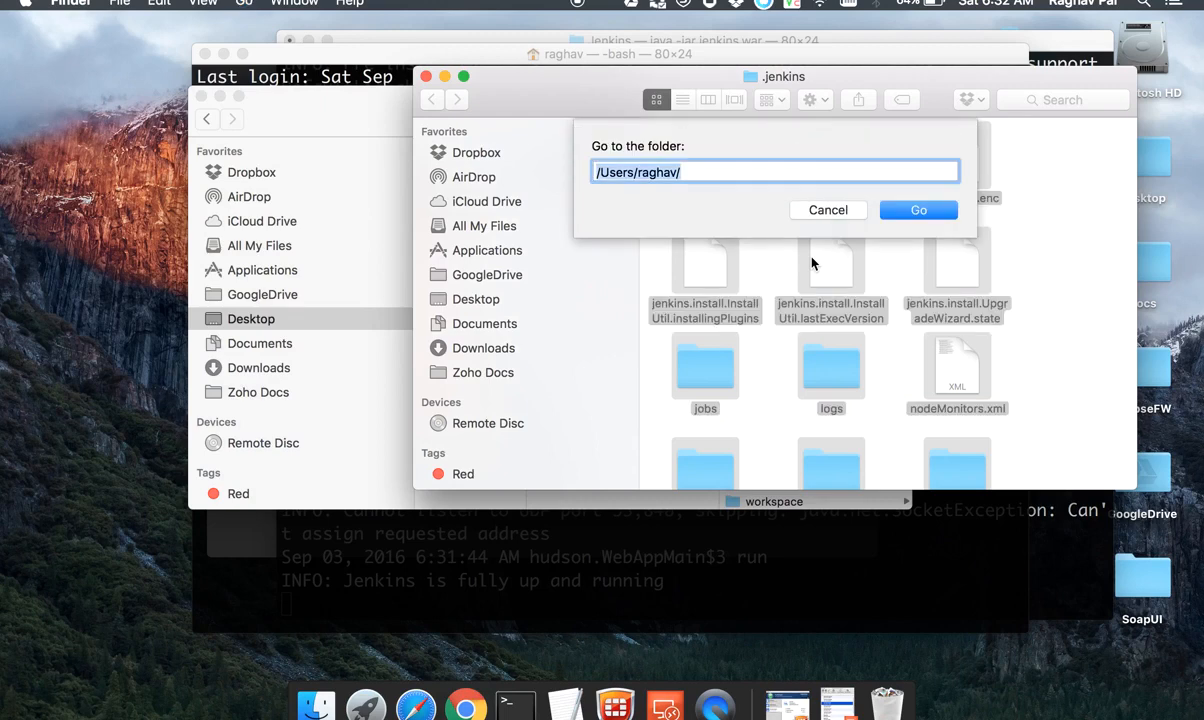
pyautogui.press('Return')
pyautogui.click(826, 183)
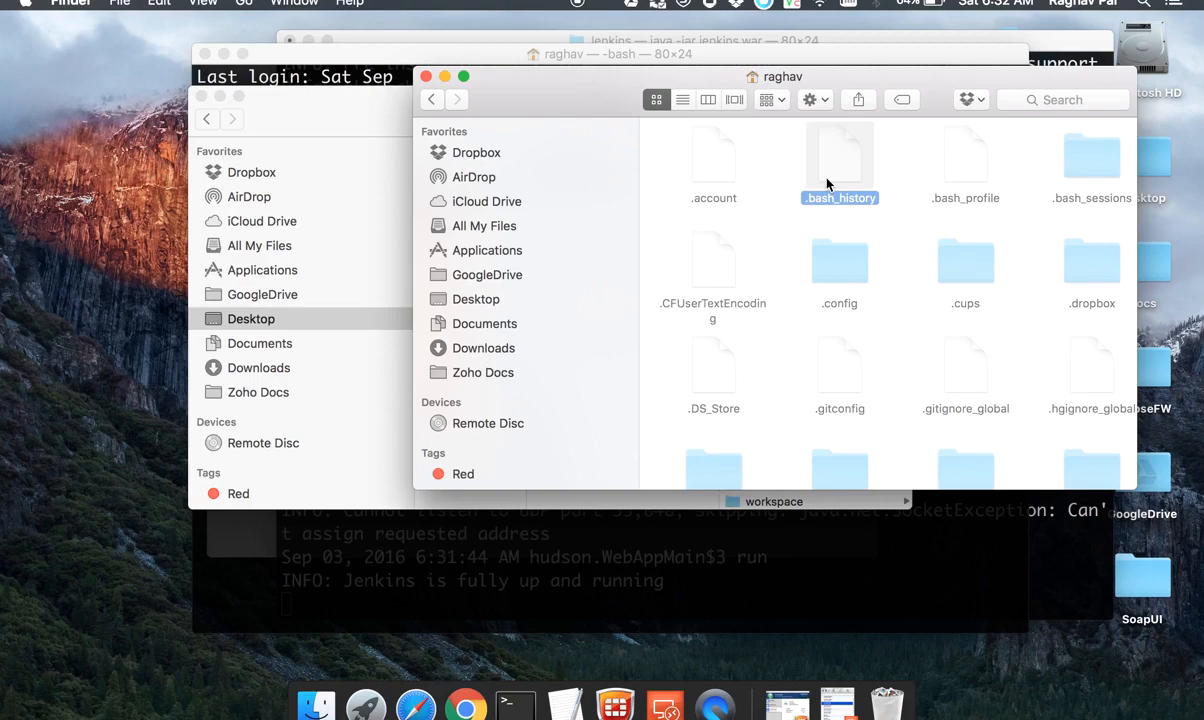
pyautogui.press('Right')
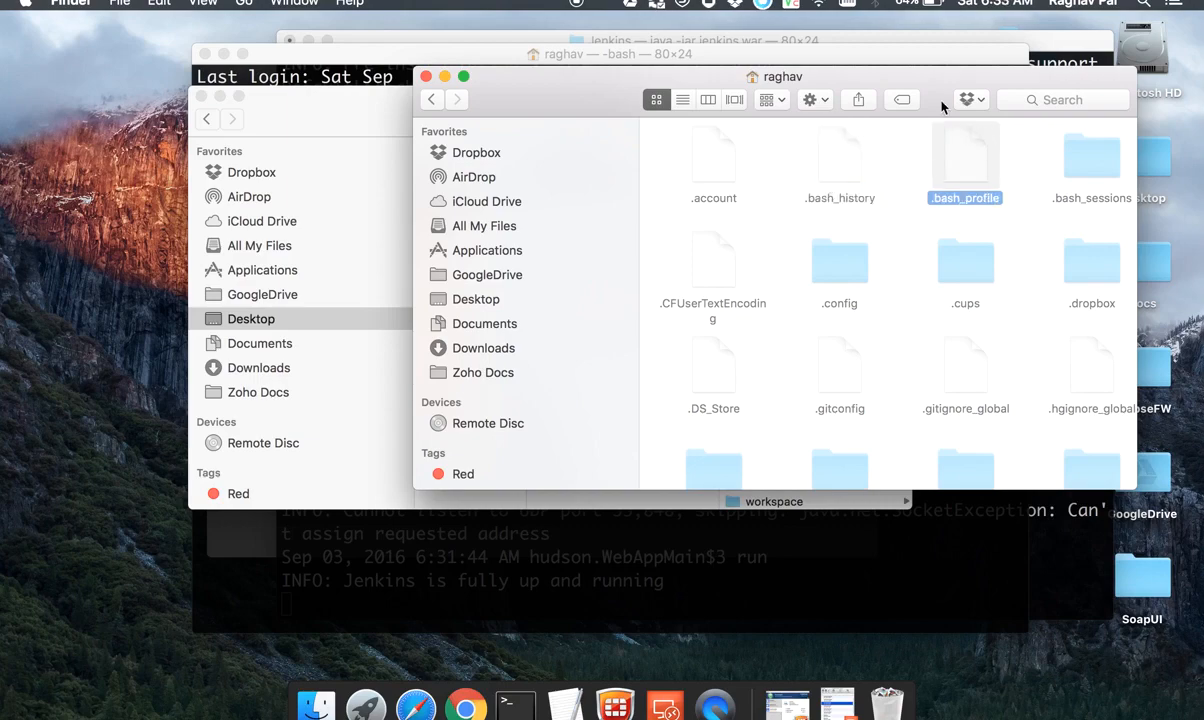
# Step: Move the Finder window aside and open .bash_profile in TextEdit
pyautogui.moveTo(943, 83); pyautogui.dragTo(593, 131)
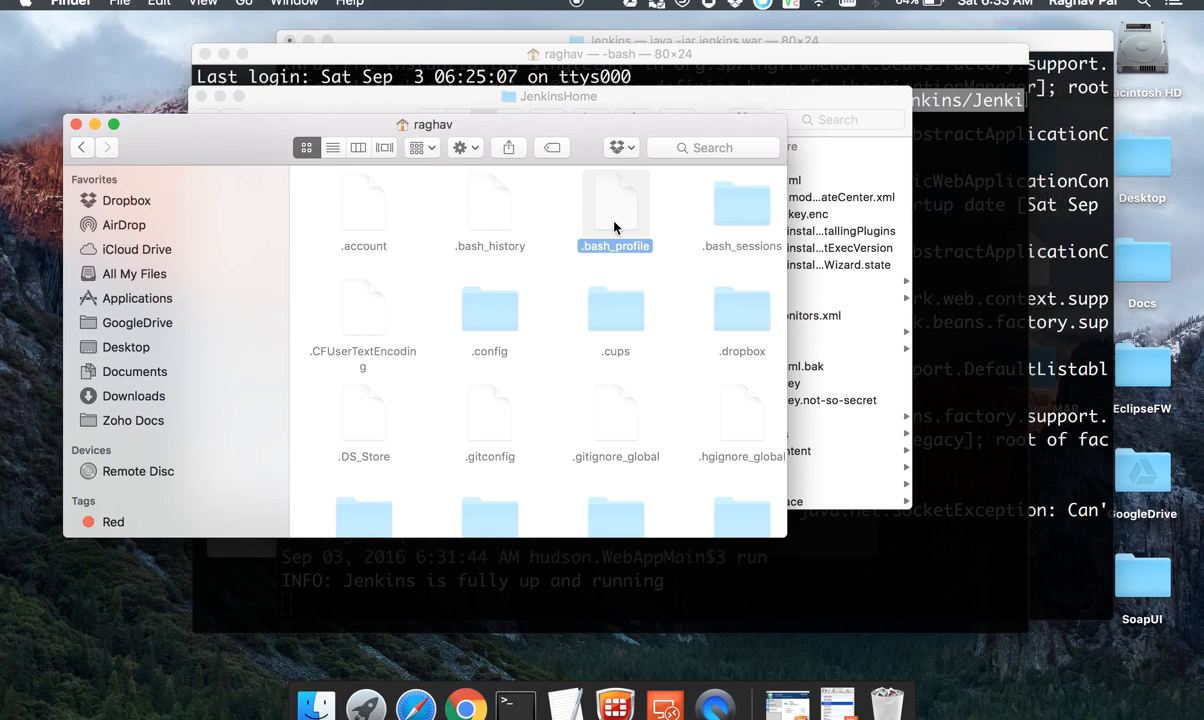
pyautogui.click(492, 221)
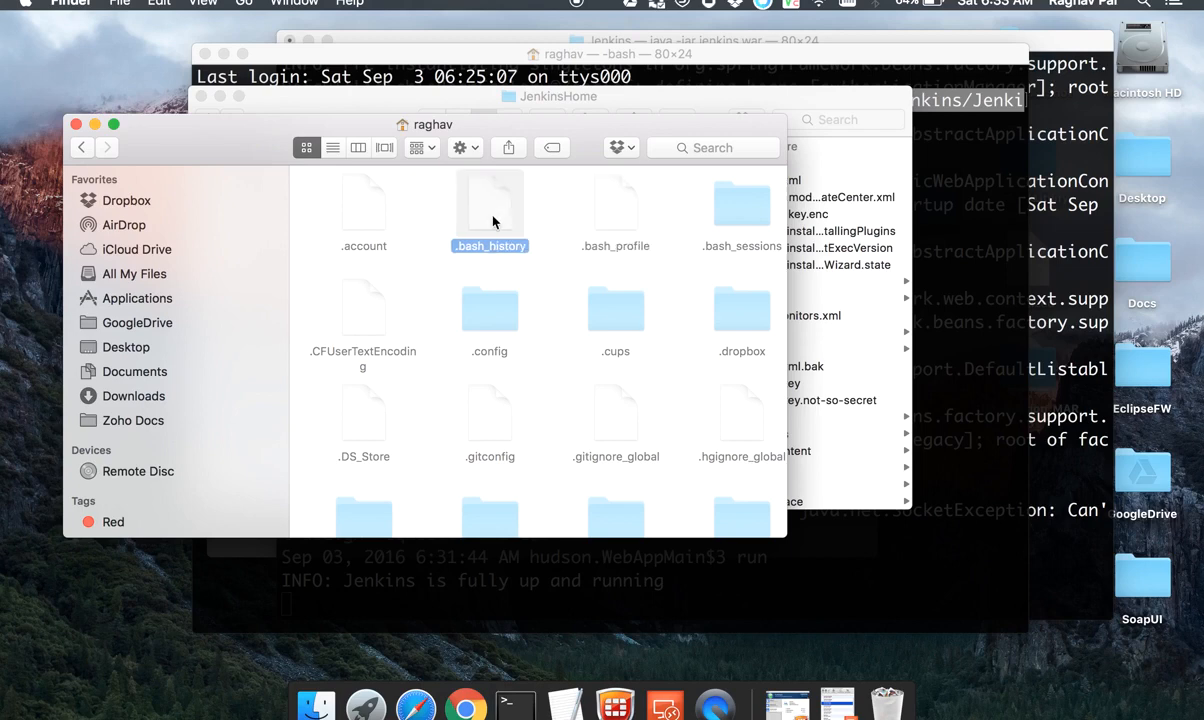
pyautogui.click(620, 243)
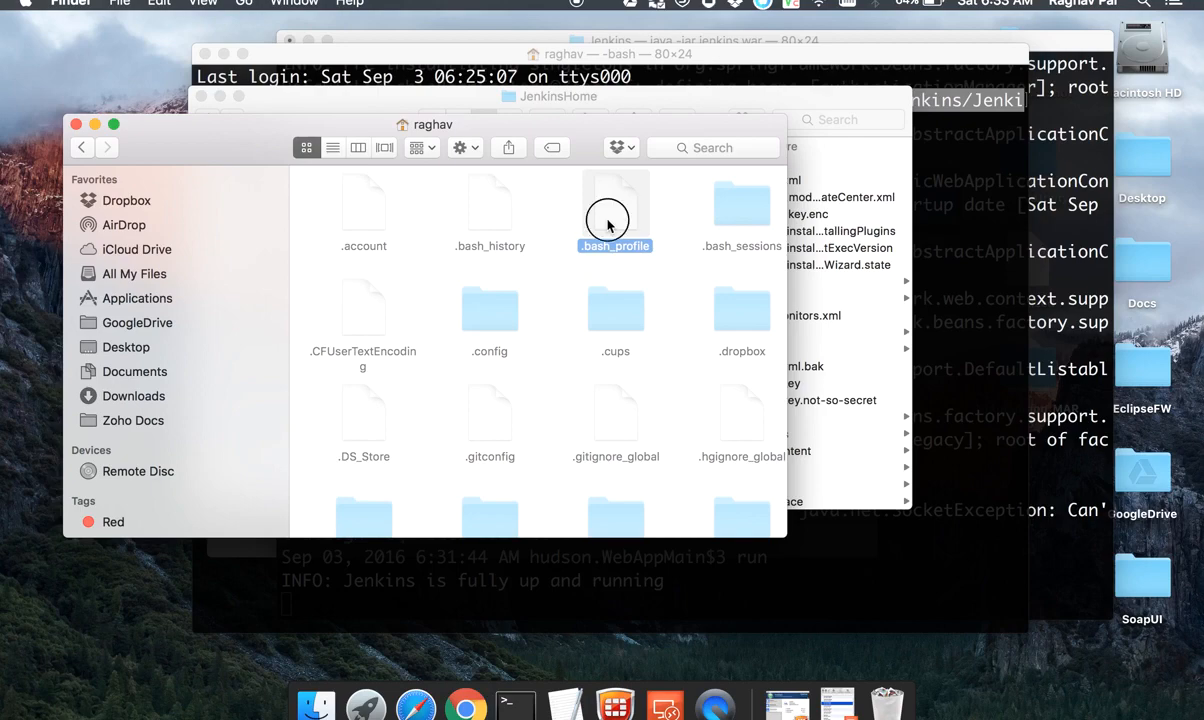
pyautogui.doubleClick(607, 225)
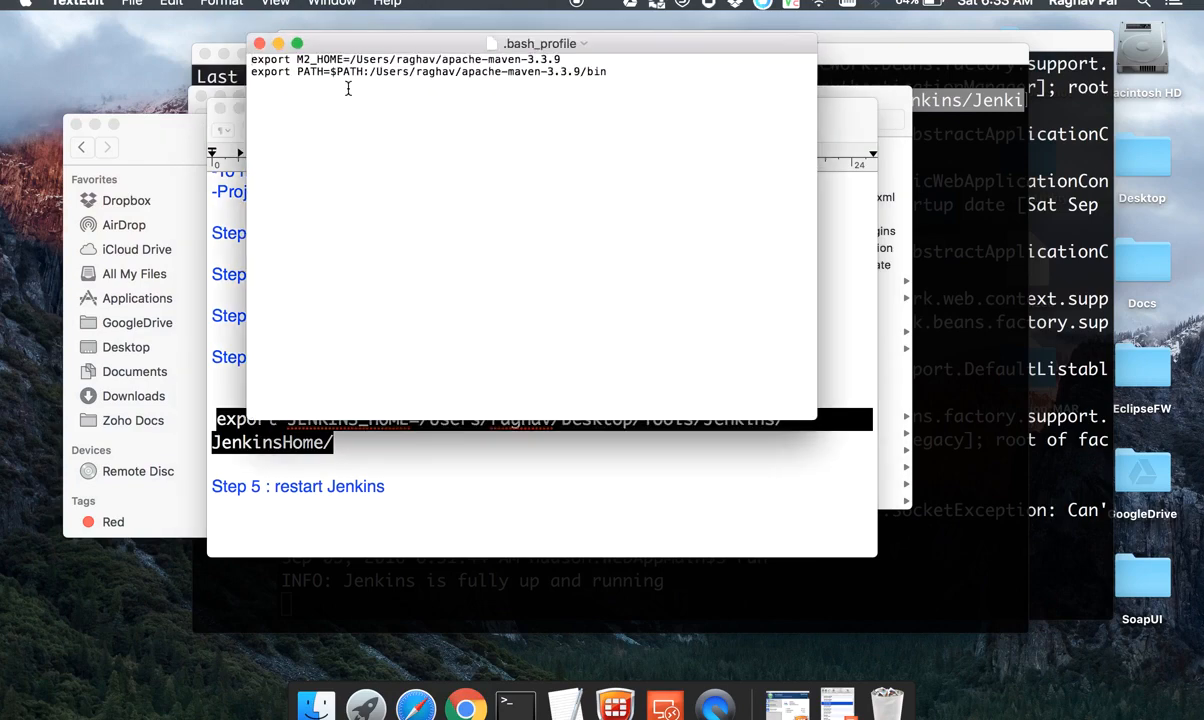
# Step: Copy the export JENKINS_HOME command for the JenkinsHome folder from Terminal onto a new line of .bash_profile, and save and close the file
pyautogui.click(625, 74)
pyautogui.press('BackSpace')
pyautogui.click(951, 247)
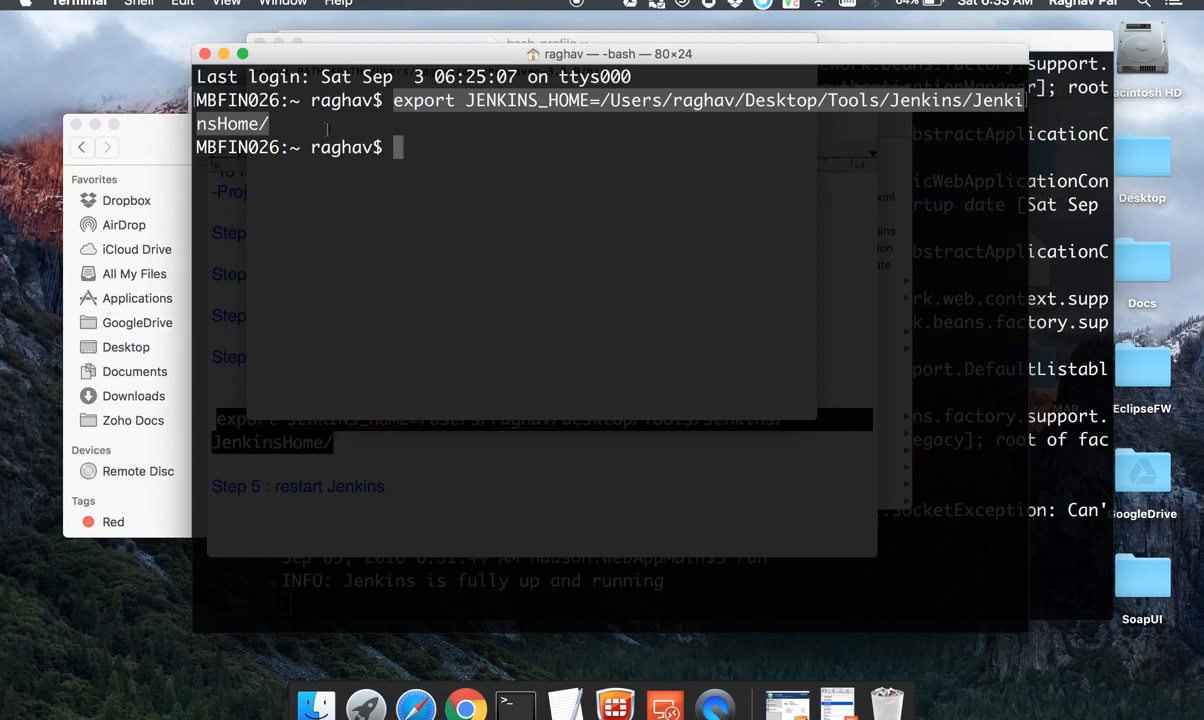
pyautogui.moveTo(289, 126); pyautogui.dragTo(393, 99)
pyautogui.press('super+c')
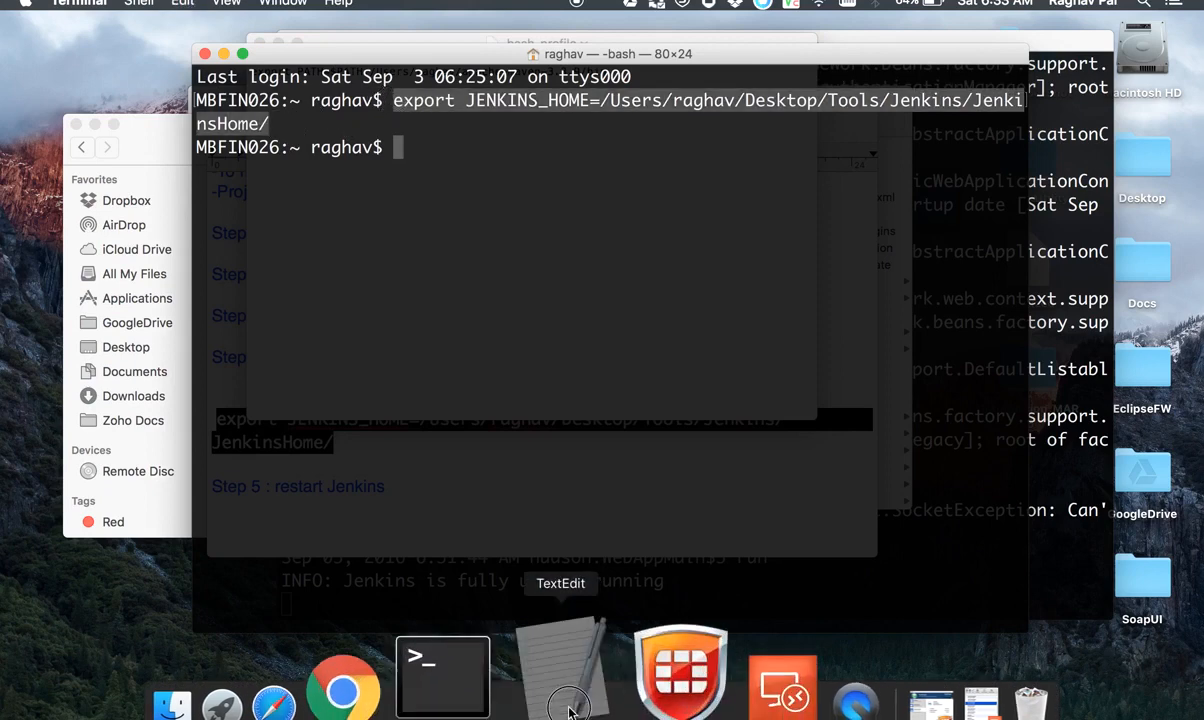
pyautogui.click(568, 708)
pyautogui.press('Return')
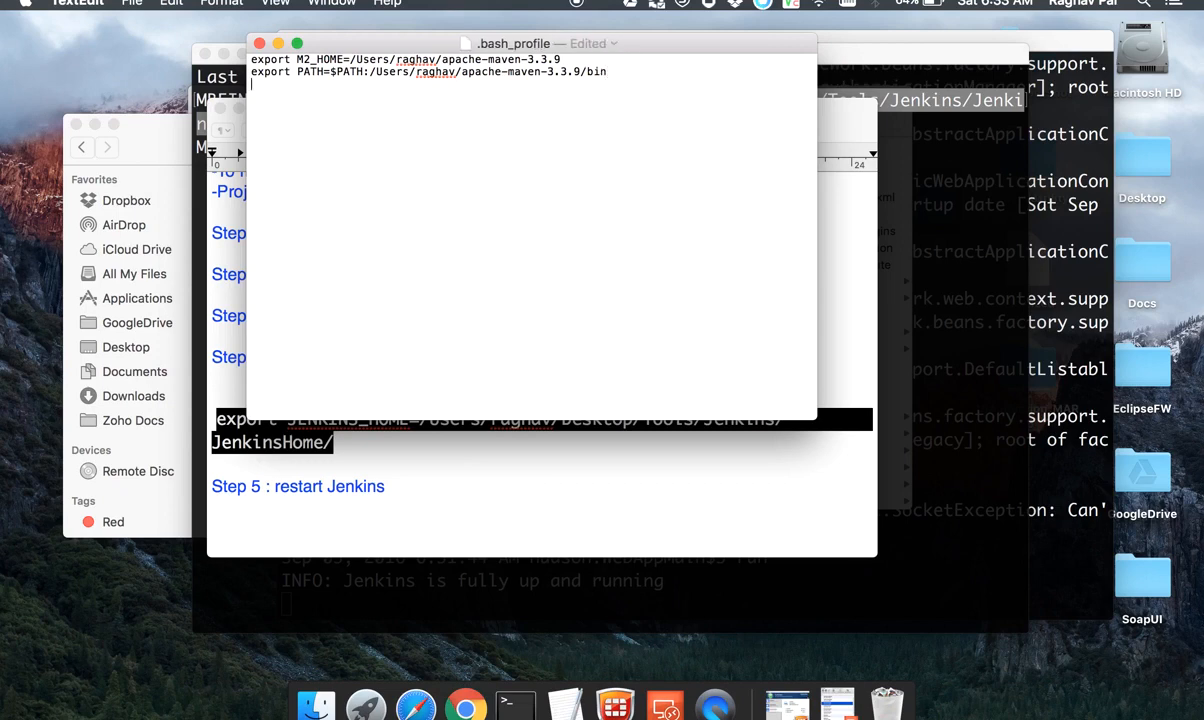
pyautogui.press('super+v')
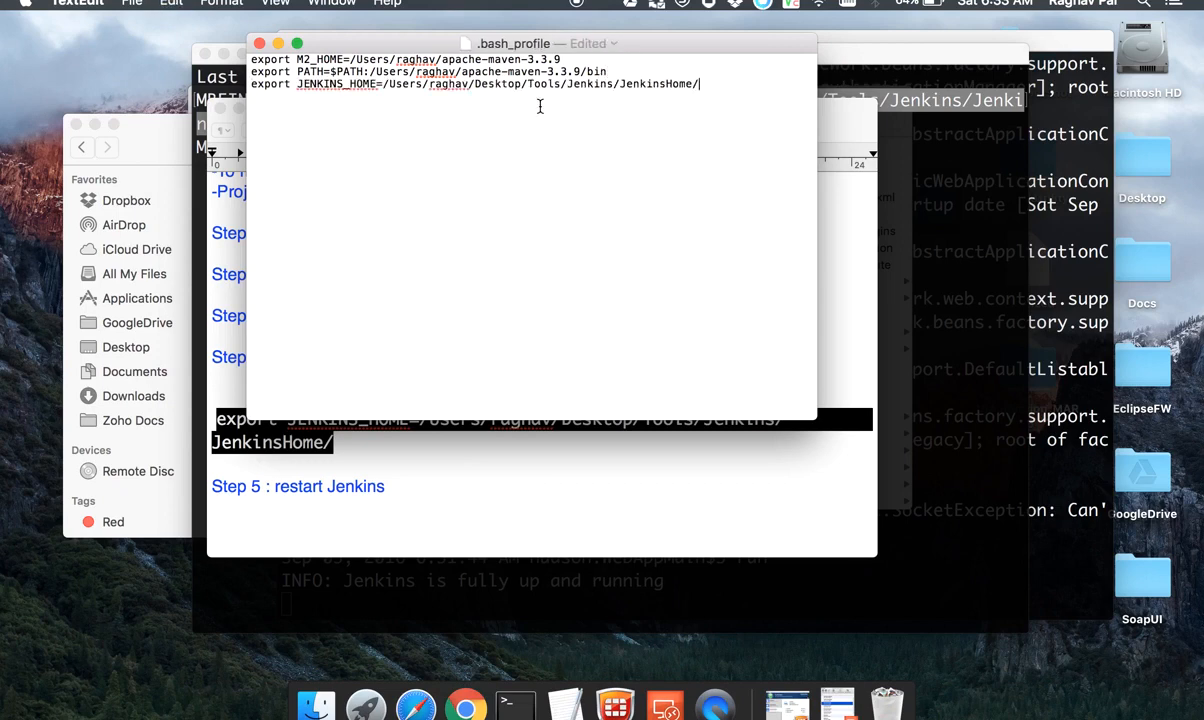
pyautogui.press('super+s')
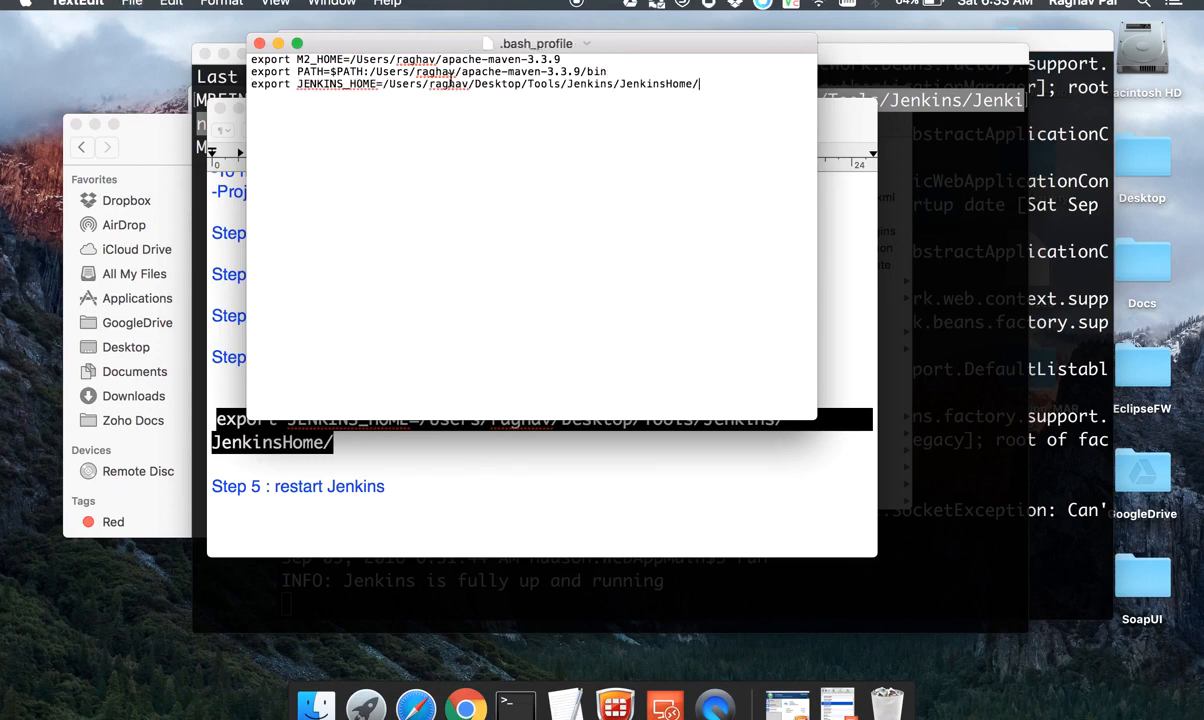
pyautogui.click(259, 43)
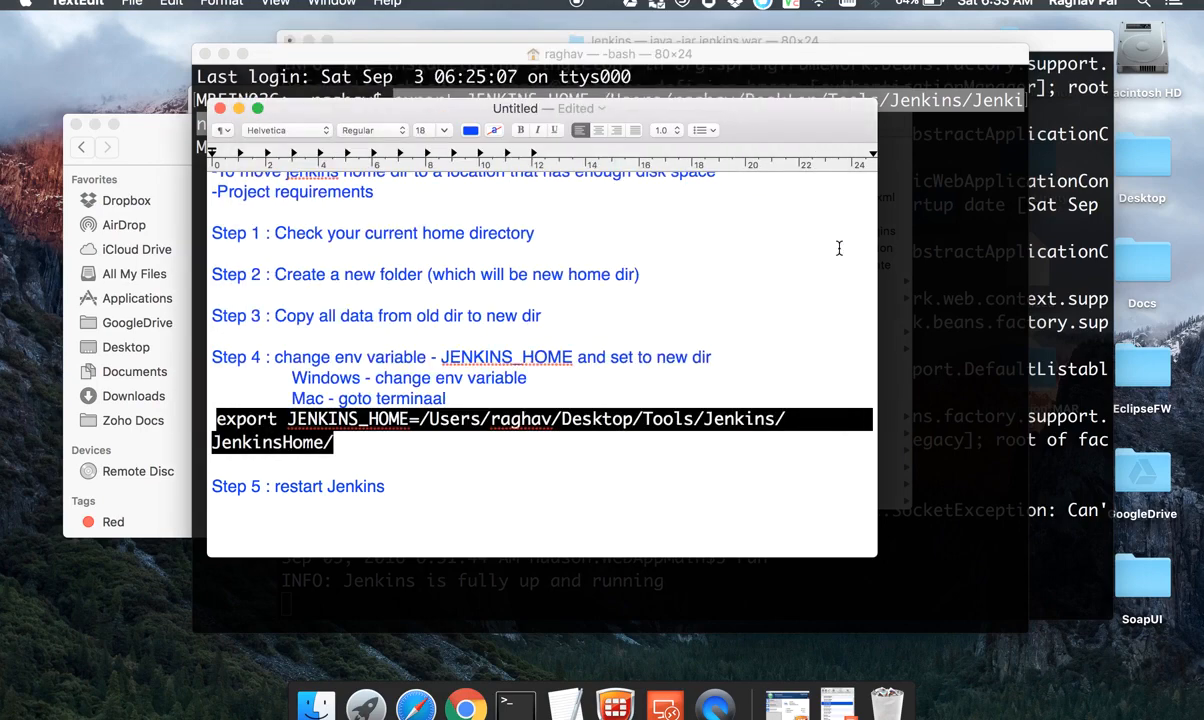
# Step: Exit the bash Terminal session, stop the running Jenkins server and exit its Terminal session too
pyautogui.click(899, 270)
pyautogui.write('exit')
pyautogui.press('Return')
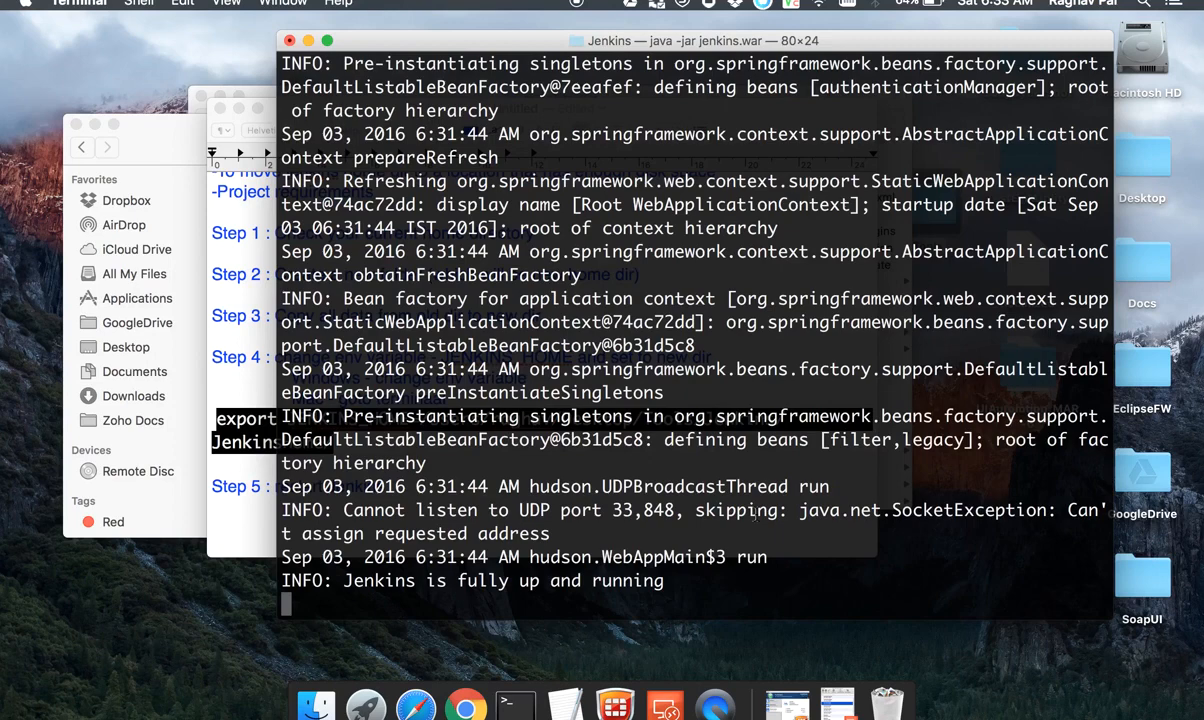
pyautogui.hotkey('ctrl', 'c')
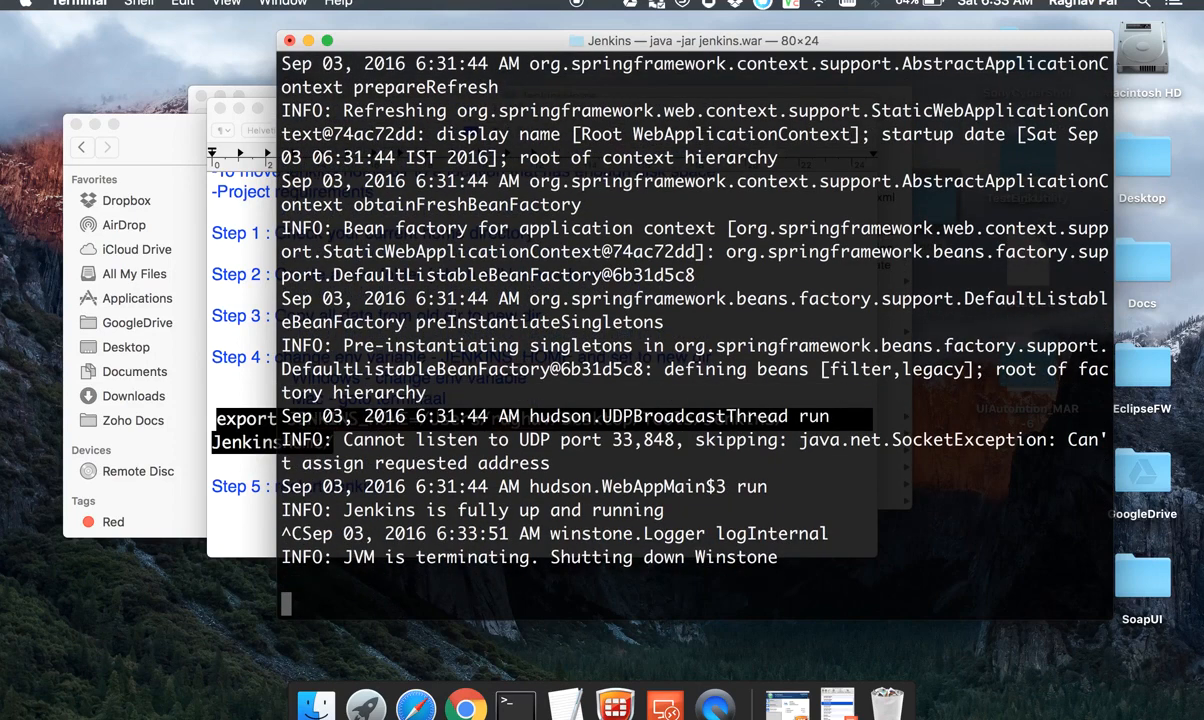
pyautogui.press('Return')
pyautogui.write('exit')
pyautogui.press('Return')
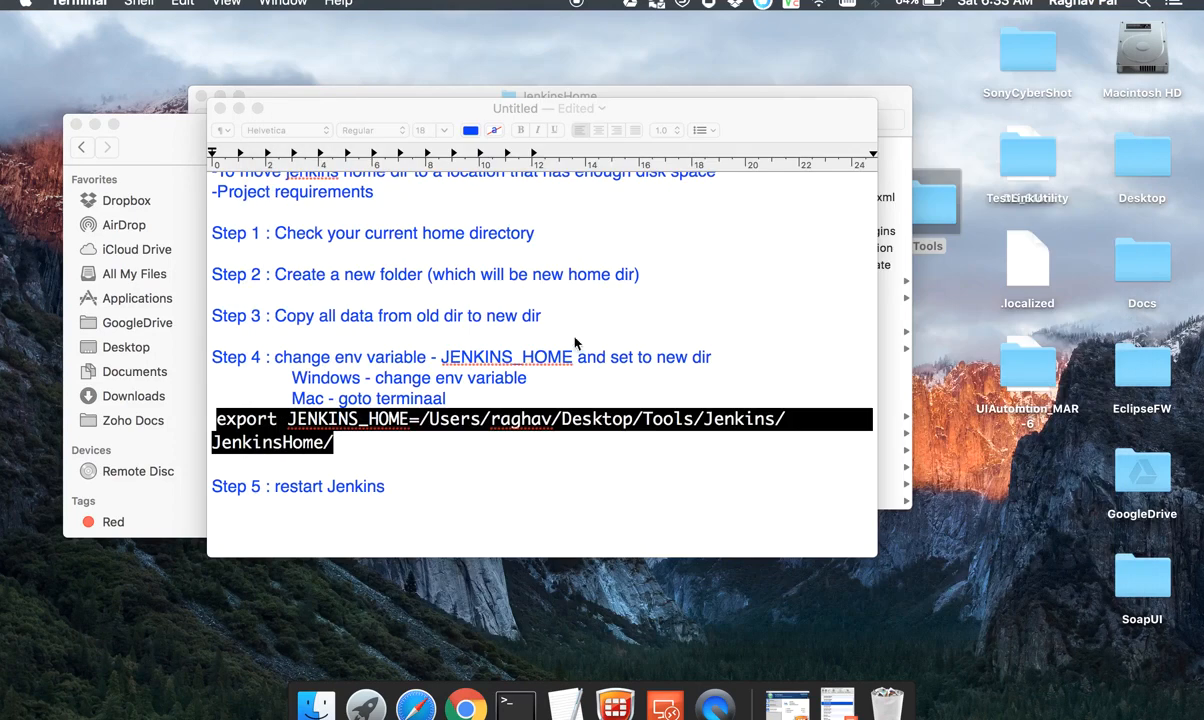
# Step: Switch to Chrome, open a new blank tab and close the old Jenkins Configure System tab
pyautogui.click(395, 487)
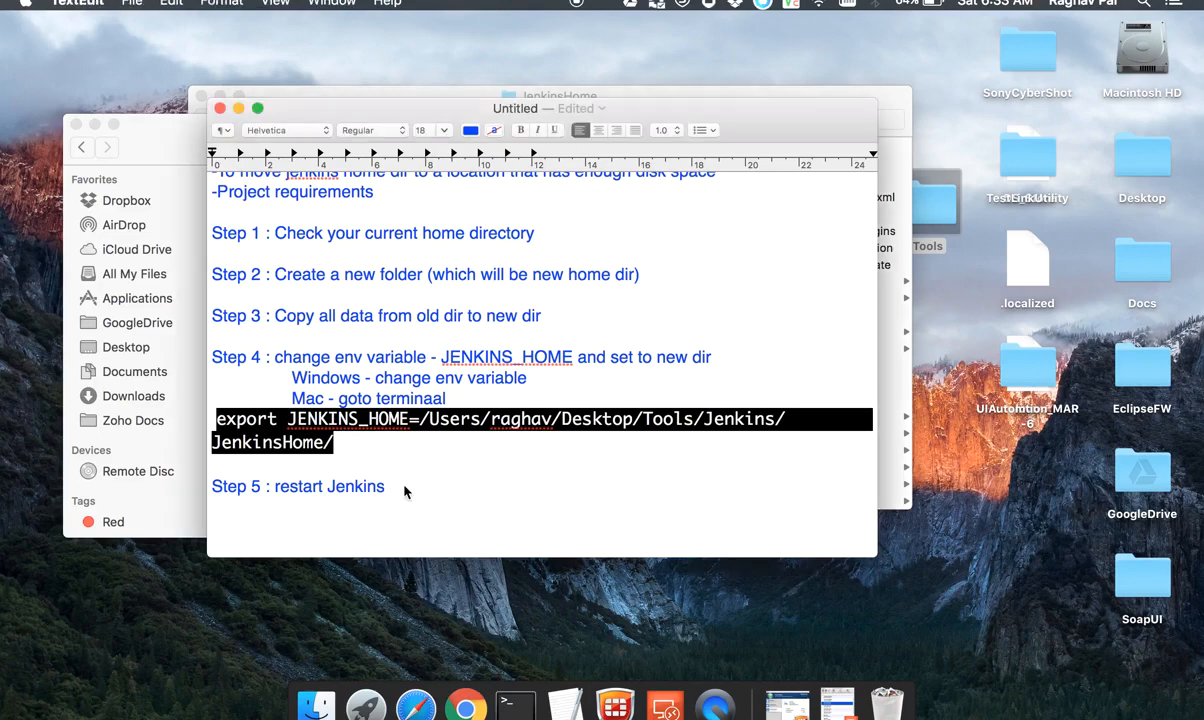
pyautogui.press('super+space')
pyautogui.write('e')
pyautogui.press('BackSpace')
pyautogui.hotkey('ctrl', 'Right')
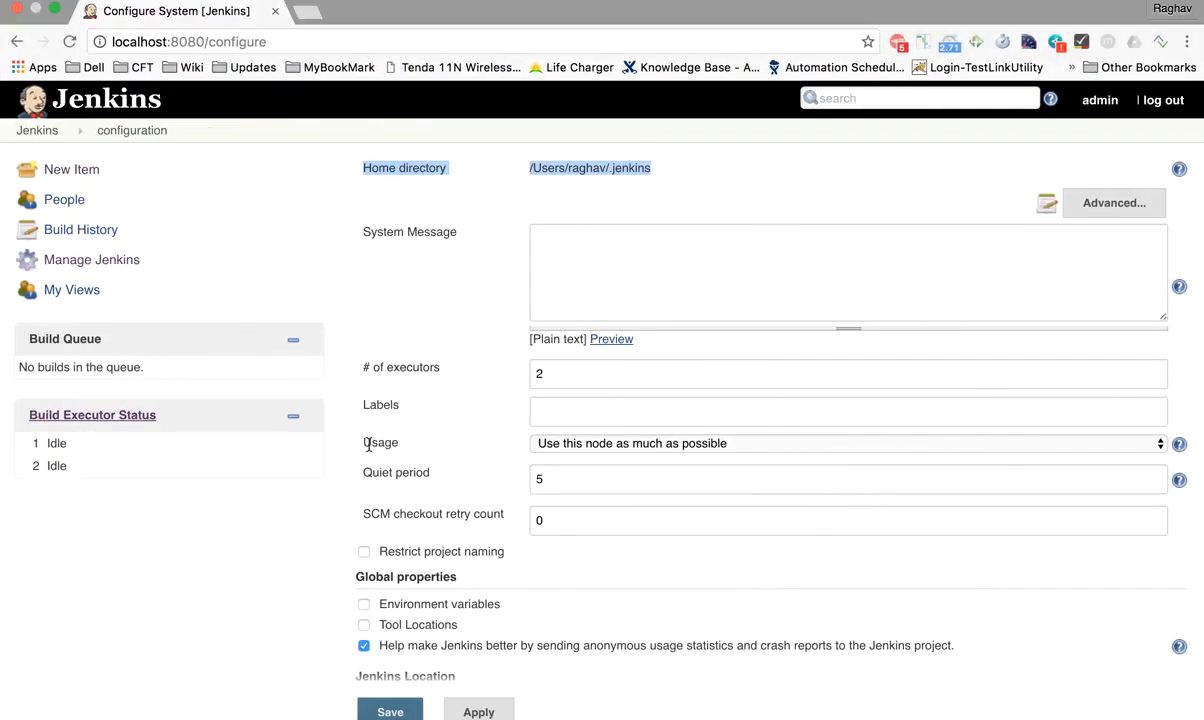
pyautogui.click(305, 12)
pyautogui.click(275, 11)
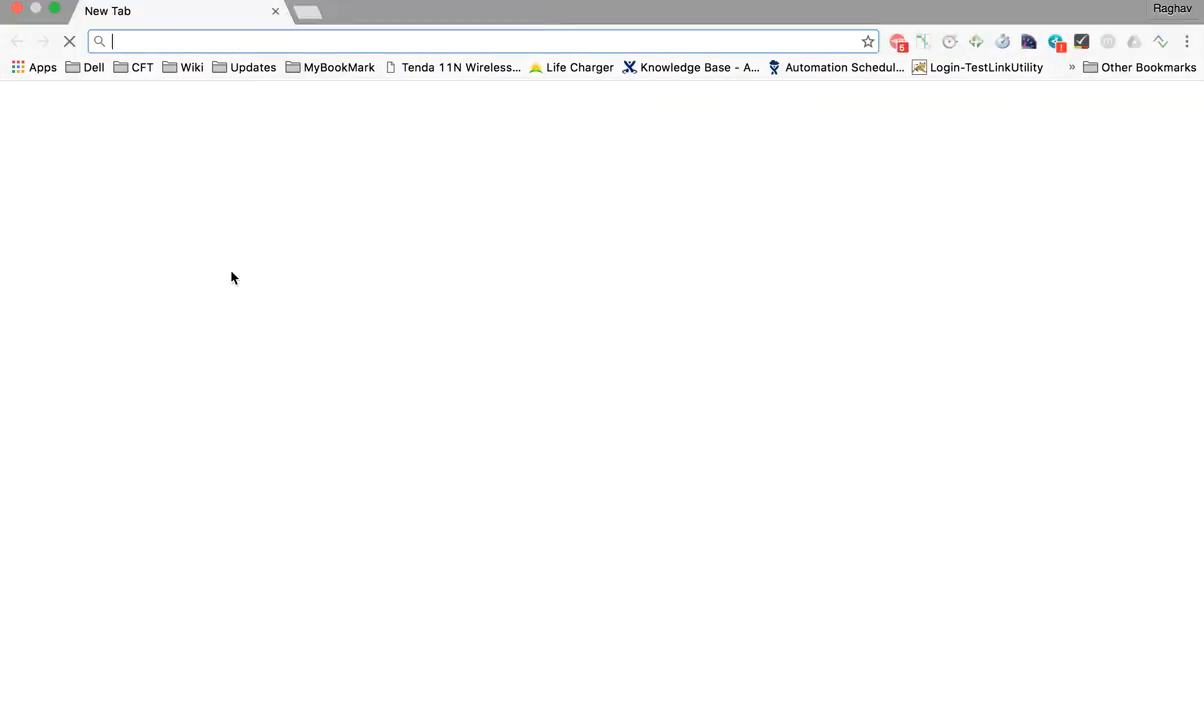
# Step: Open a new Terminal window and change to the Desktop/Tools/Jenkins directory in the user's home folder
pyautogui.hotkey('ctrl', 'Left')
pyautogui.press('super+space')
pyautogui.write('term')
pyautogui.press('Return')
pyautogui.write('cd /Users/raghav/')
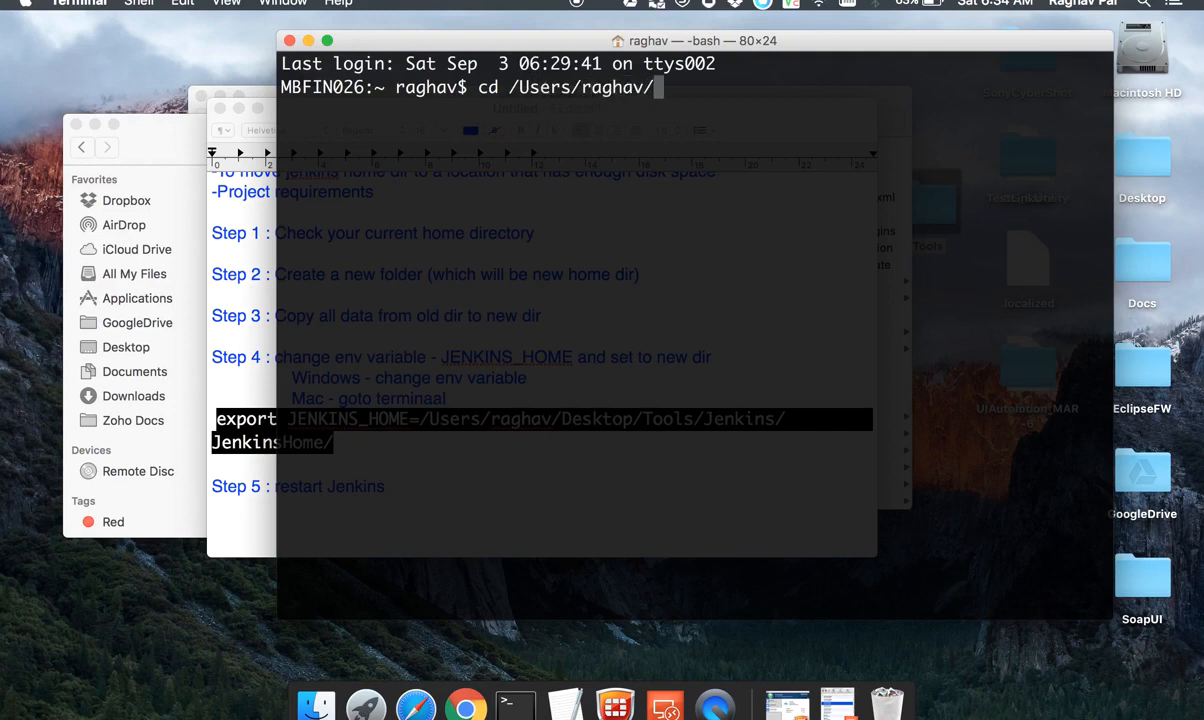
pyautogui.write('Desktop/')
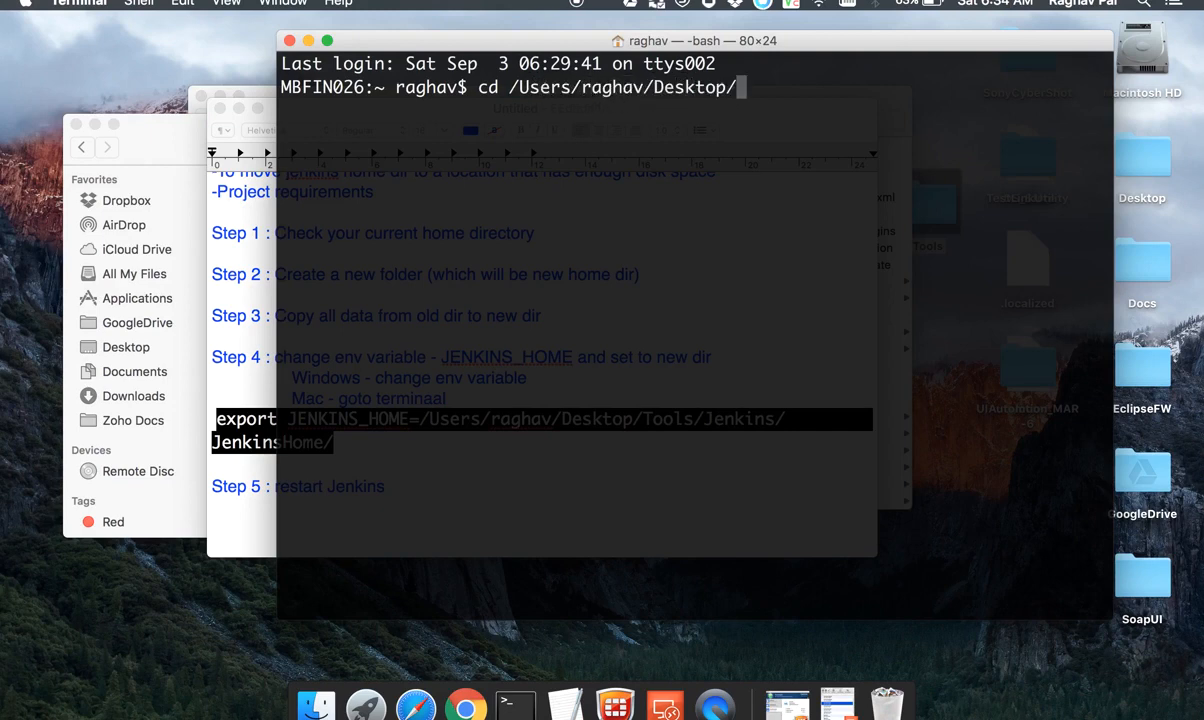
pyautogui.write('To')
pyautogui.press('Tab')
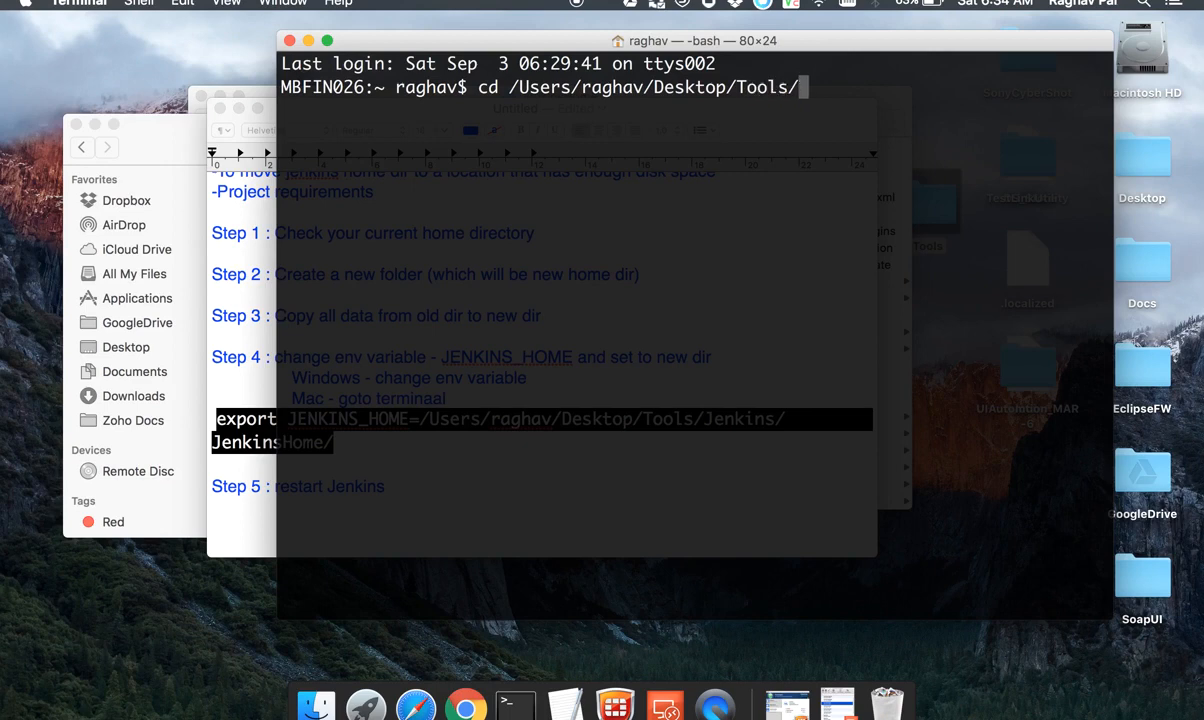
pyautogui.write('J')
pyautogui.press('Tab')
pyautogui.press('Return')
# Step: Start the Jenkins server with java -jar jenkins.war
pyautogui.write('a')
pyautogui.press('BackSpace')
pyautogui.write('java -jar je')
pyautogui.press('Tab')
pyautogui.press('Return')
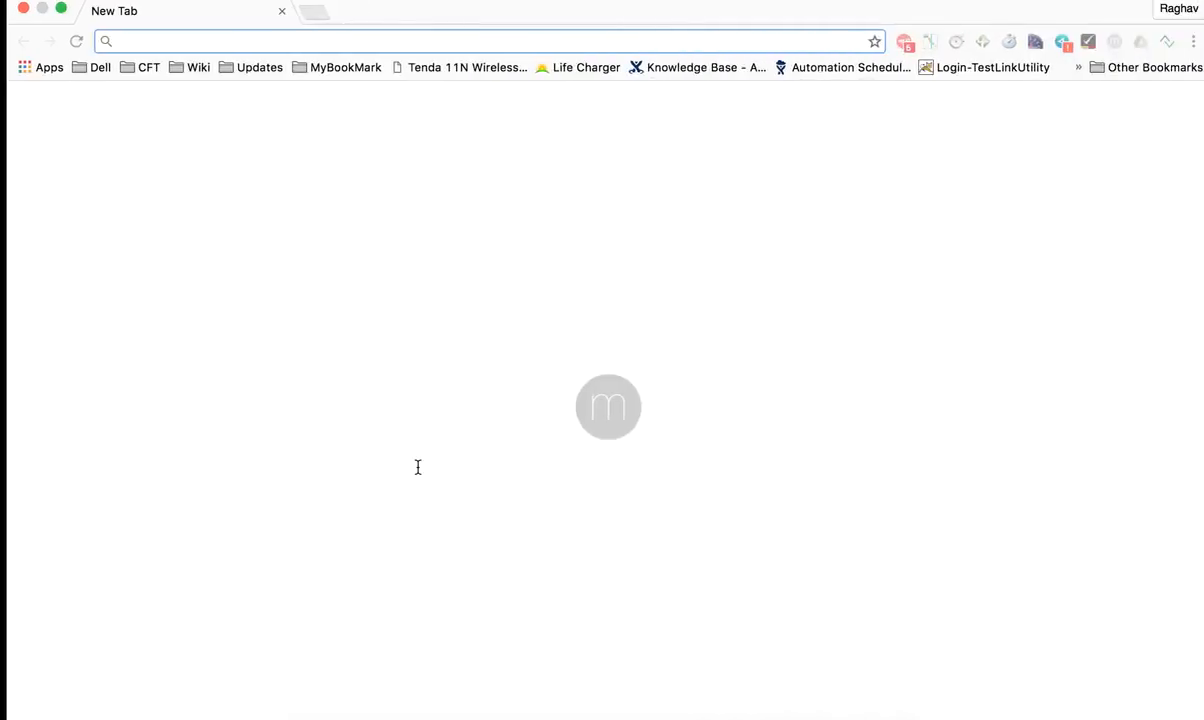
# Step: Load localhost:8080 in Chrome, open Configure System under Manage Jenkins and highlight the home directory path
pyautogui.write('loc')
pyautogui.press('Return')
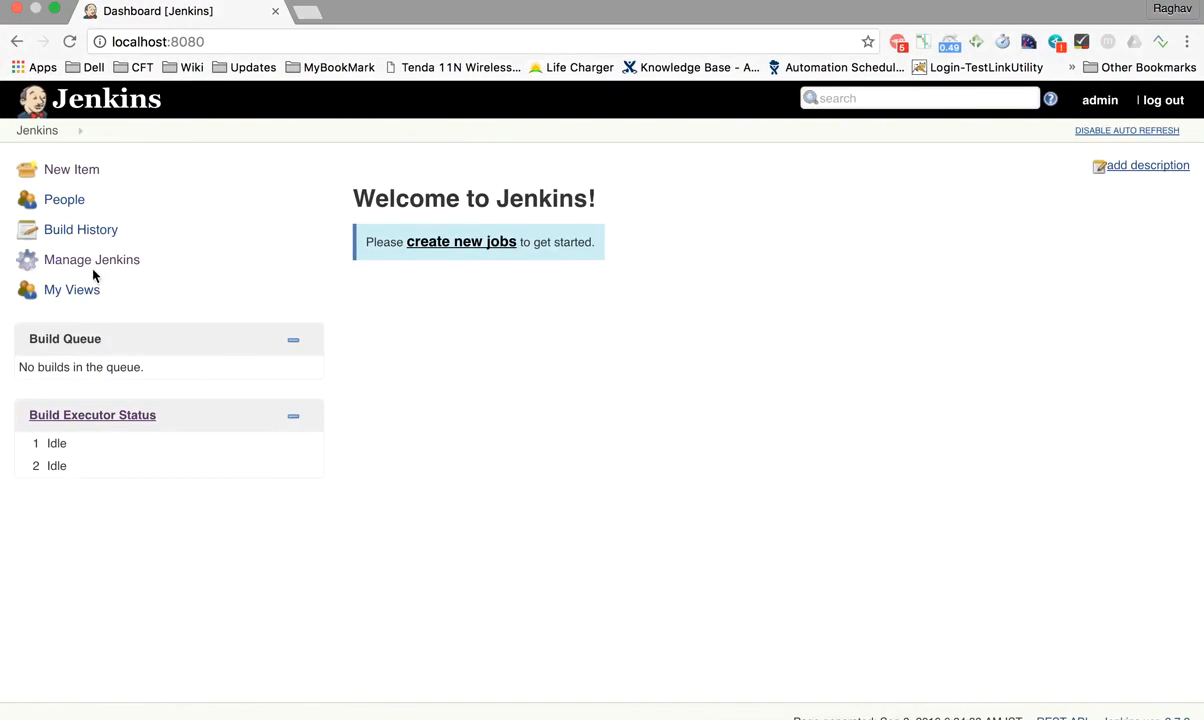
pyautogui.click(101, 262)
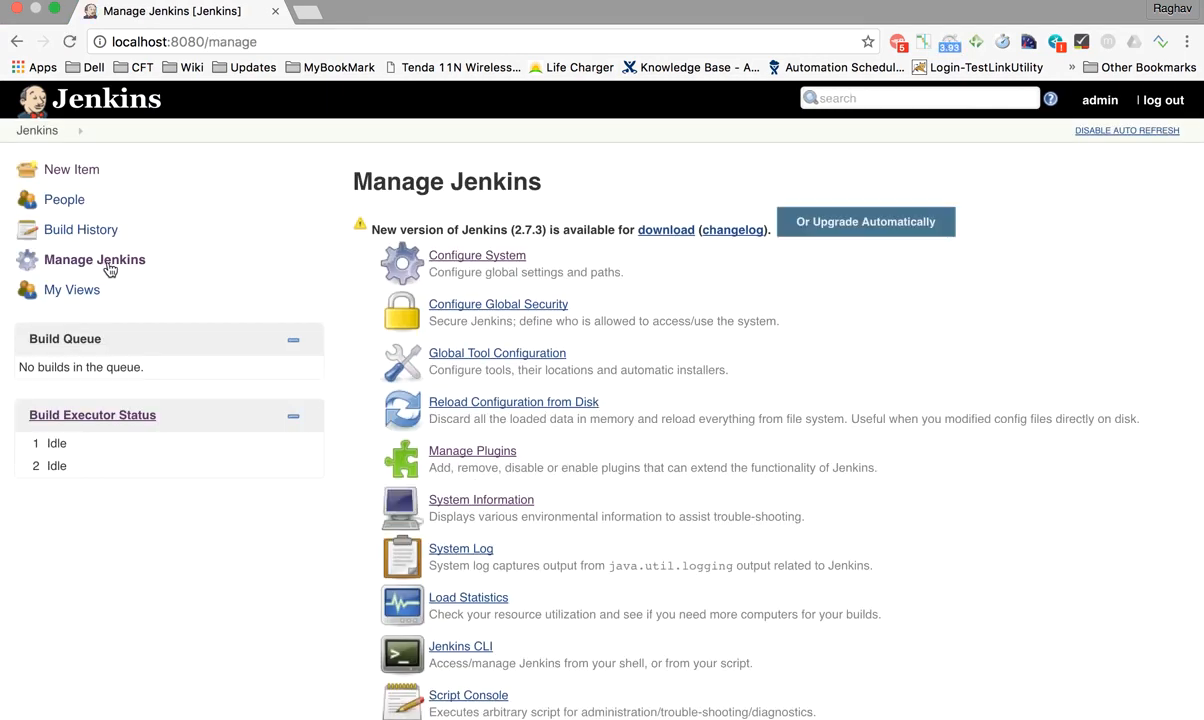
pyautogui.click(461, 267)
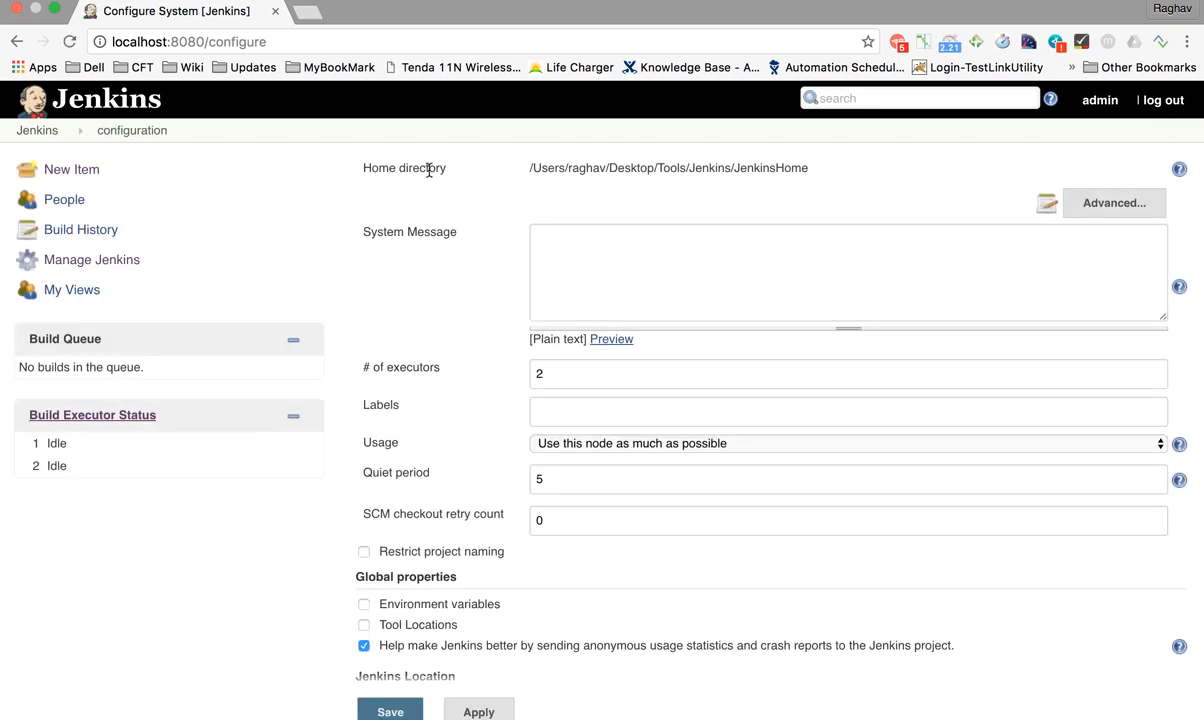
pyautogui.moveTo(528, 169); pyautogui.dragTo(809, 168)
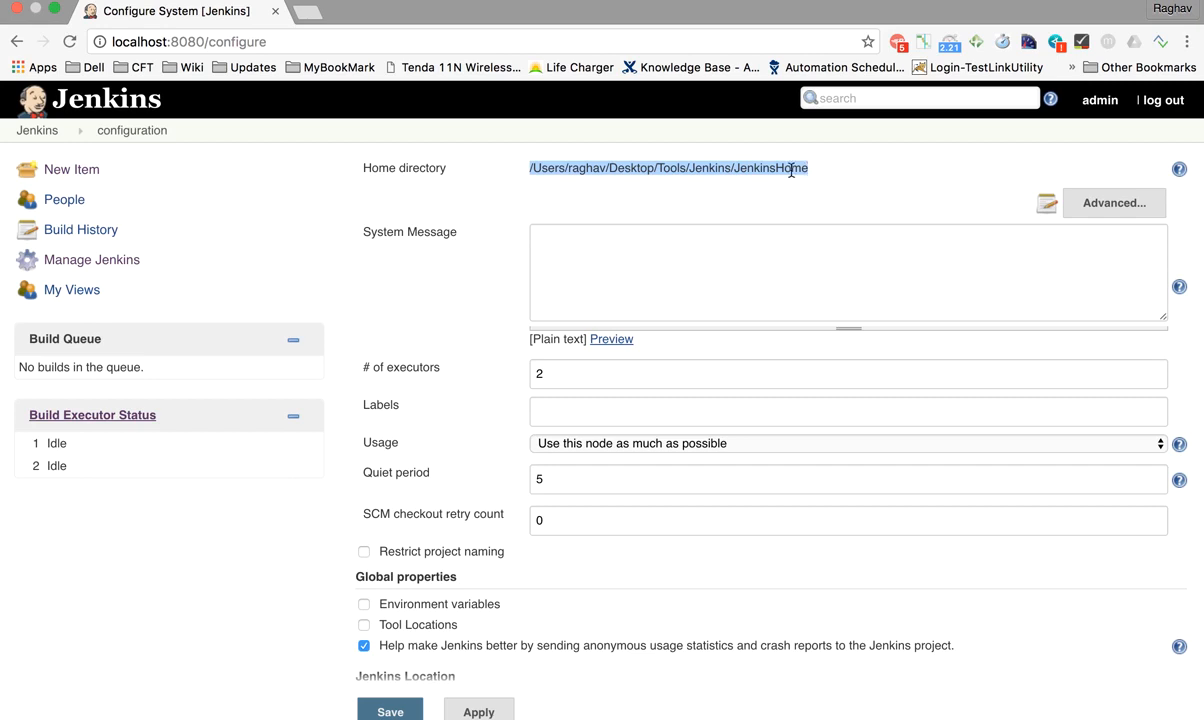
pyautogui.click(808, 168)
pyautogui.moveTo(808, 168); pyautogui.dragTo(534, 168)
# Step: Change the page address to localhost:8080/systemInfo and load the System Information page
pyautogui.click(268, 41)
pyautogui.click(207, 41)
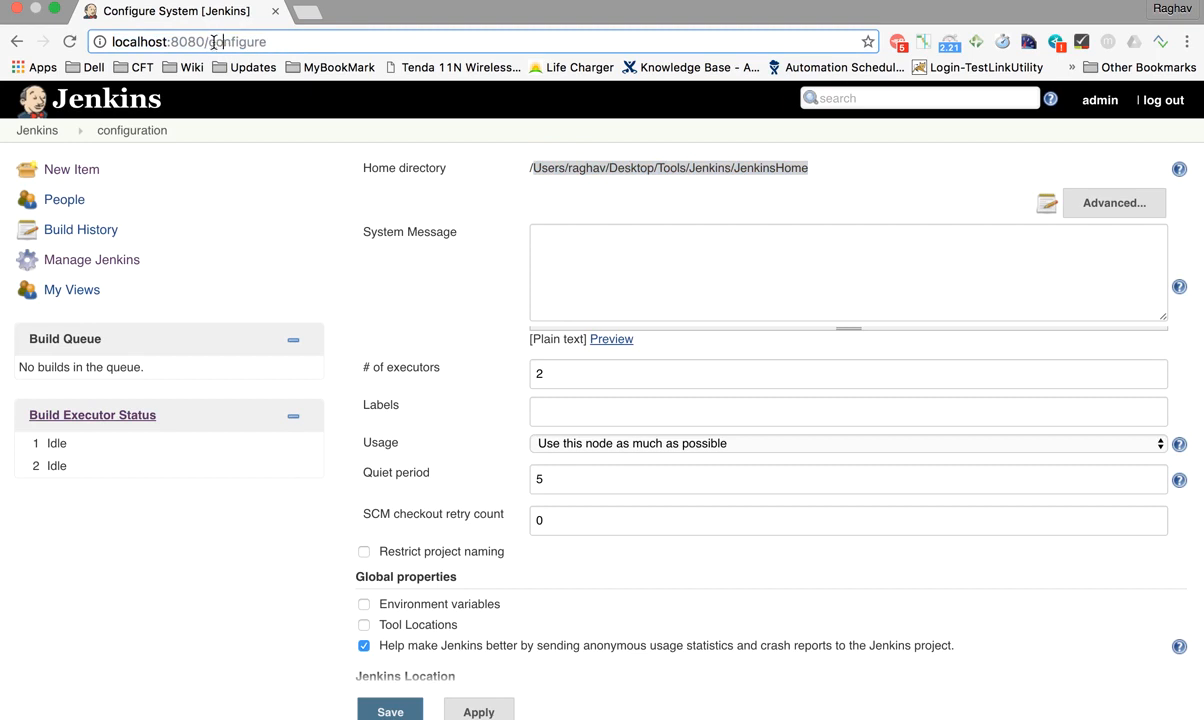
pyautogui.moveTo(207, 41); pyautogui.dragTo(328, 41)
pyautogui.write('sy')
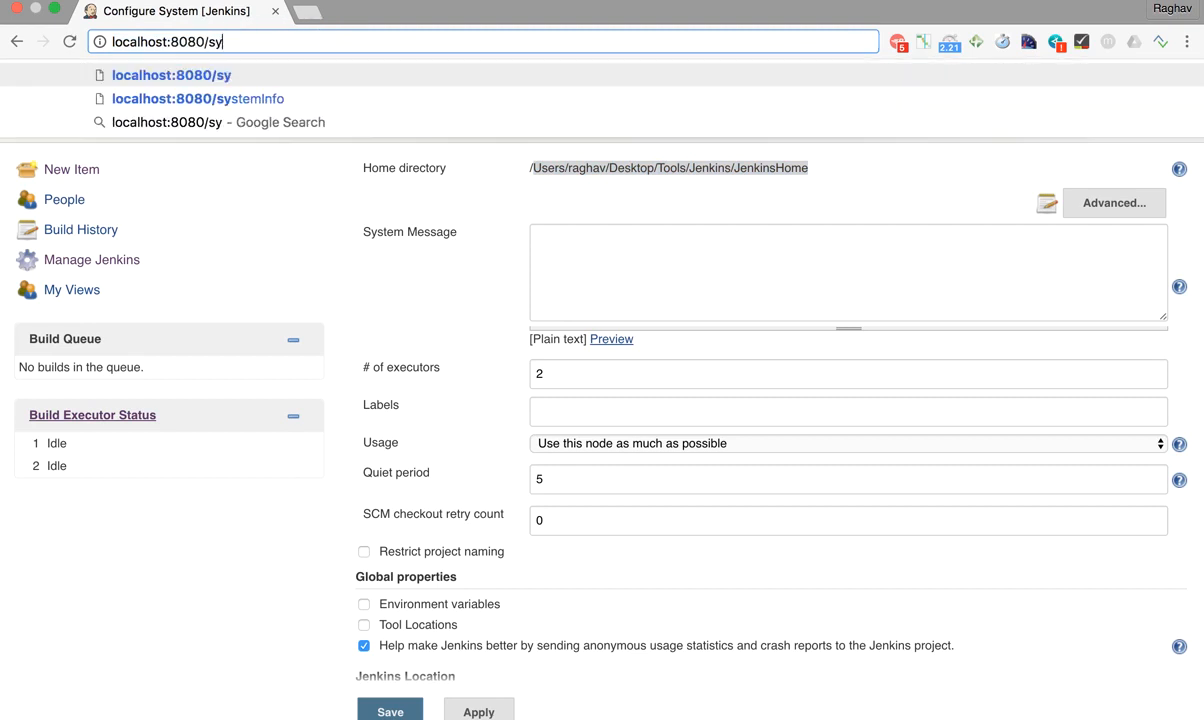
pyautogui.press('Down')
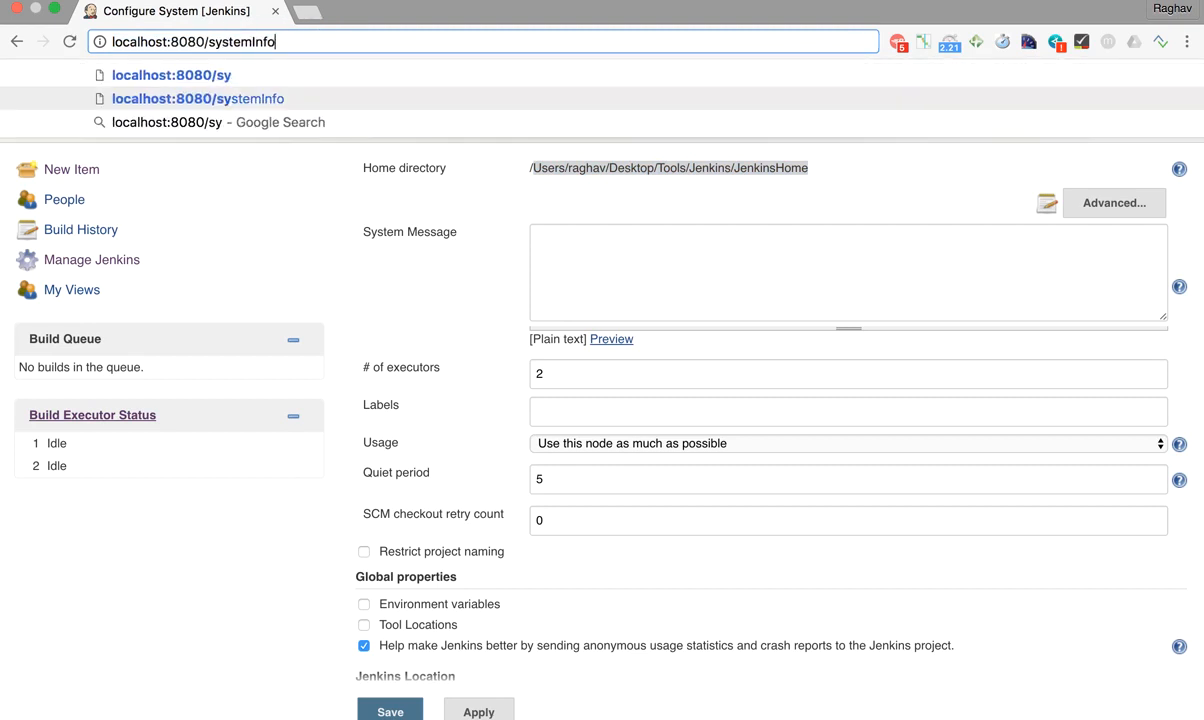
pyautogui.press('Return')
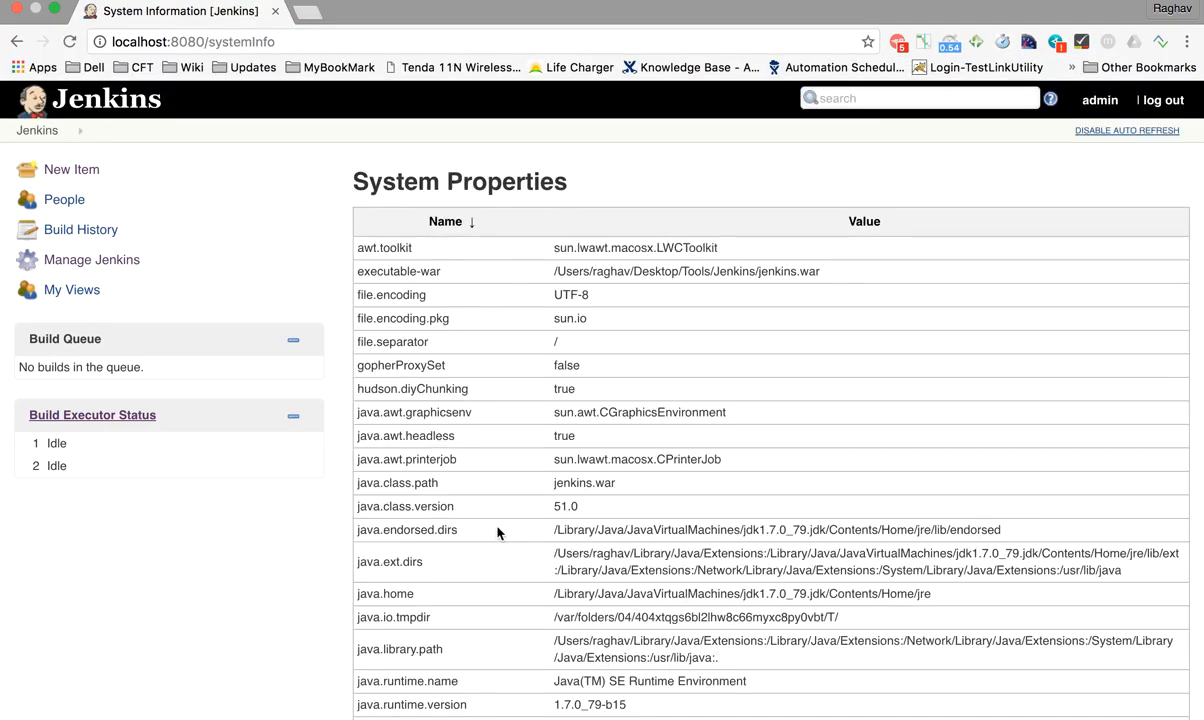
# Step: Highlight the JENKINS_HOME entry under Environment Variables and look through the remaining variables and plugins
pyautogui.scroll(-10, 497, 533)
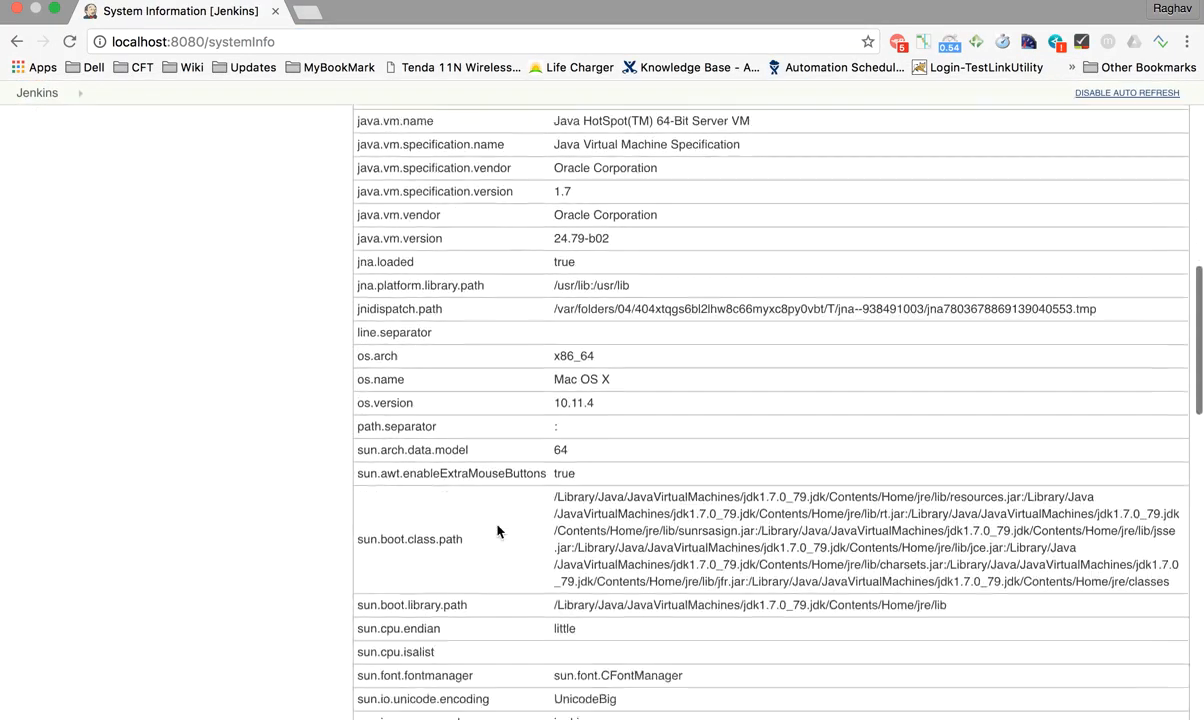
pyautogui.scroll(-10, 497, 533)
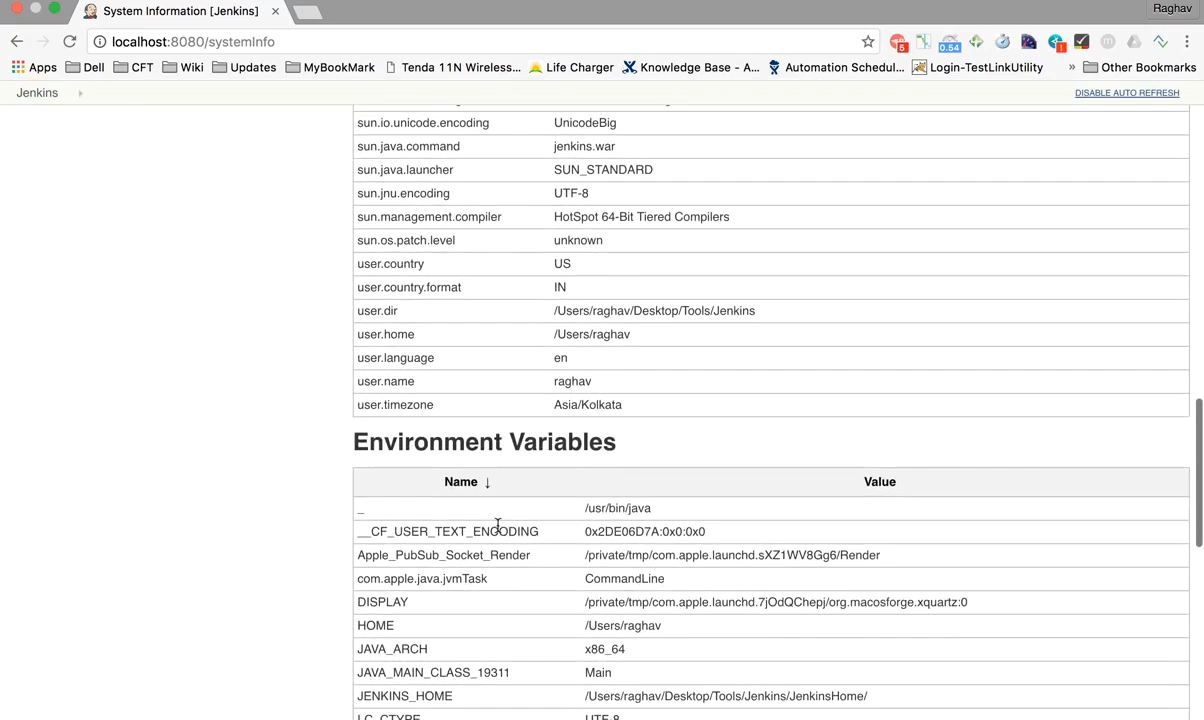
pyautogui.scroll(-2, 591, 545)
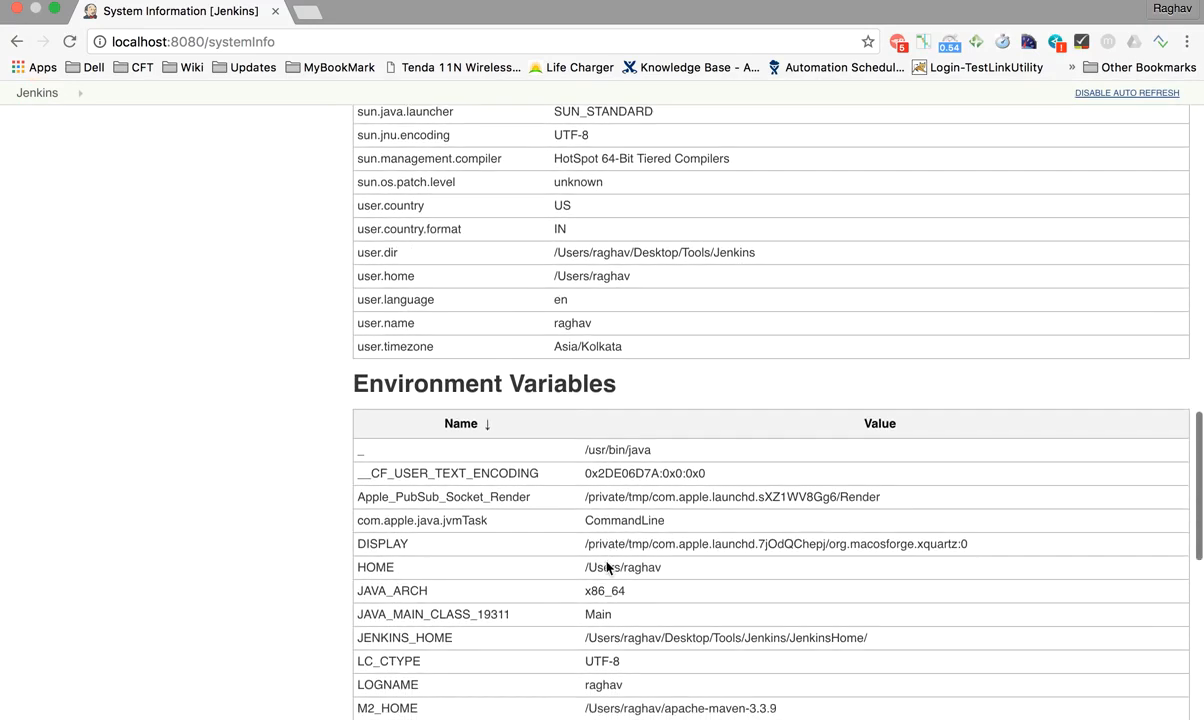
pyautogui.scroll(-2, 607, 567)
pyautogui.click(360, 571)
pyautogui.moveTo(360, 571); pyautogui.dragTo(887, 564)
pyautogui.scroll(-2, 882, 573)
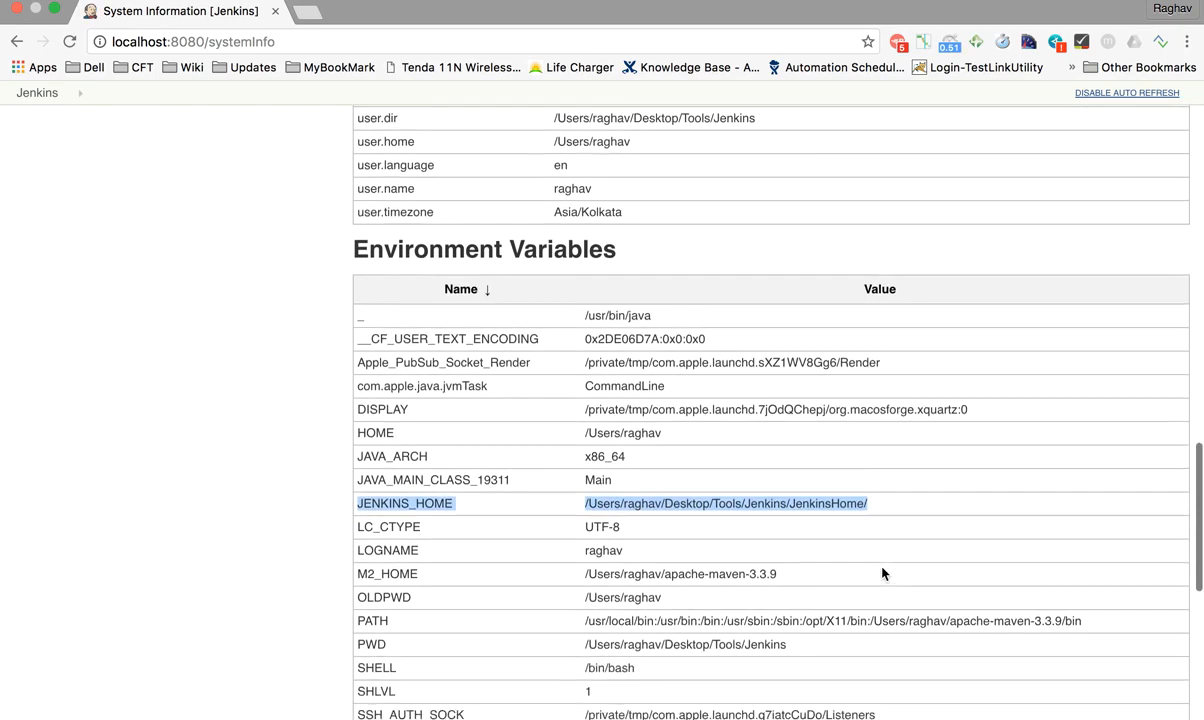
pyautogui.scroll(-2, 882, 573)
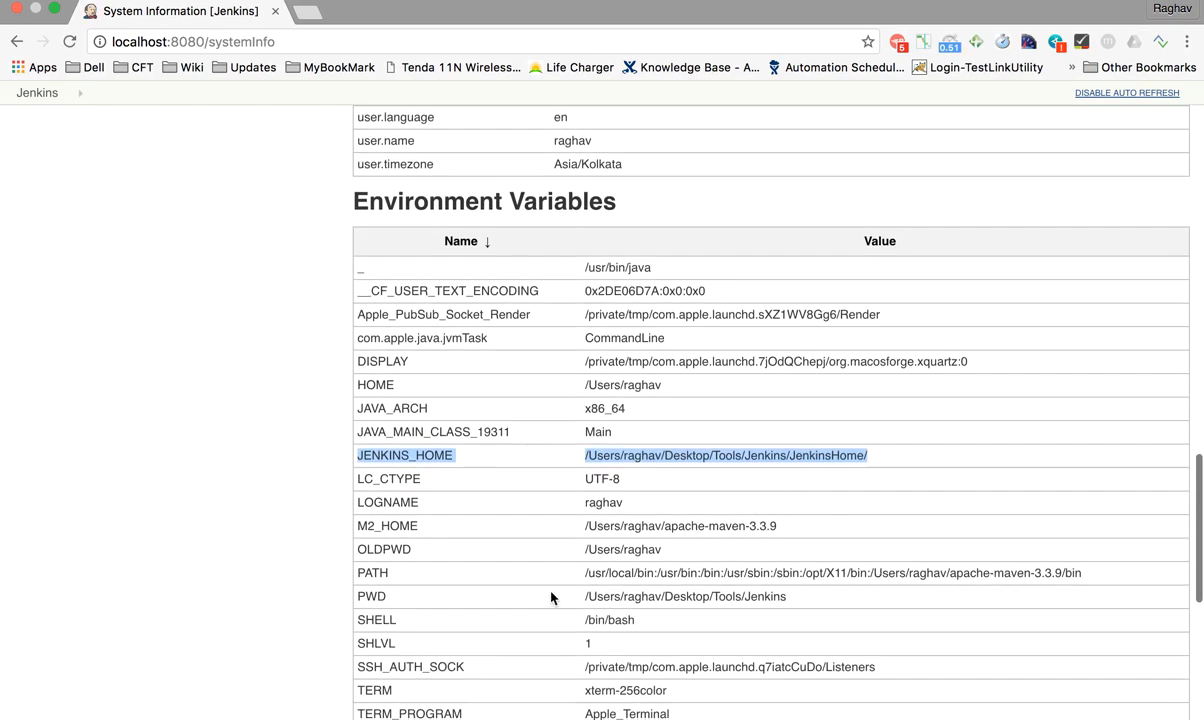
pyautogui.scroll(-10, 551, 598)
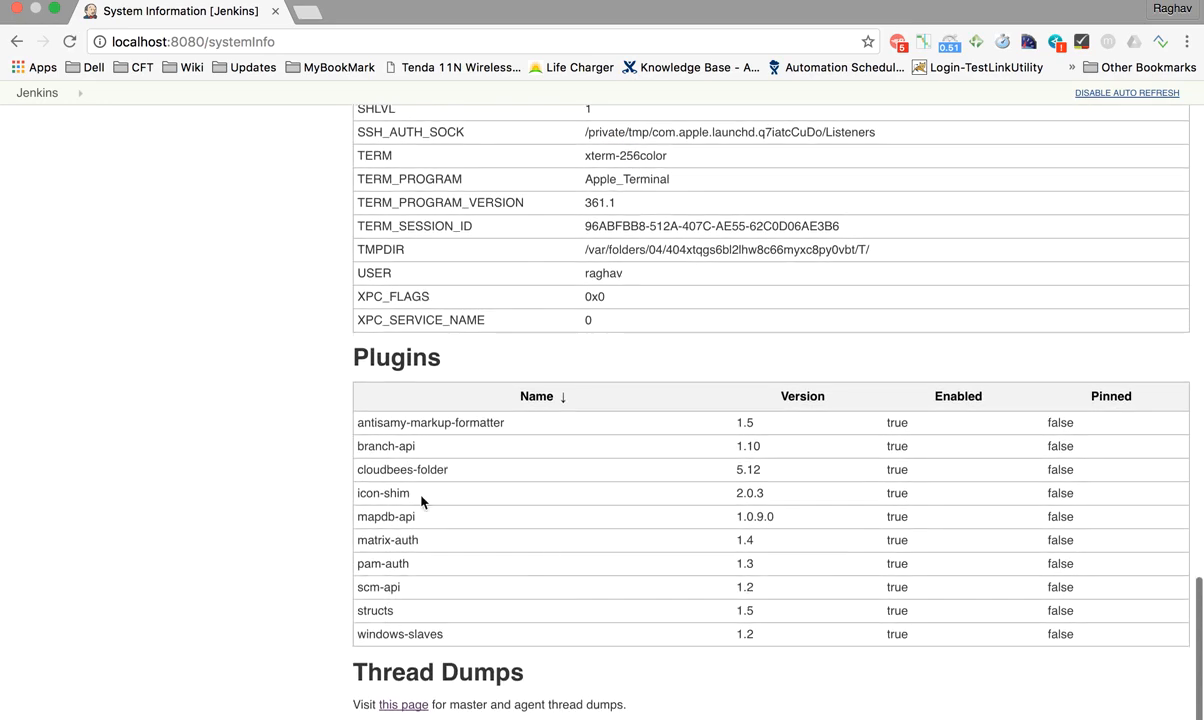
pyautogui.scroll(-2, 424, 518)
pyautogui.scroll(12, 426, 535)
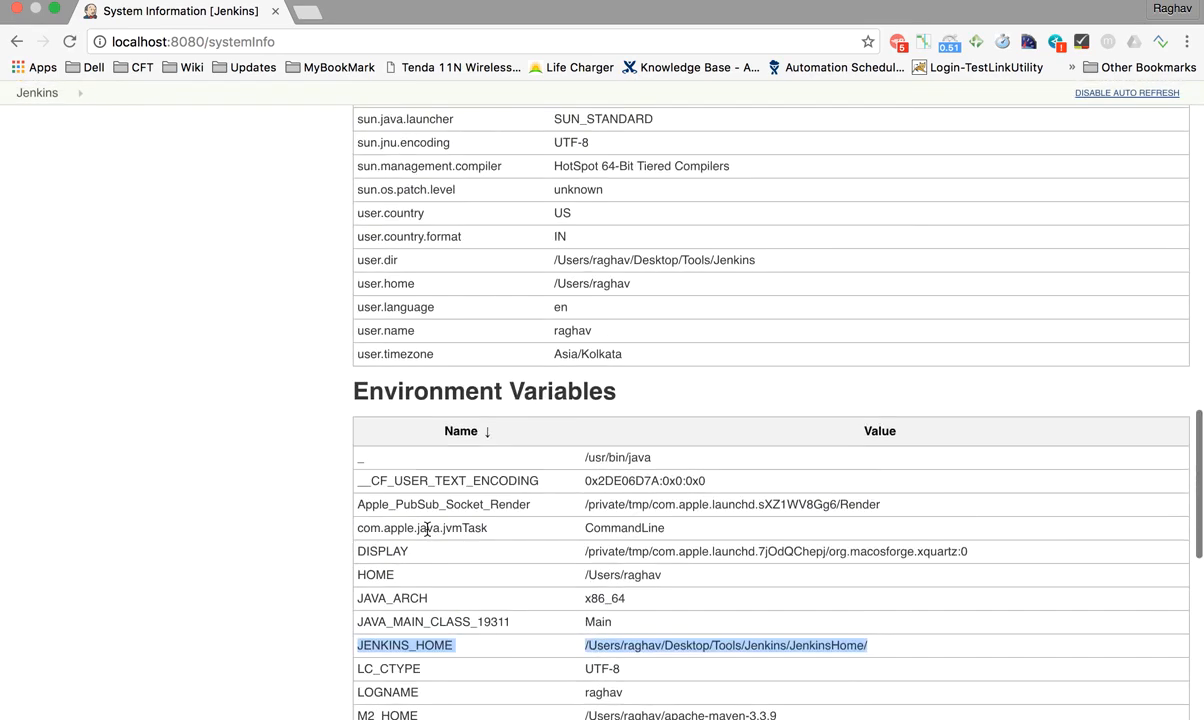
# Step: Switch back to the TextEdit notes and review the tutorial outline from its title
pyautogui.hotkey('ctrl', 'Left')
pyautogui.click(230, 341)
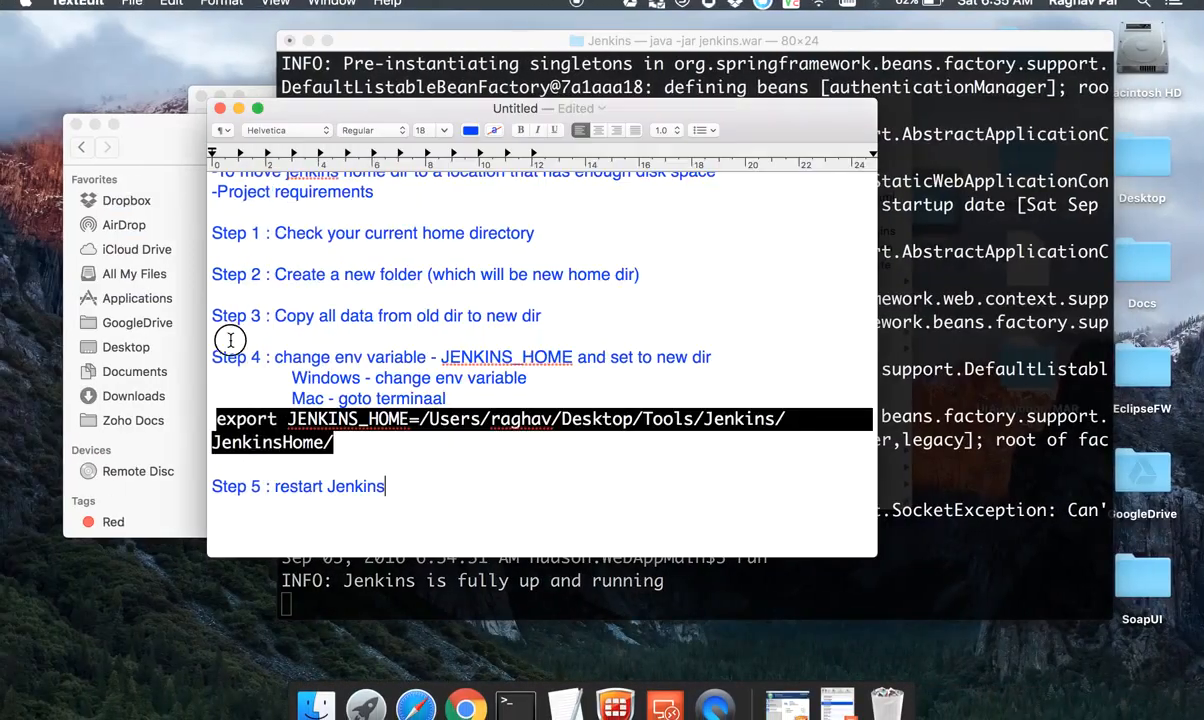
pyautogui.scroll(10, 385, 476)
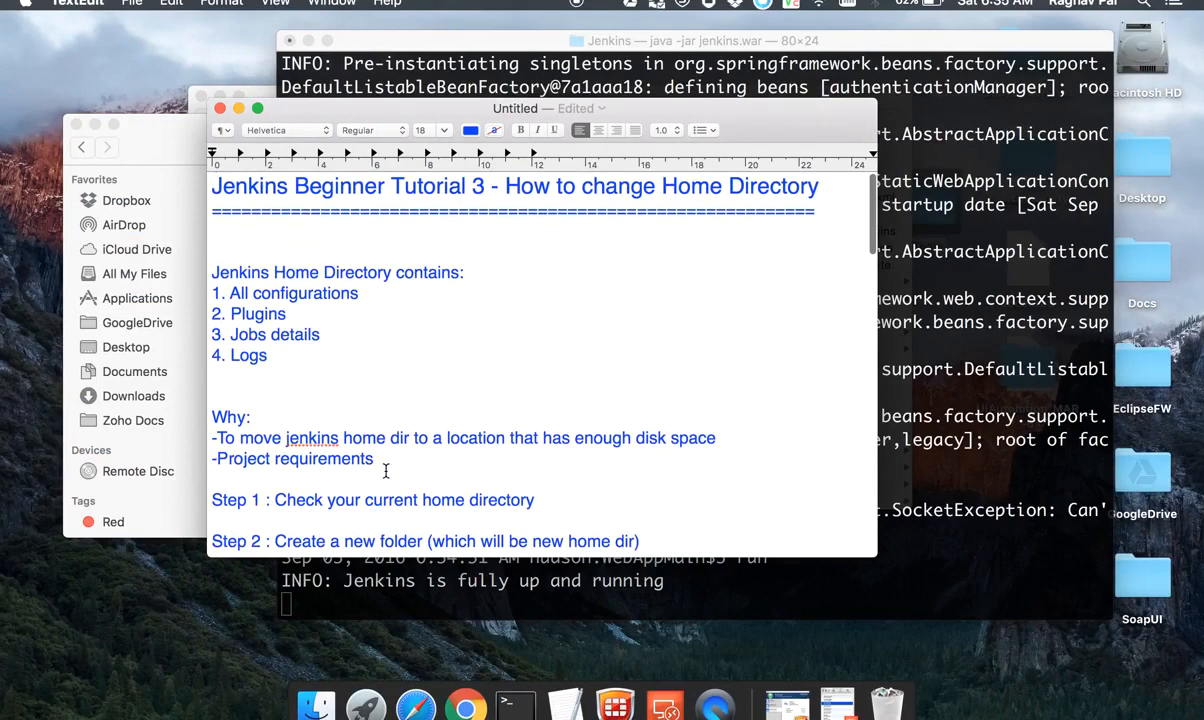